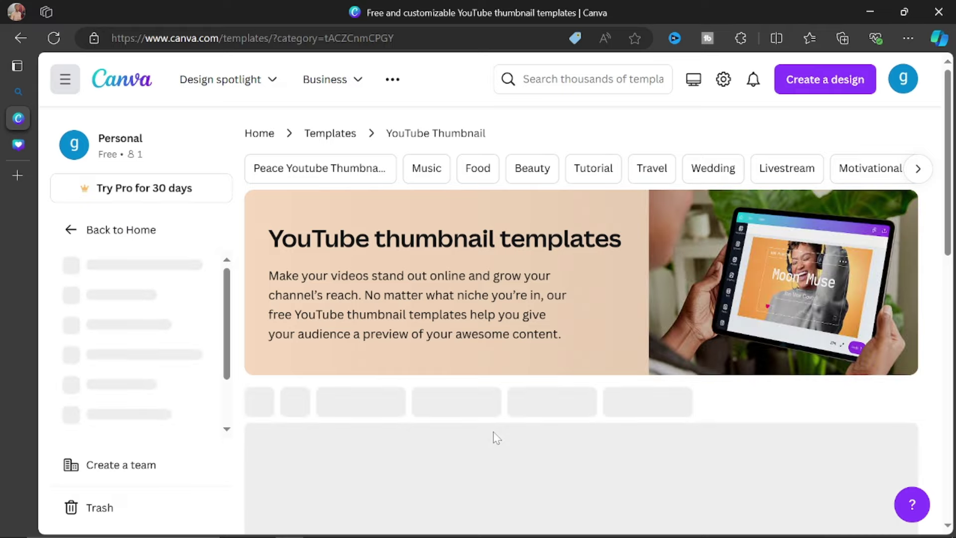
Filter the YouTube thumbnail templates to Free under Price
scroll(515, 301, "down", 3)
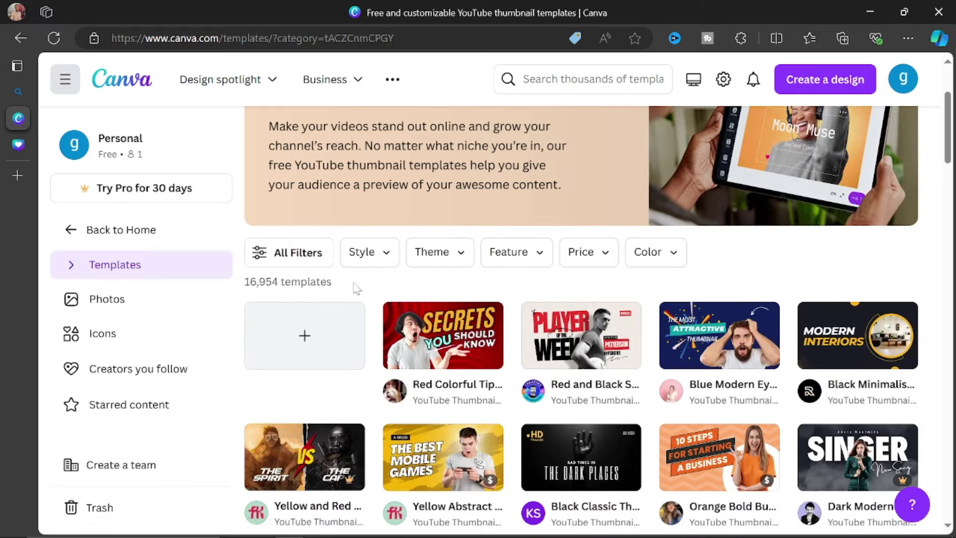
left_click(268, 251)
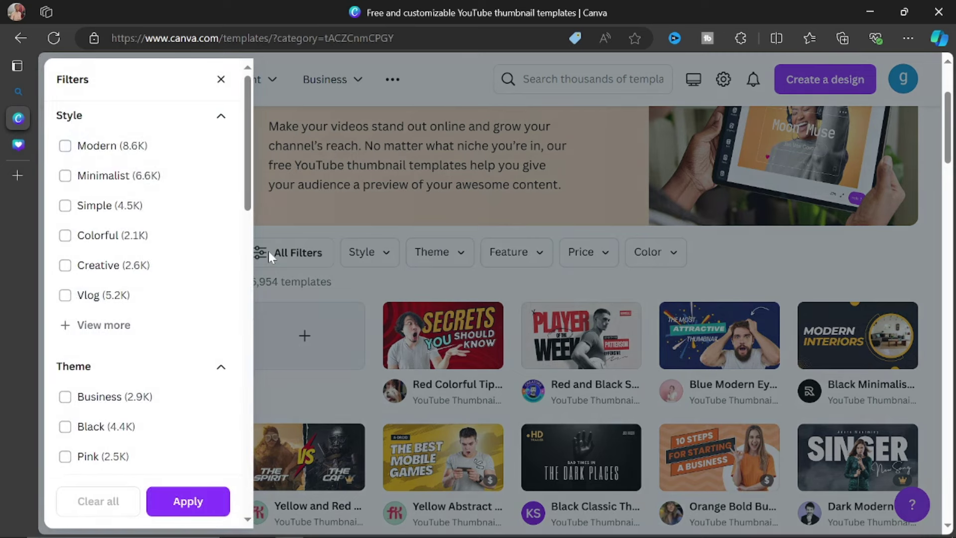
scroll(190, 309, "down", 1)
scroll(191, 309, "down", 15)
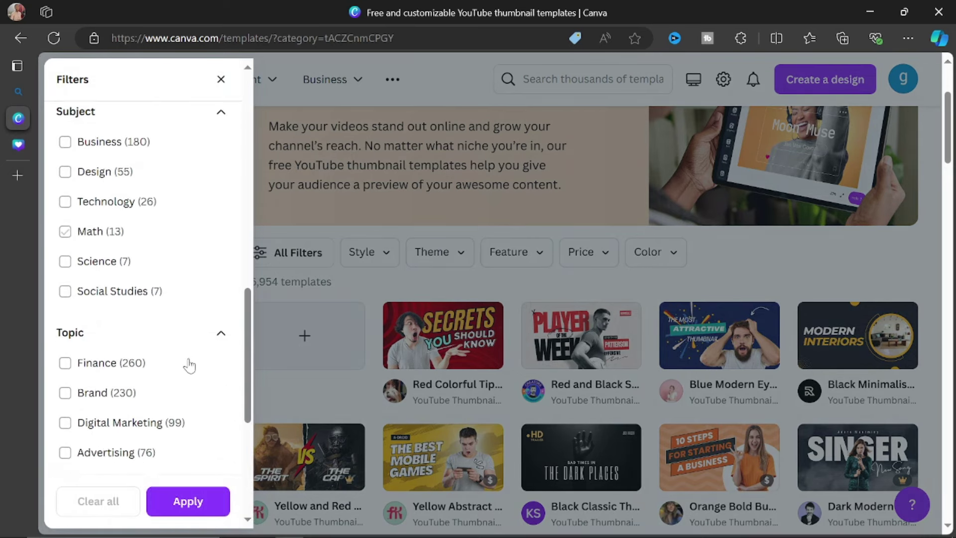
scroll(189, 366, "down", 3)
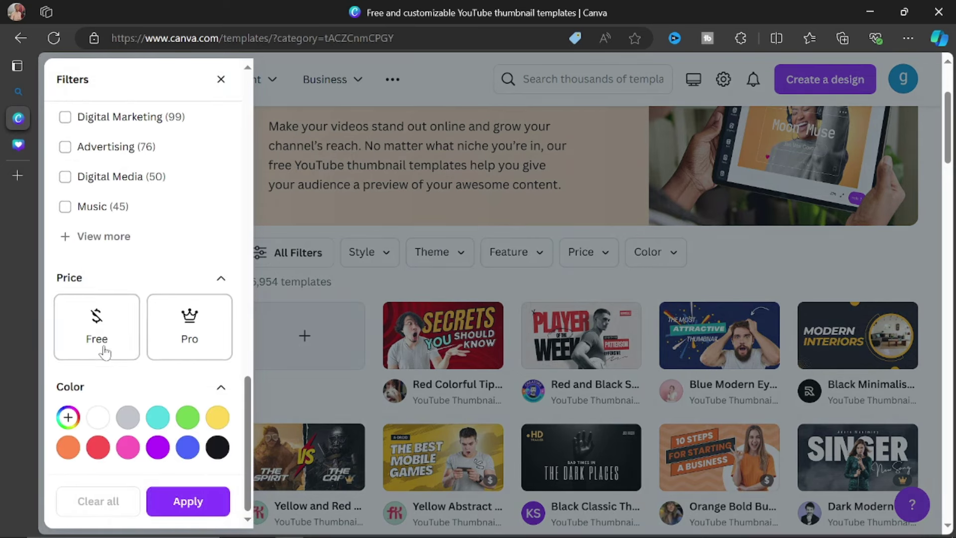
left_click(91, 332)
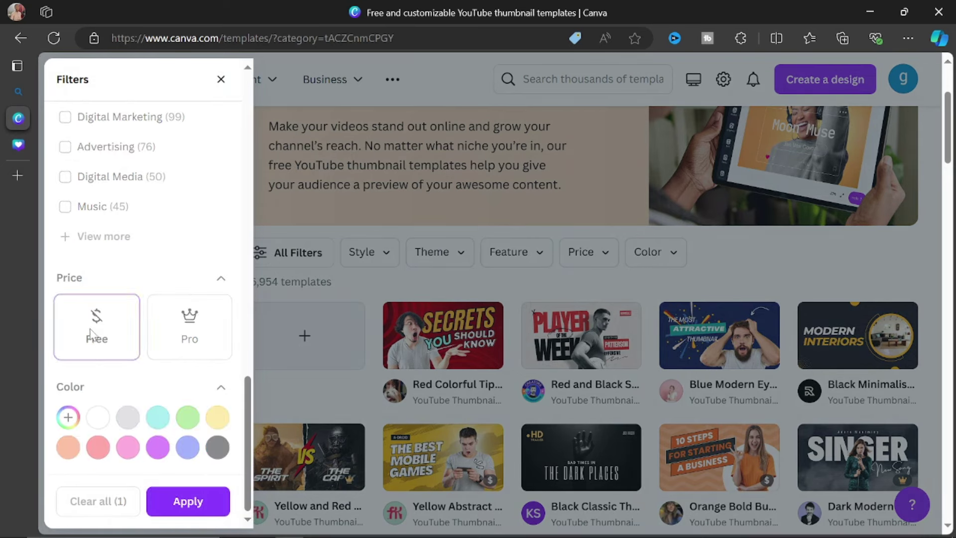
left_click(185, 502)
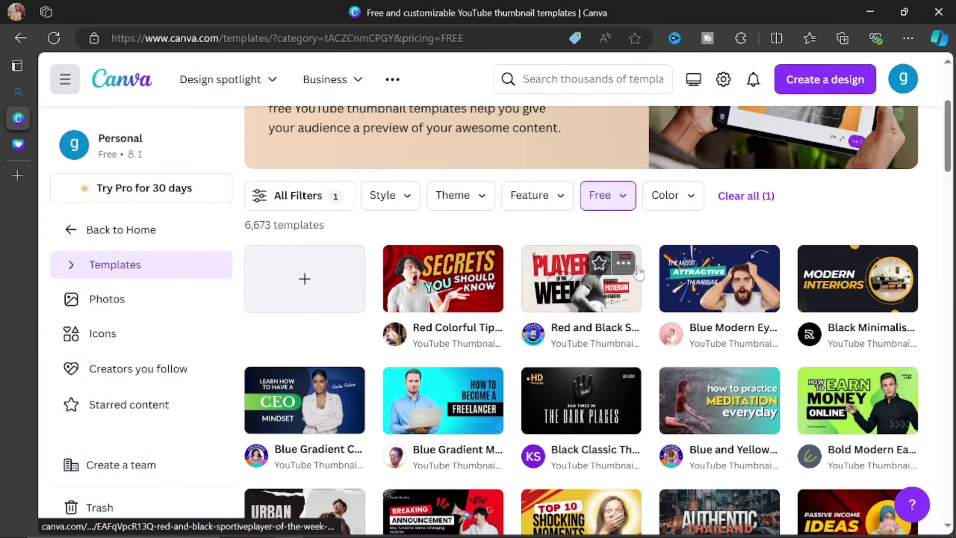
Open the Blue and Yellow Gradient Meditation template preview
scroll(639, 273, "down", 2)
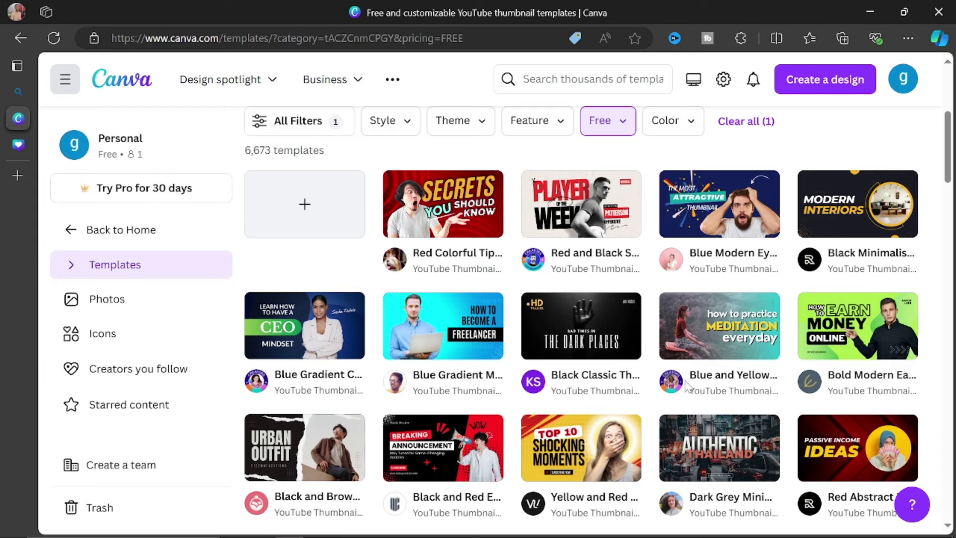
scroll(687, 386, "down", 2)
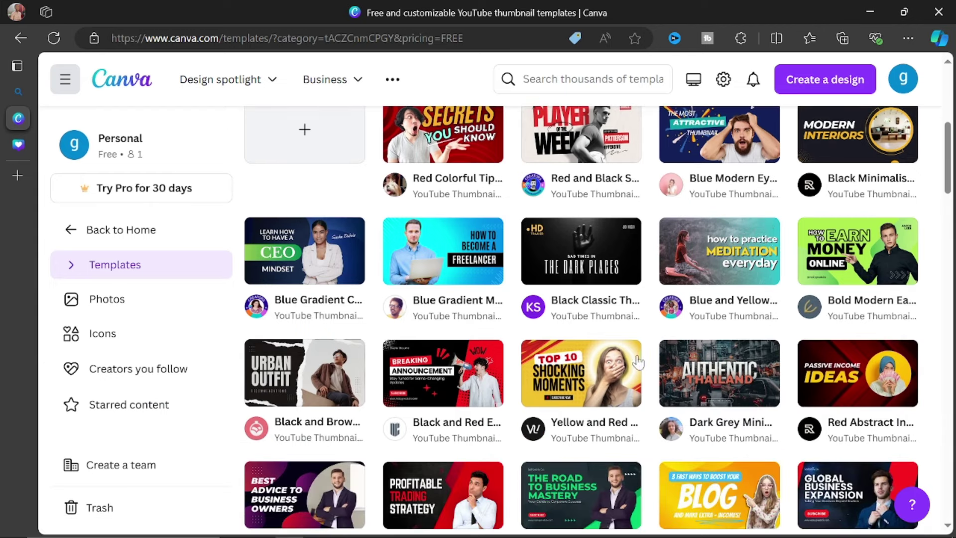
mouse_move(636, 361)
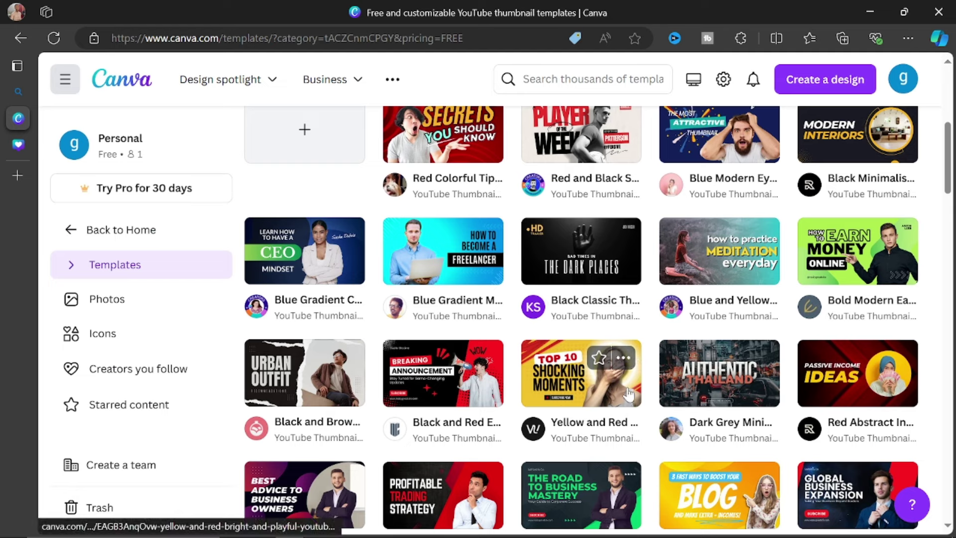
mouse_move(705, 282)
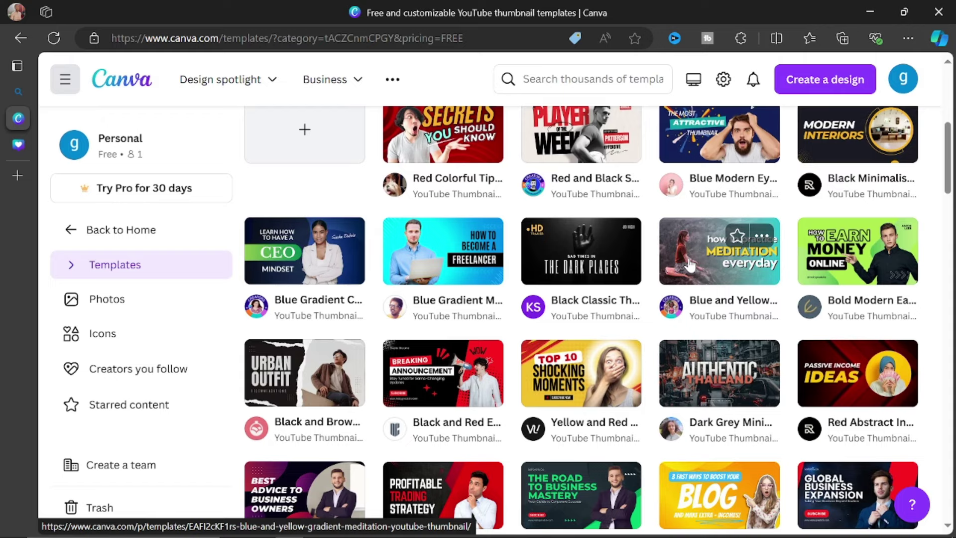
left_click(689, 266)
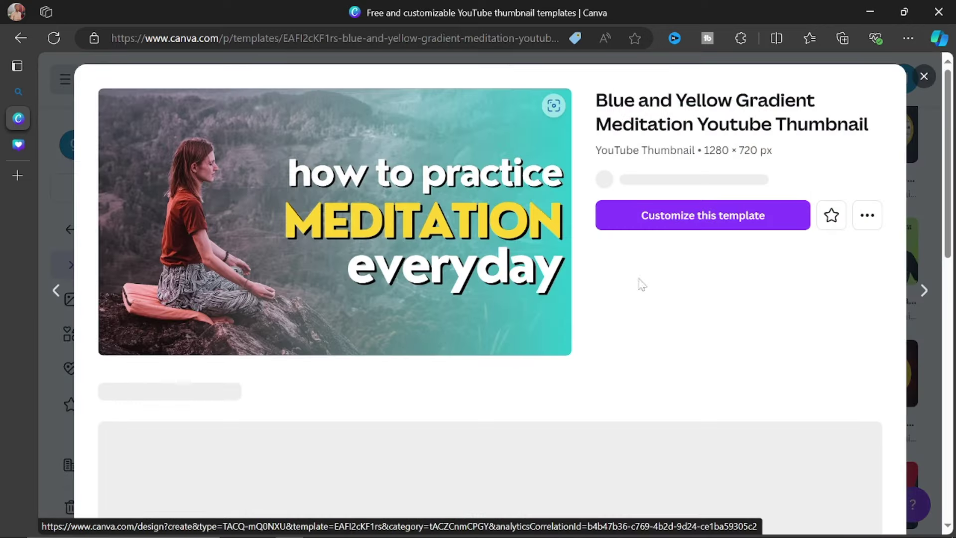
Start a new design from the meditation template
left_click(647, 218)
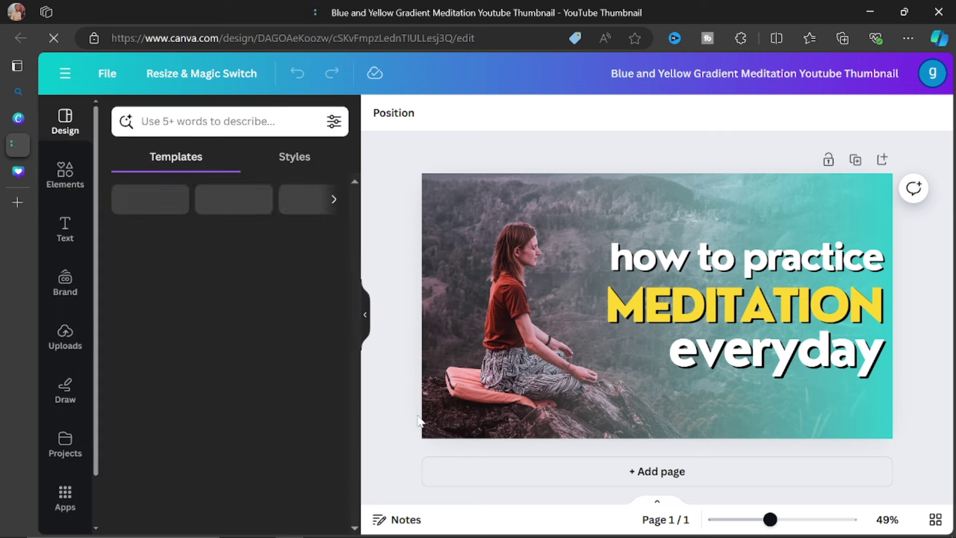
left_click(493, 314)
left_click(527, 274)
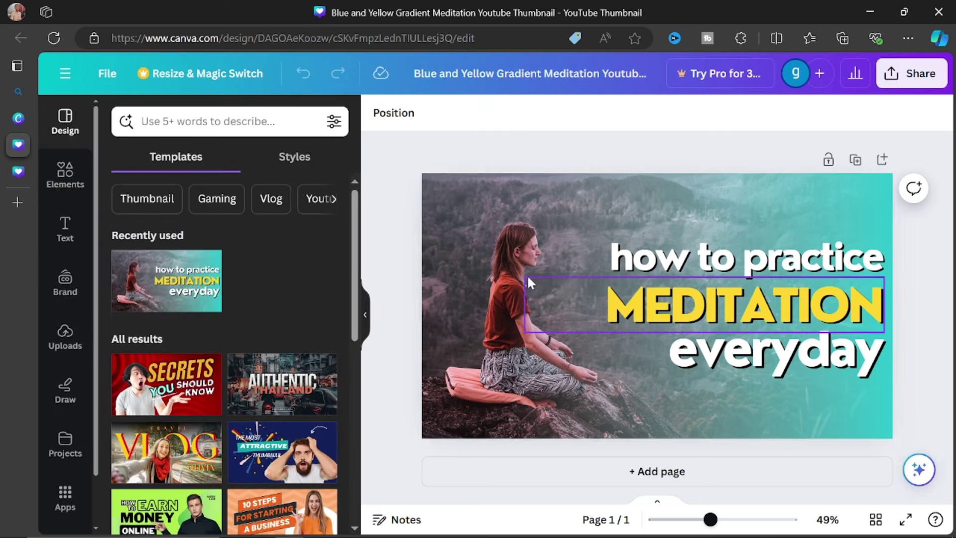
left_click(503, 274)
left_click(486, 267)
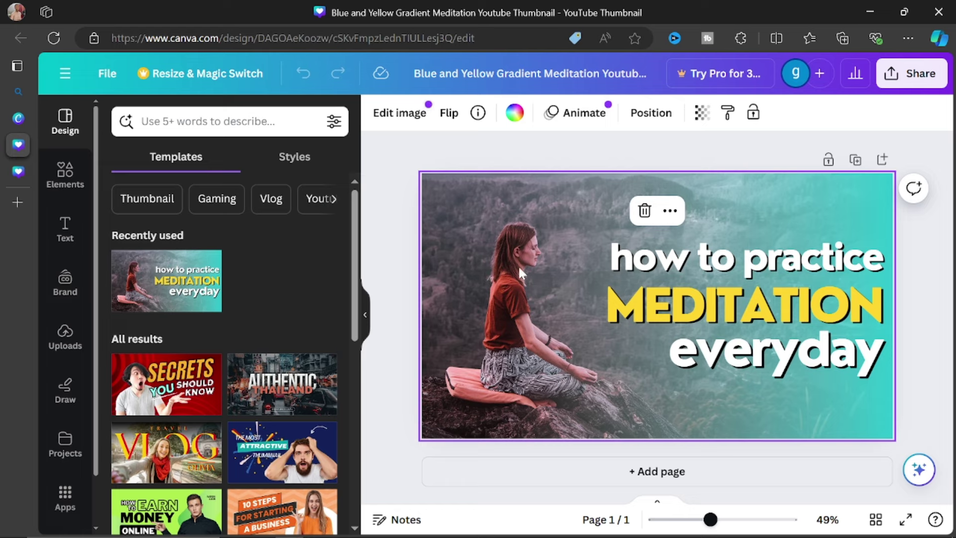
Delete 'practice' so the heading reads 'how to'
left_click(723, 251)
left_click_drag(723, 251, 610, 256)
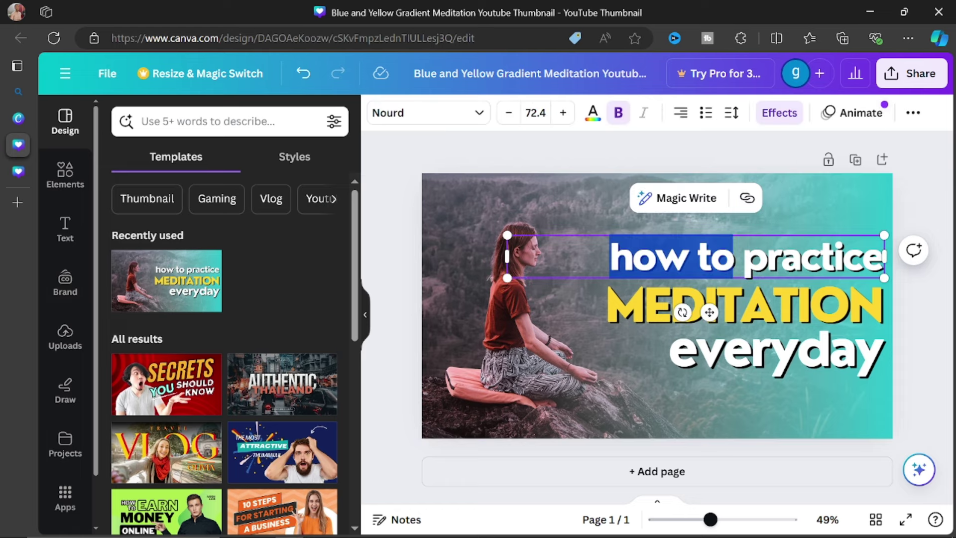
double_click(813, 258)
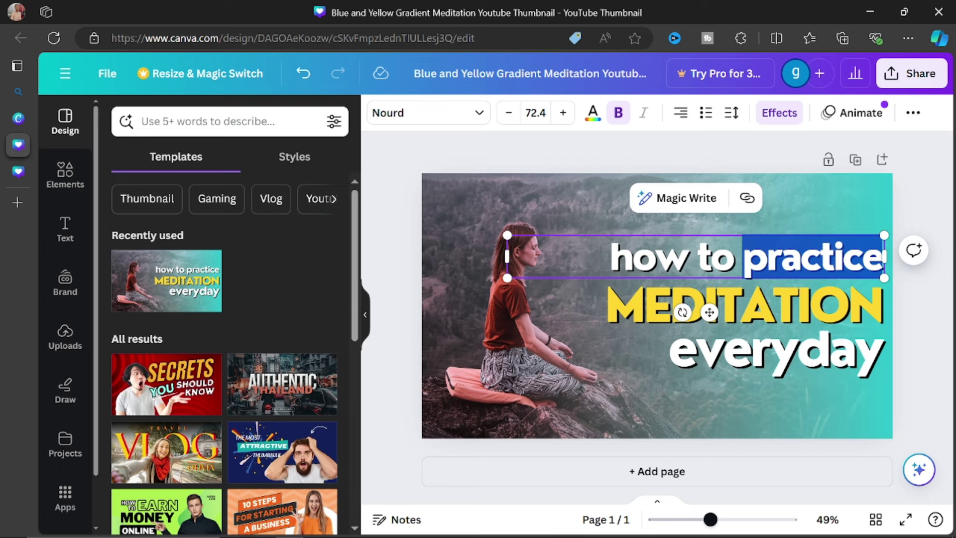
key("BackSpace")
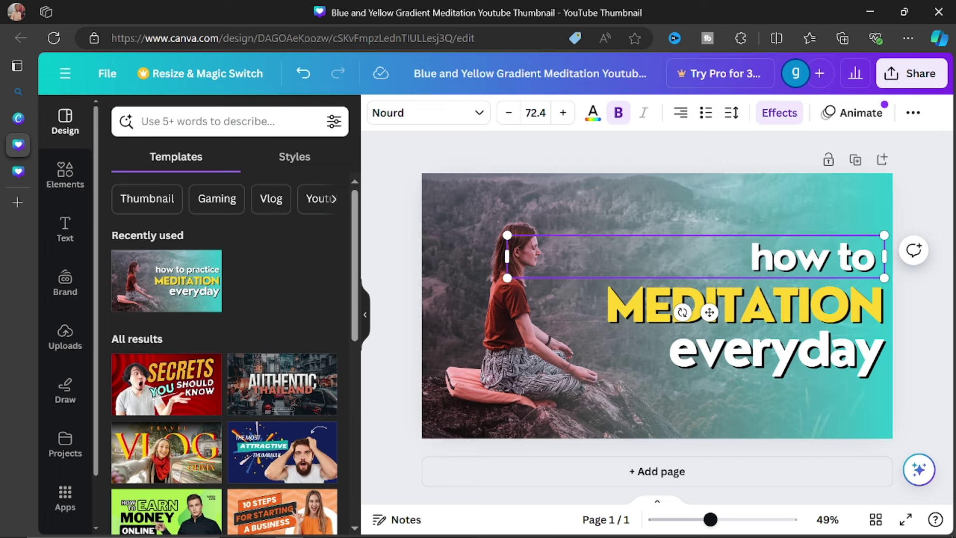
Color MEDITATION teal and everyday yellow, then delete the background photo
left_click(752, 299)
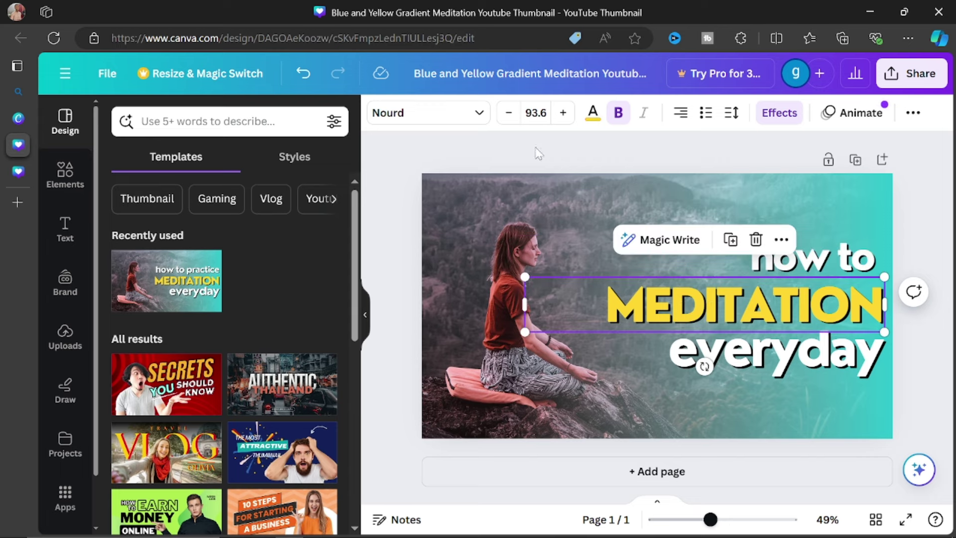
left_click(593, 114)
left_click(161, 203)
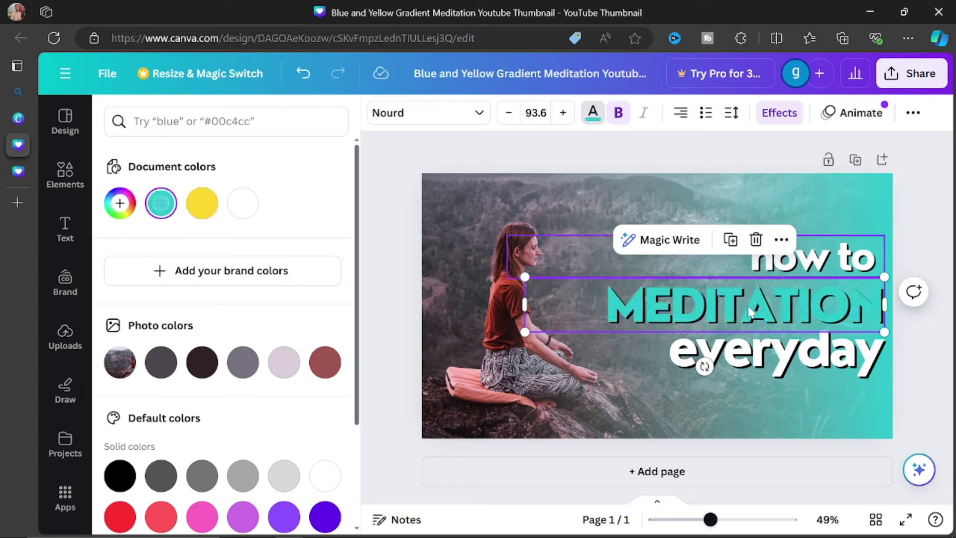
left_click(814, 358)
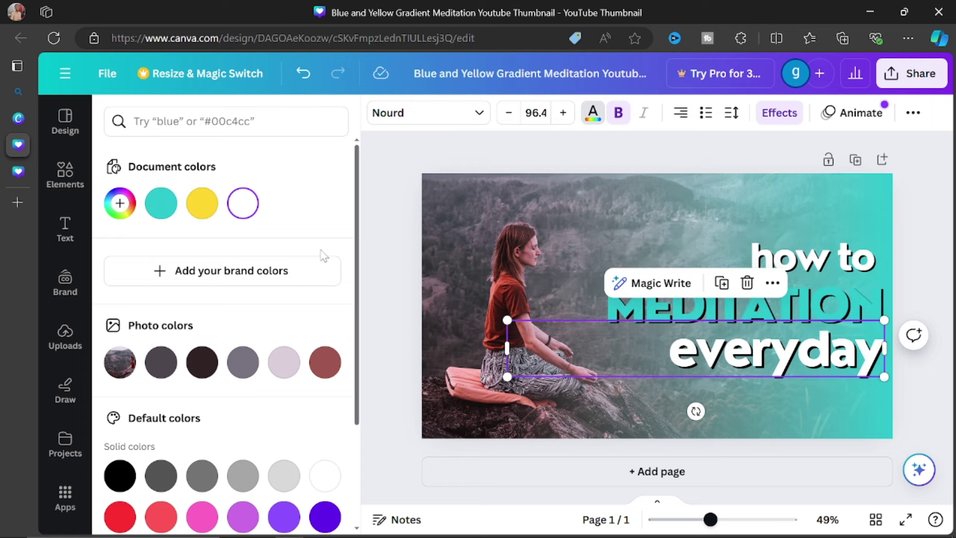
left_click(202, 203)
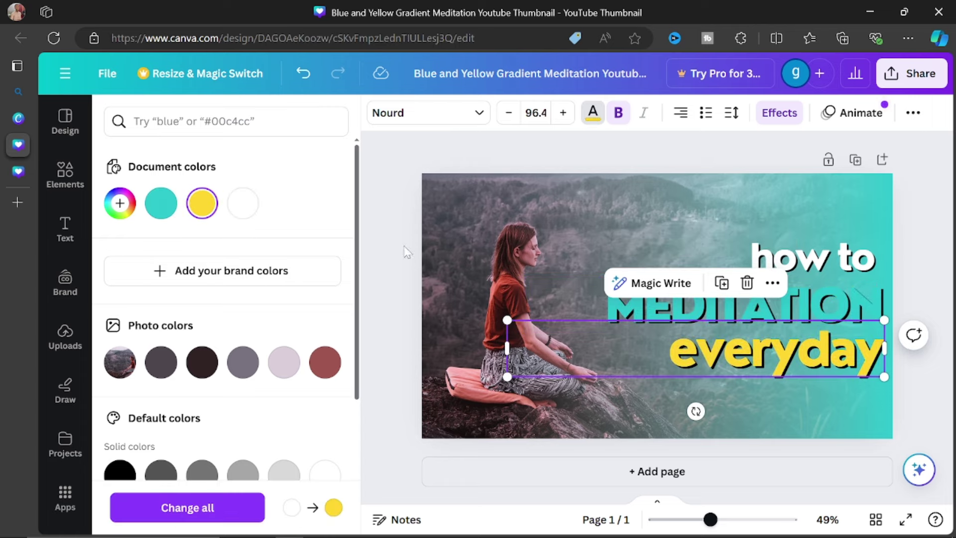
key("Escape")
left_click(473, 239)
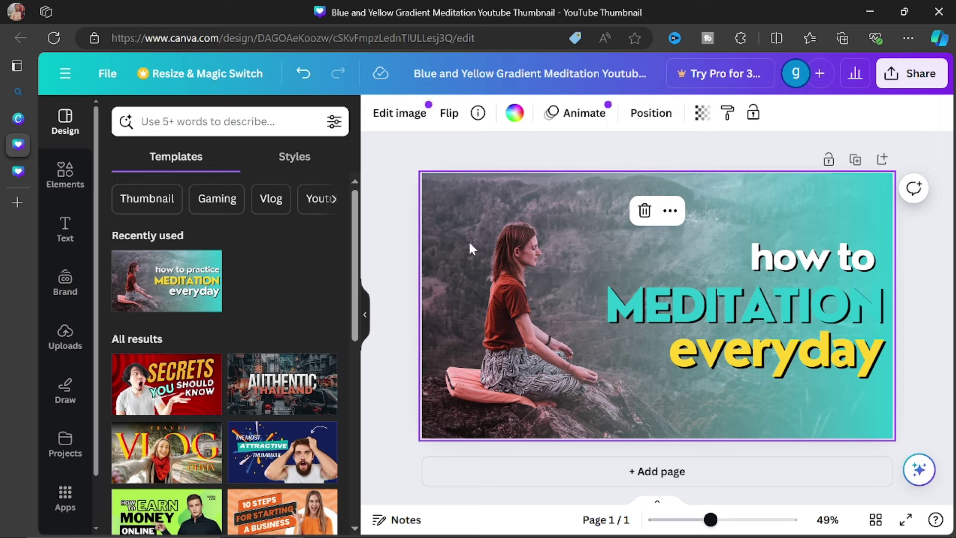
left_click(645, 211)
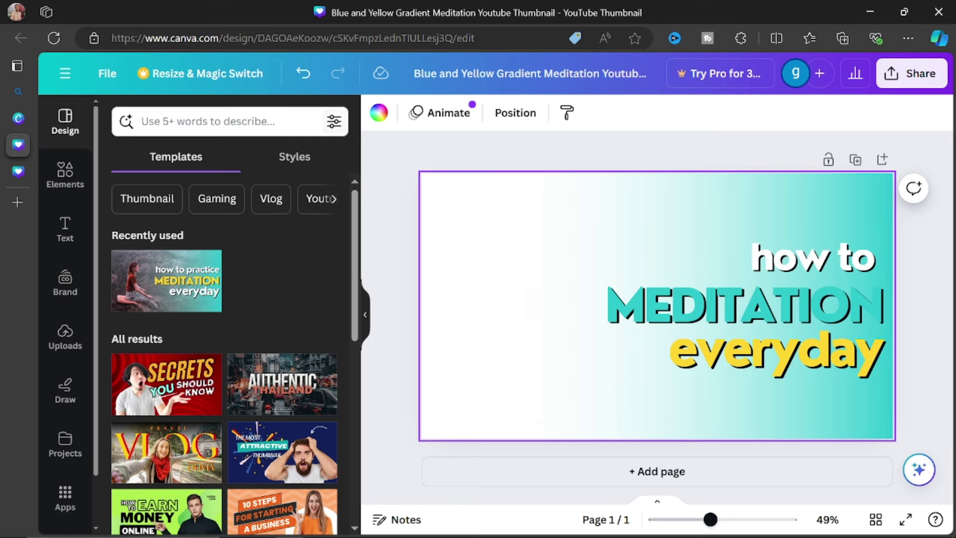
Search 'pexels' in a new tab, open the Pexels site, and return to the Canva design
mouse_move(17, 73)
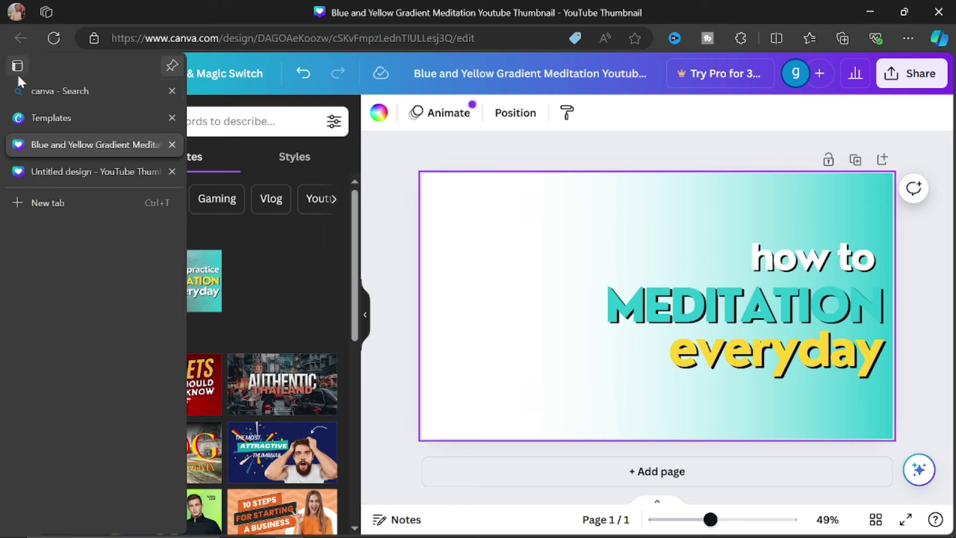
left_click(46, 201)
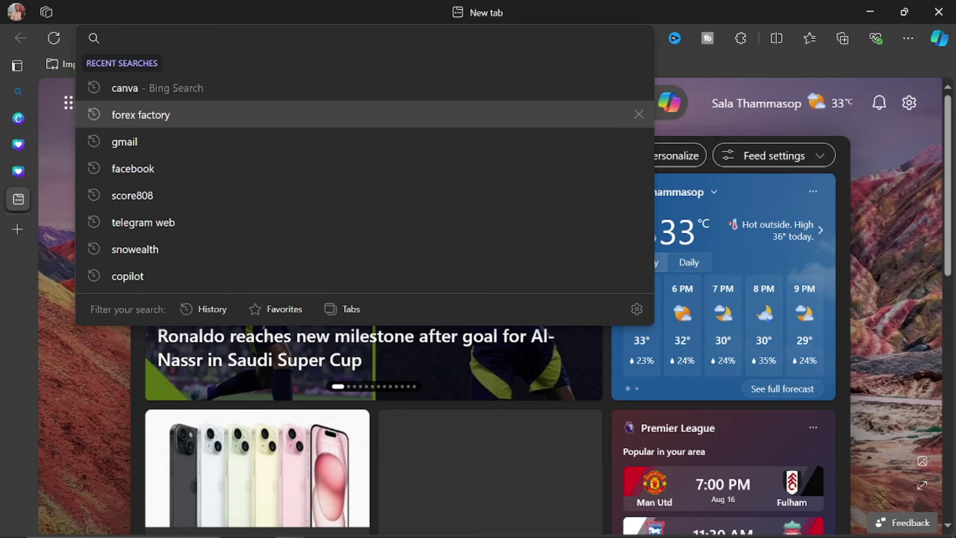
type("p")
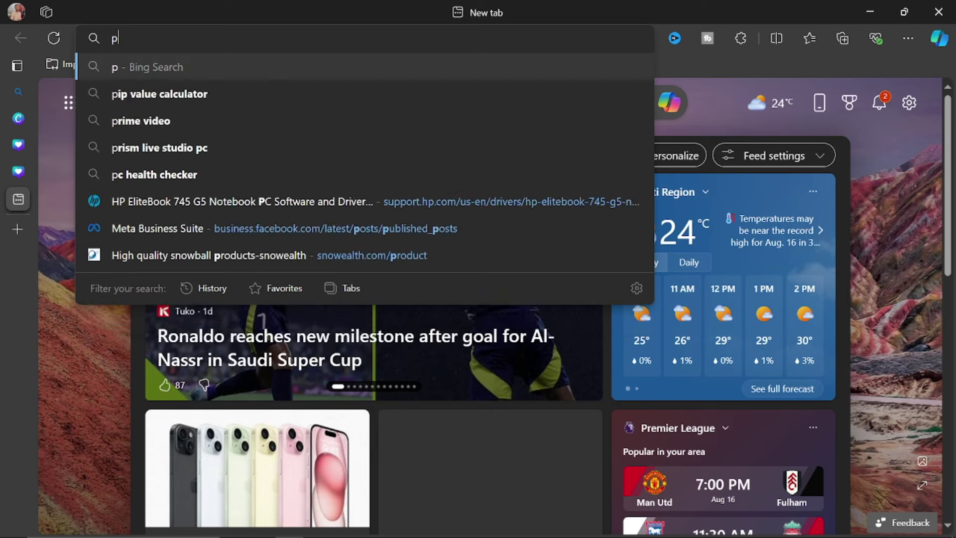
type("exels")
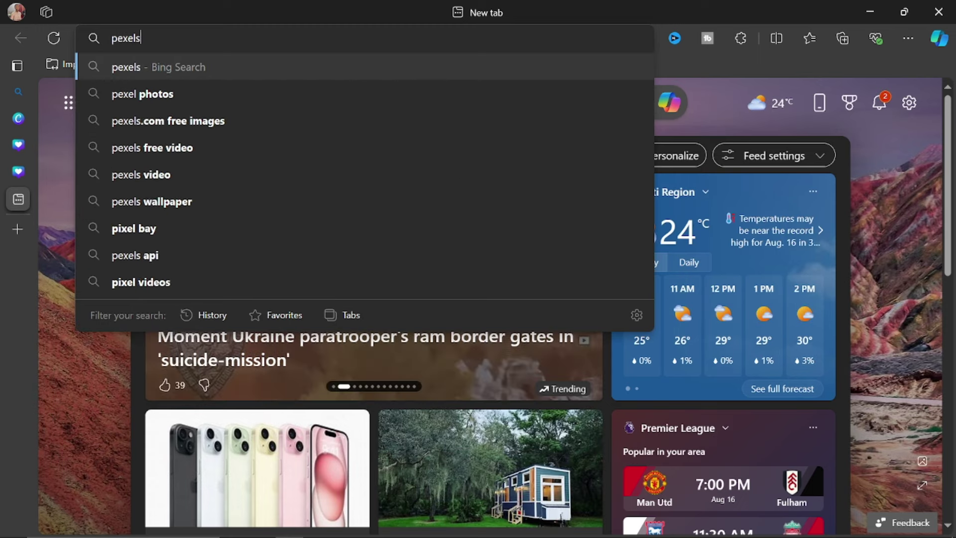
key("Return")
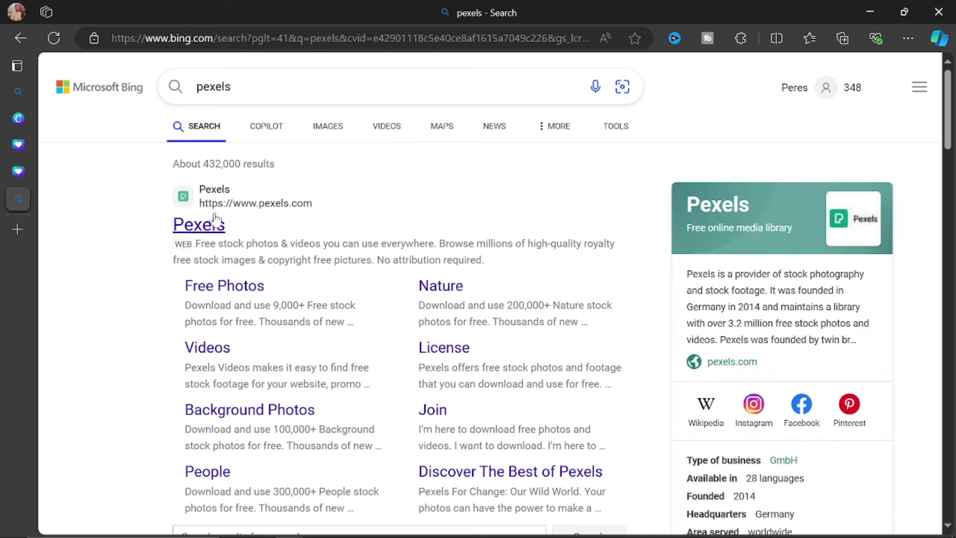
left_click(214, 223)
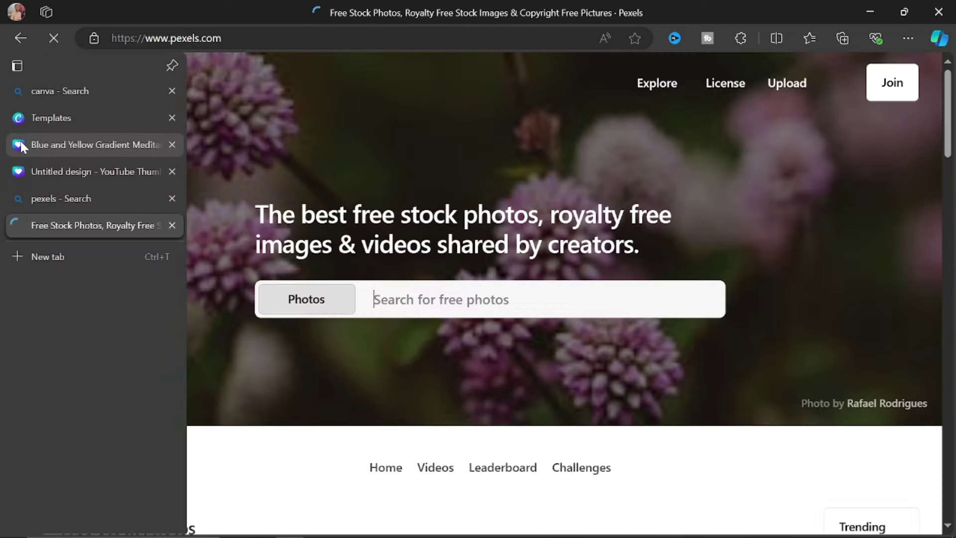
left_click(20, 145)
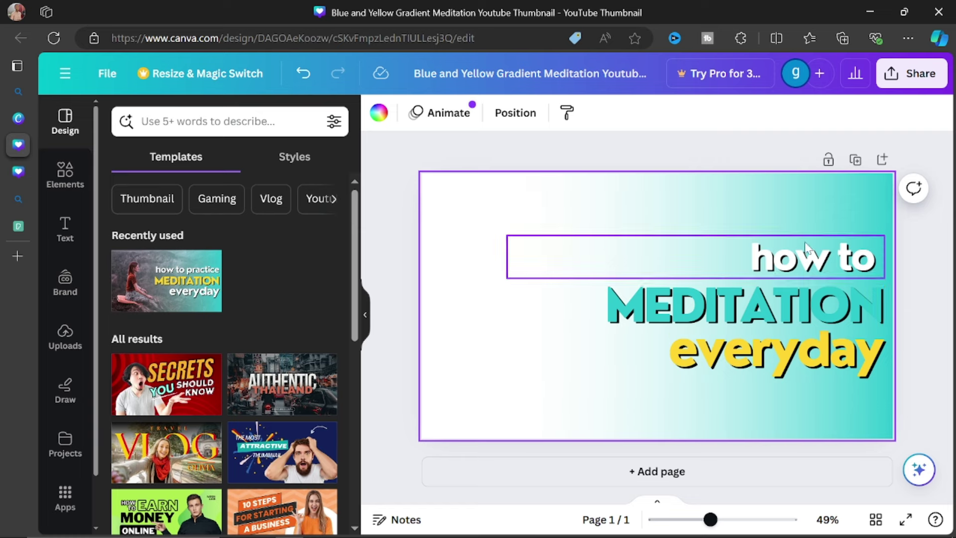
left_click(11, 179)
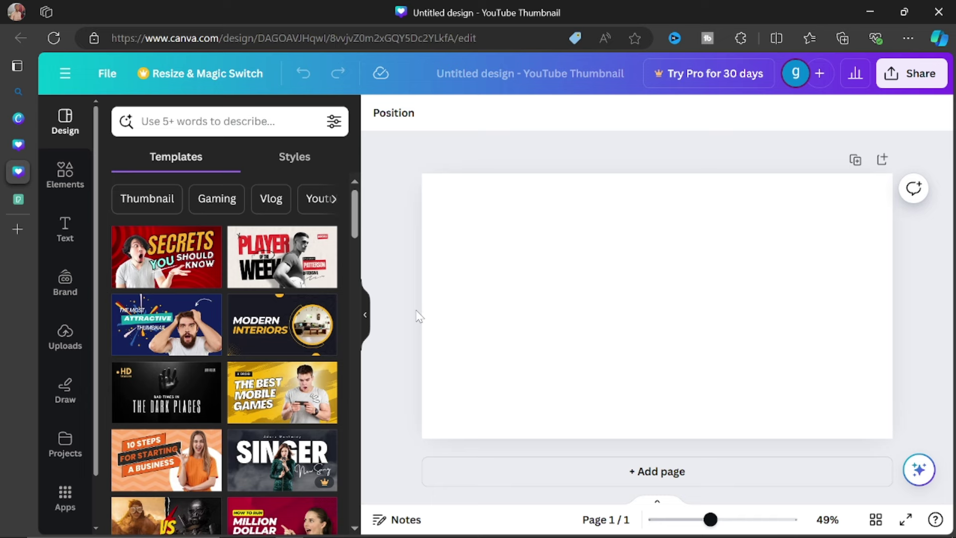
mouse_move(16, 232)
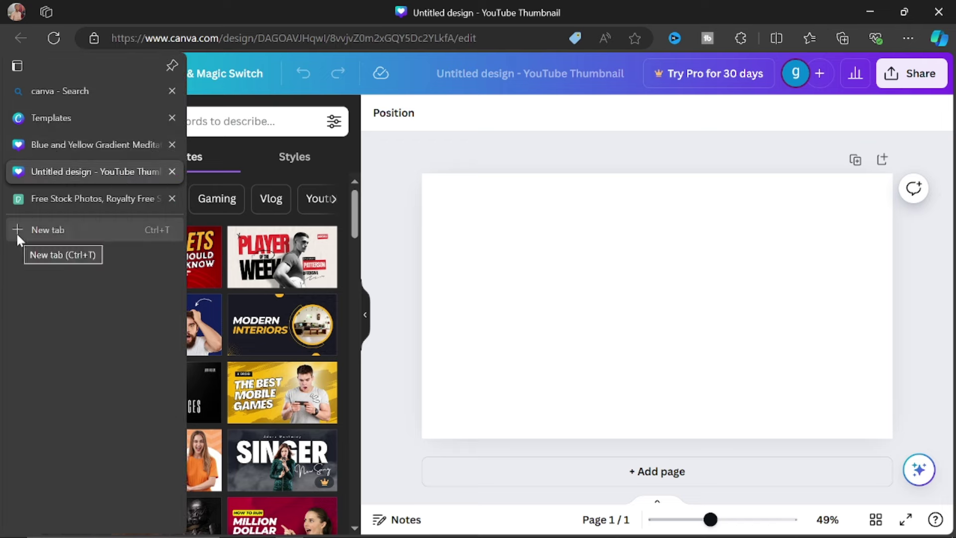
left_click(66, 145)
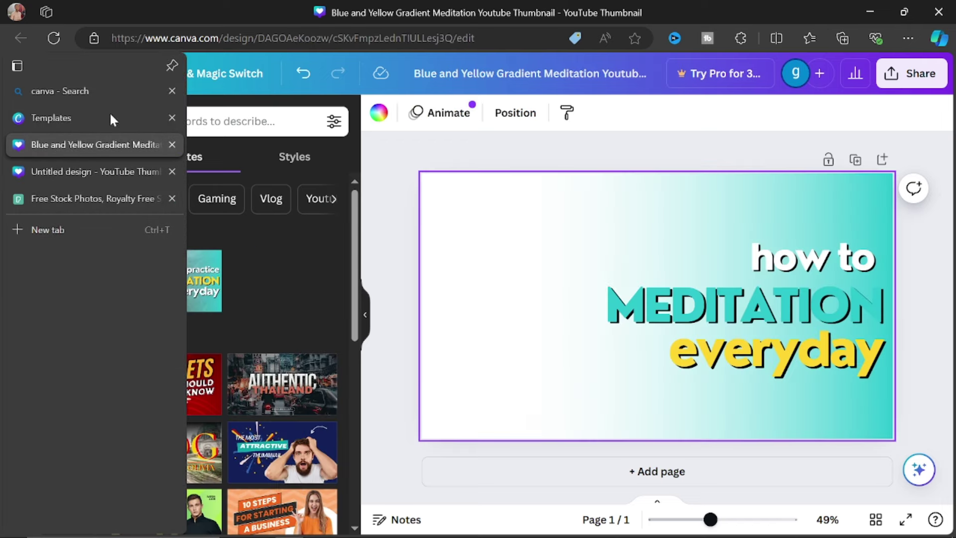
key("ctrl+l")
Go to the YouTube home page via the 'you' address-bar suggestion
type("you")
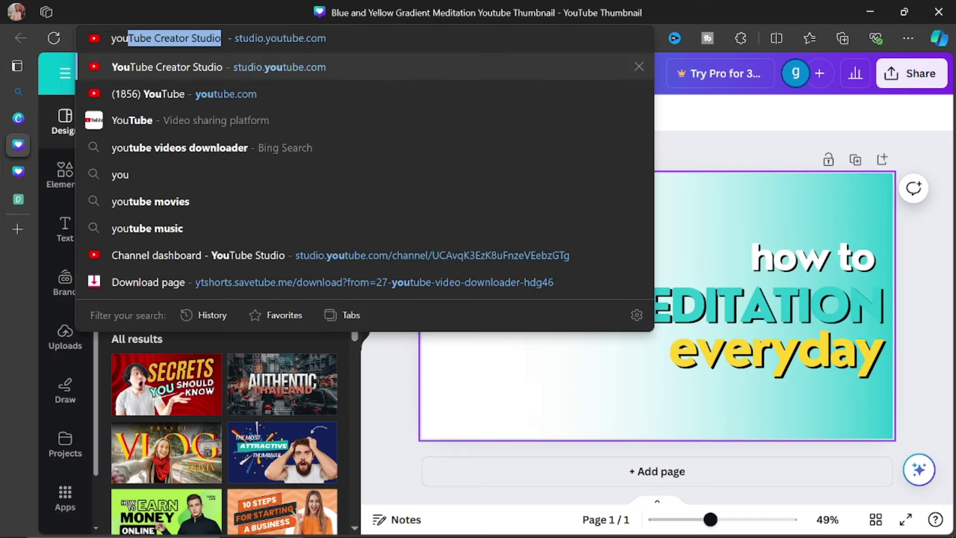
left_click(232, 92)
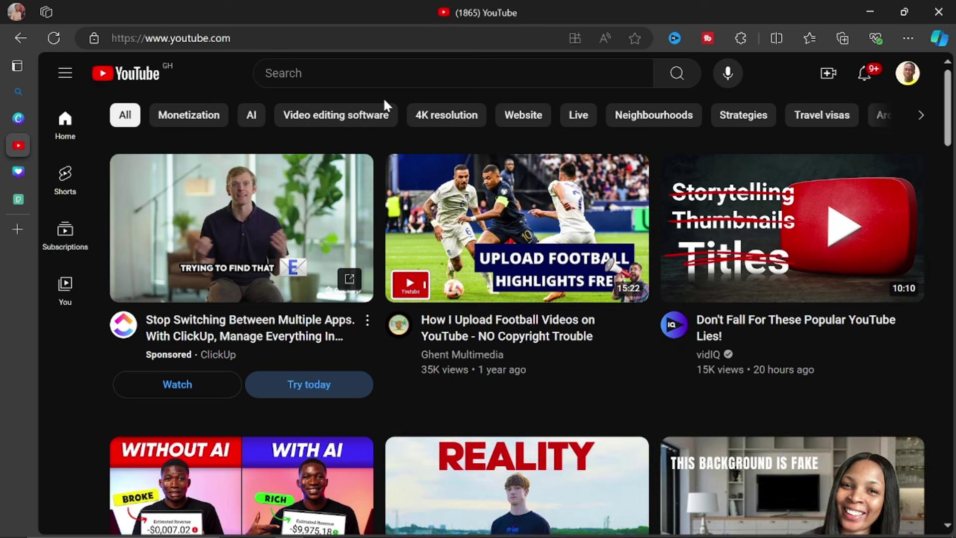
left_click(331, 84)
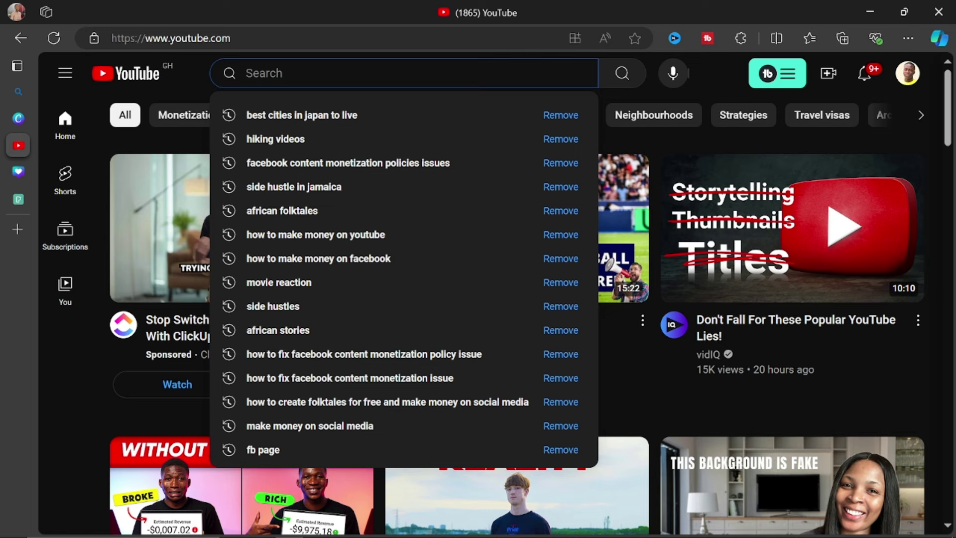
Copy the share link of 'How I Upload Football Videos on YouTube'
left_click(640, 321)
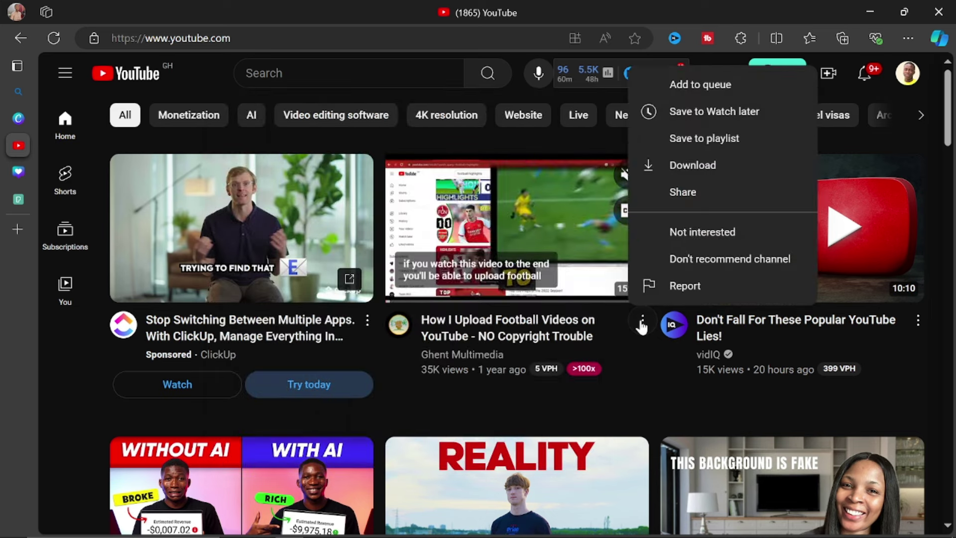
left_click(680, 192)
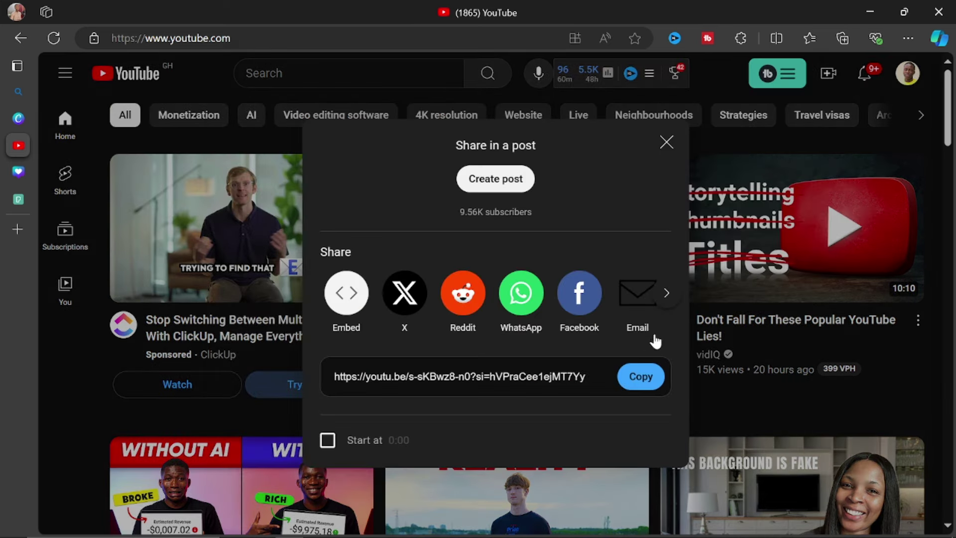
left_click(647, 378)
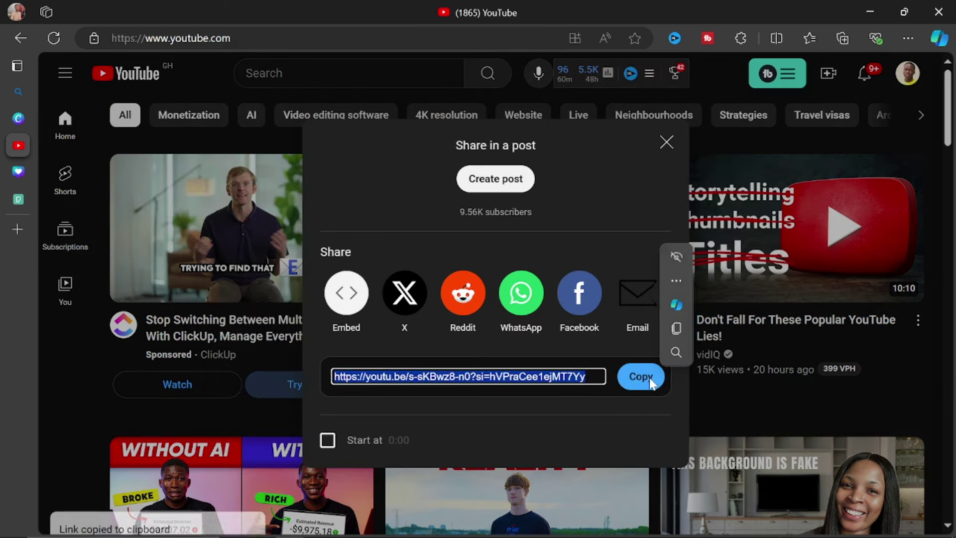
left_click(666, 142)
left_click(299, 73)
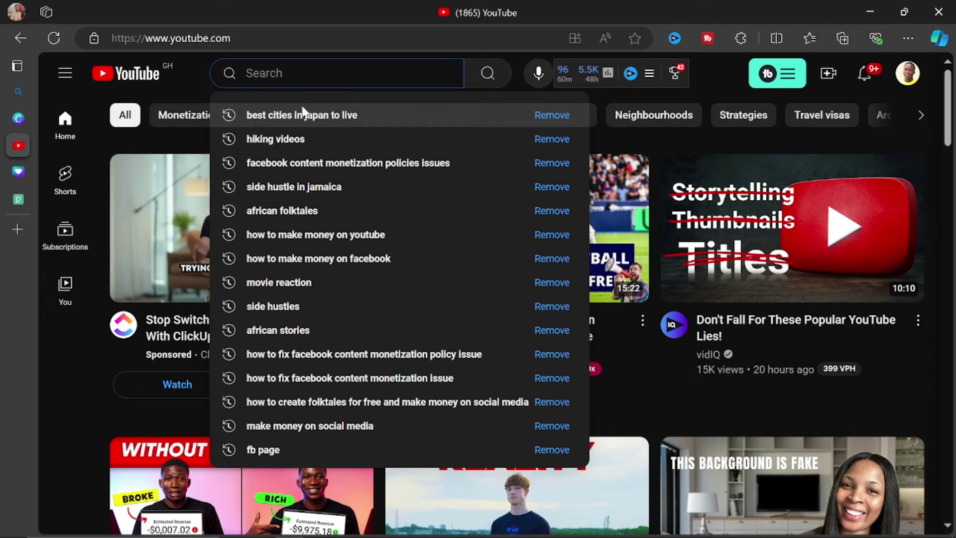
Rerun the search 'best cities in japan to live' and browse the result thumbnails
left_click(333, 114)
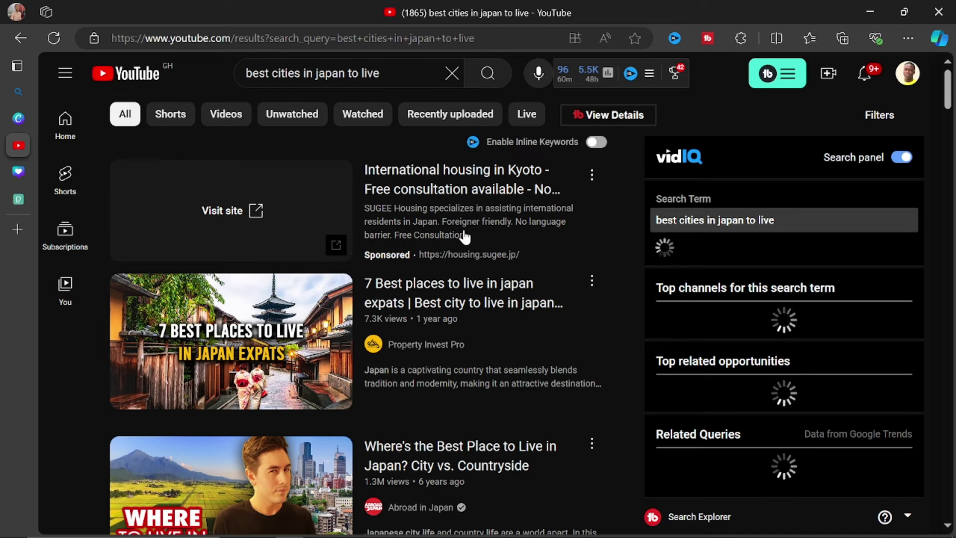
scroll(448, 239, "down", 1)
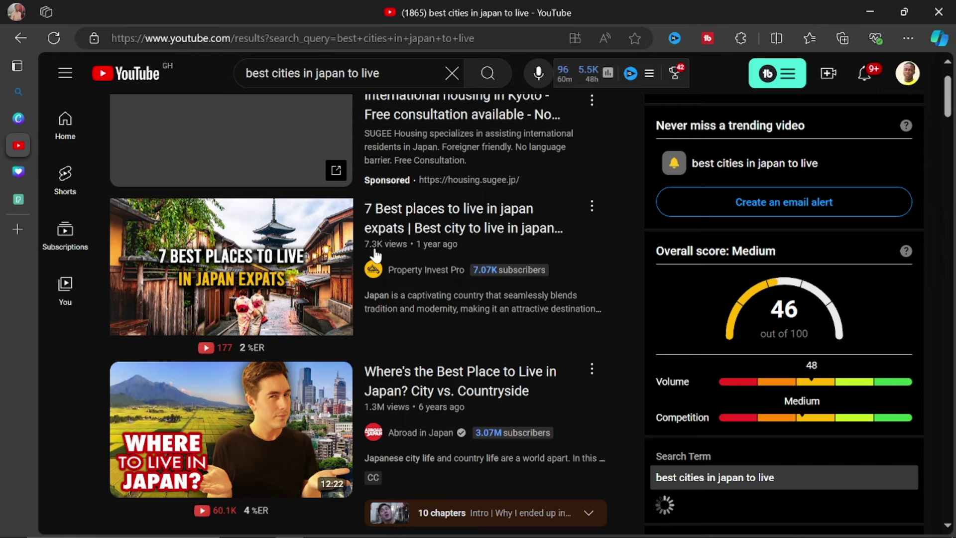
mouse_move(377, 255)
scroll(378, 255, "up", 2)
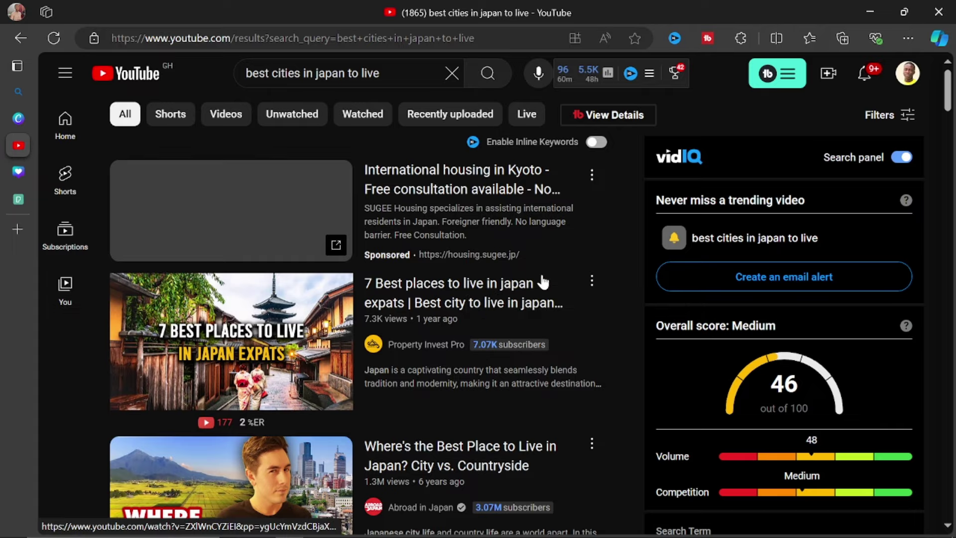
scroll(541, 277, "down", 3)
scroll(286, 220, "down", 8)
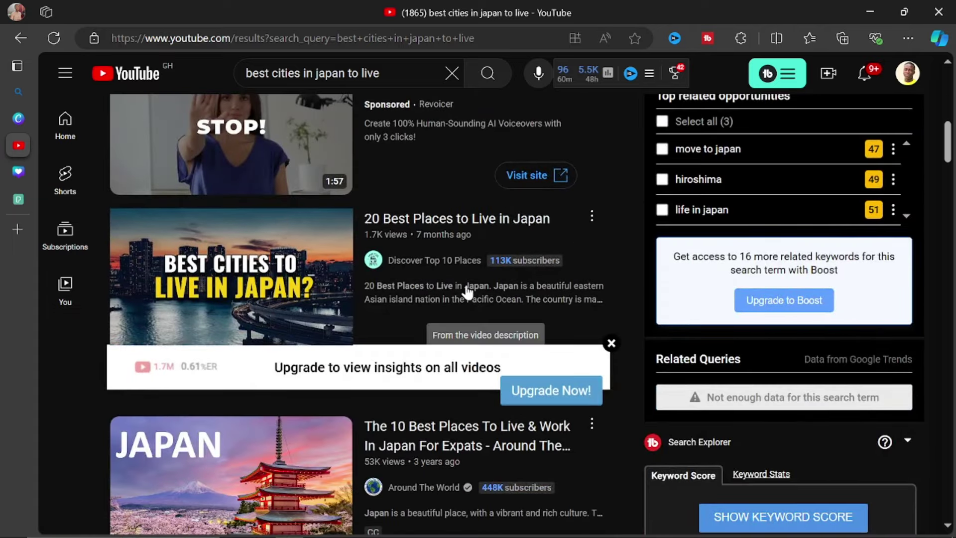
mouse_move(467, 288)
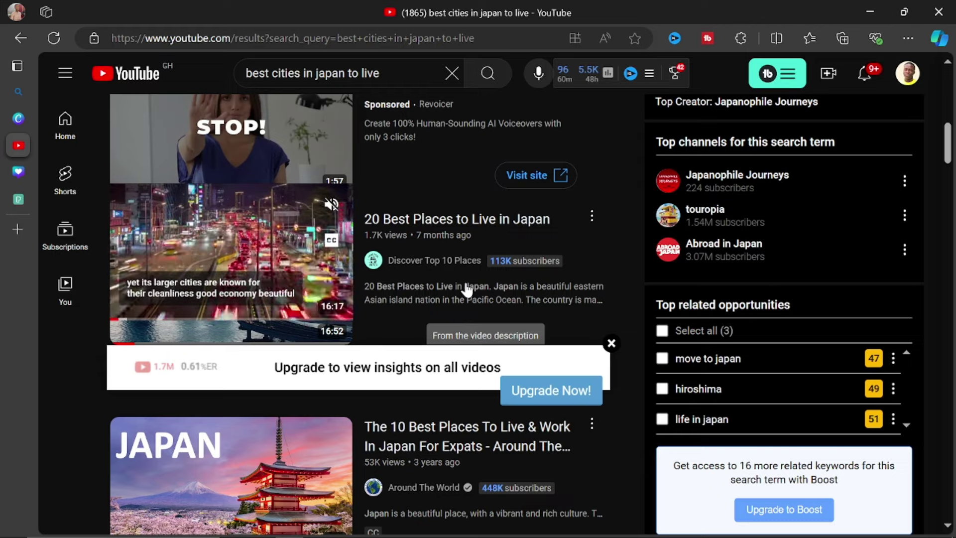
scroll(574, 248, "down", 6)
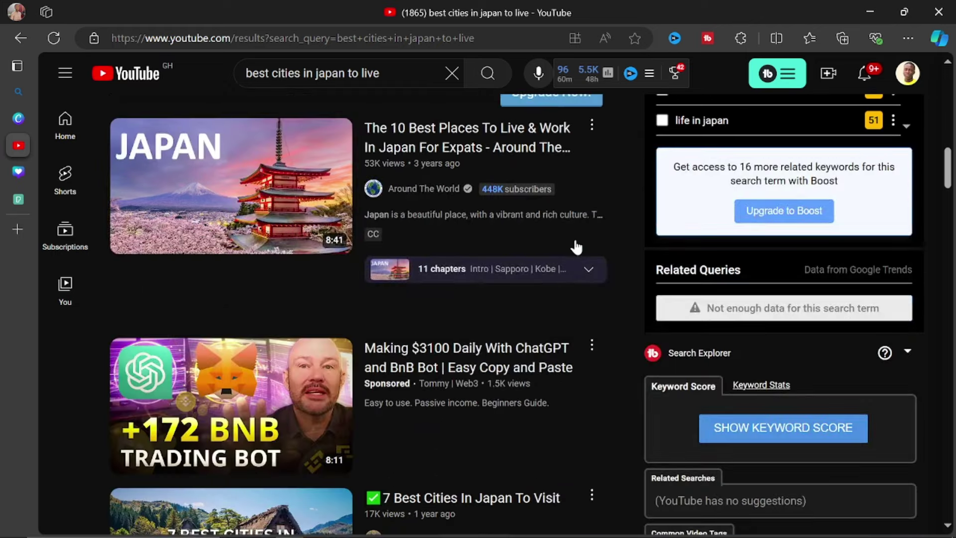
scroll(576, 248, "down", 6)
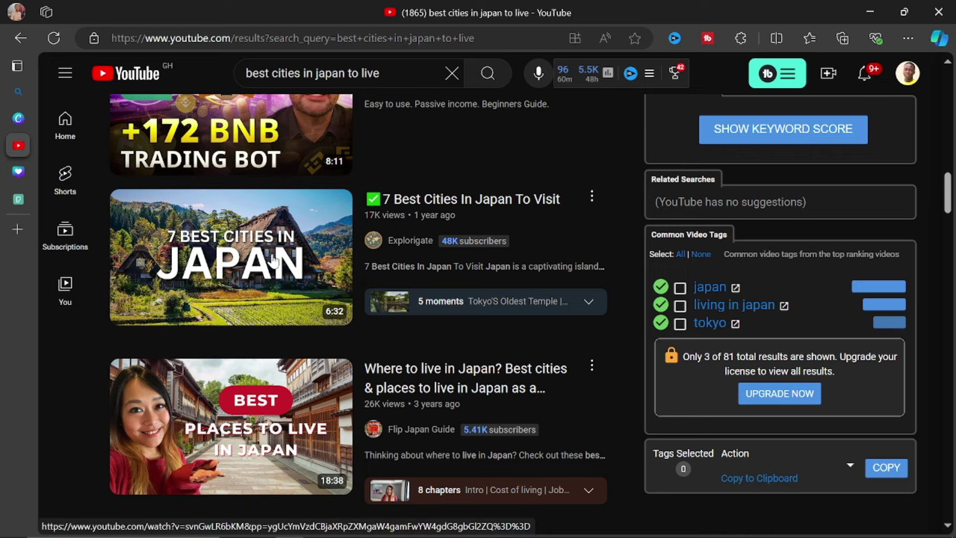
scroll(256, 246, "down", 3)
scroll(257, 165, "down", 3)
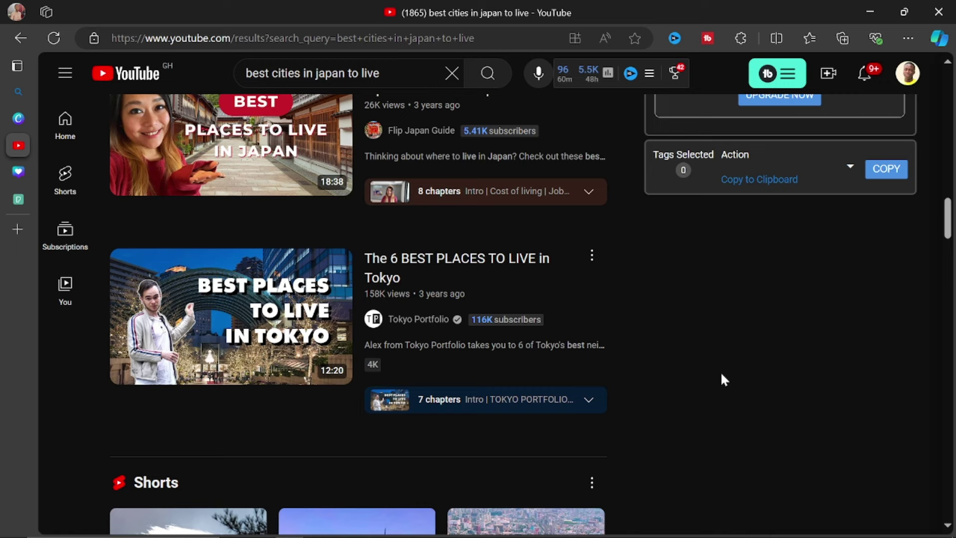
scroll(732, 349, "down", 9)
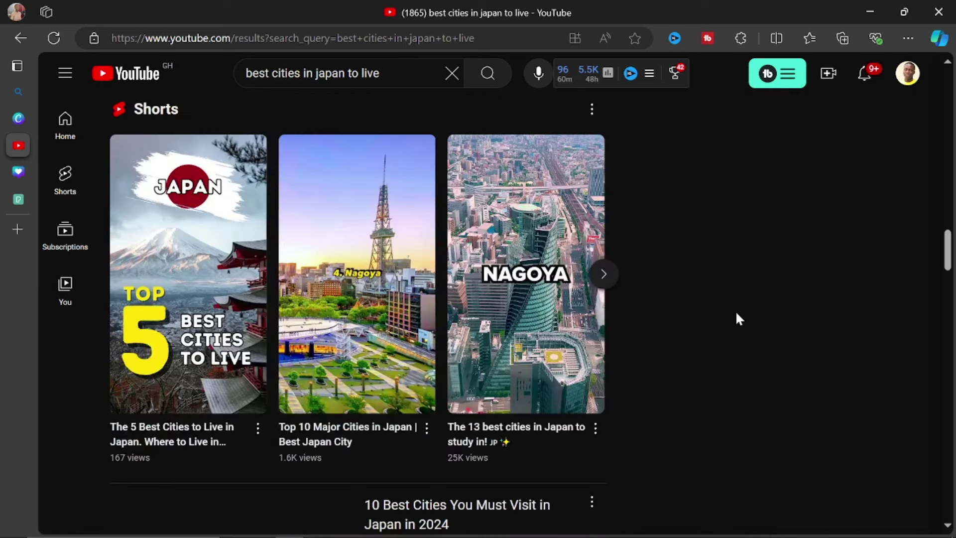
scroll(736, 319, "down", 3)
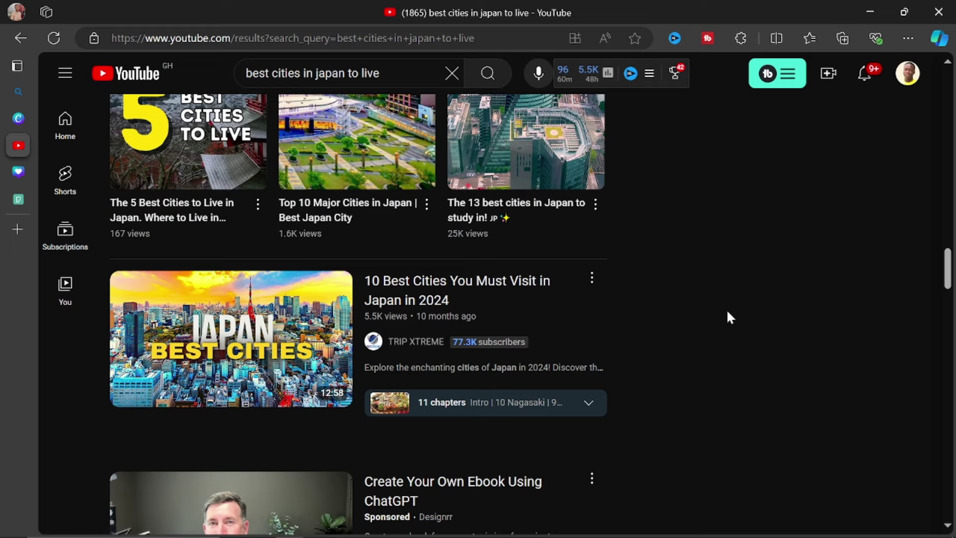
scroll(727, 313, "down", 9)
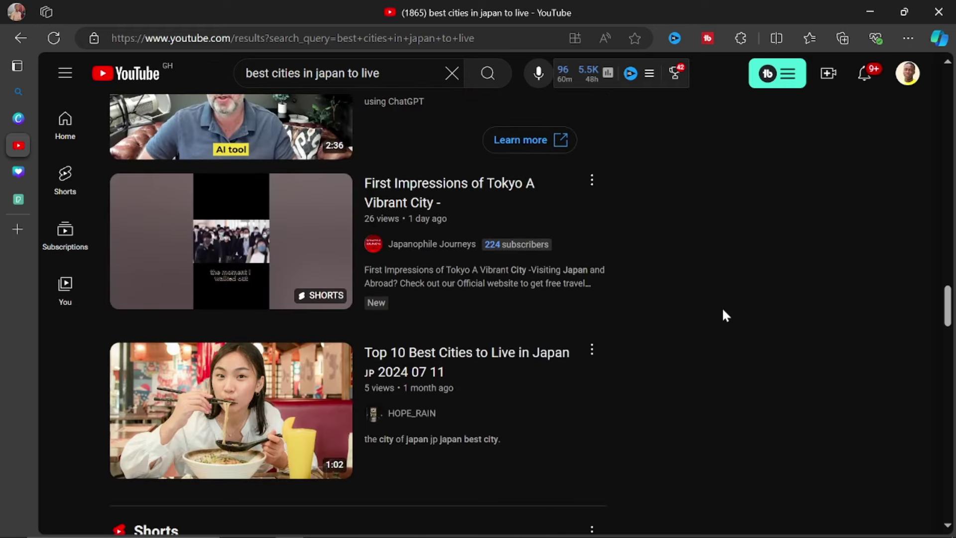
scroll(722, 314, "up", 14)
scroll(698, 301, "up", 1)
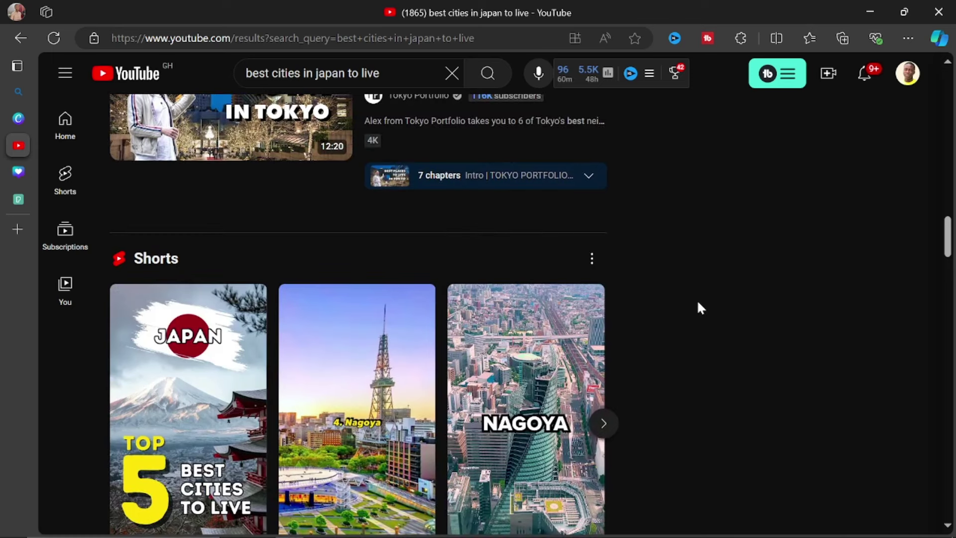
scroll(695, 300, "up", 6)
scroll(700, 304, "up", 3)
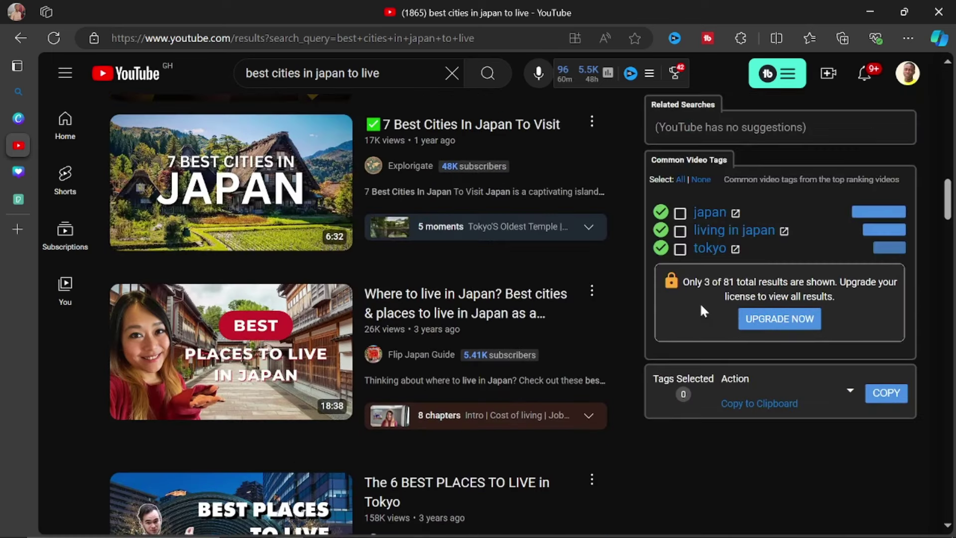
Search Pexels for 'japan' photos
left_click(16, 204)
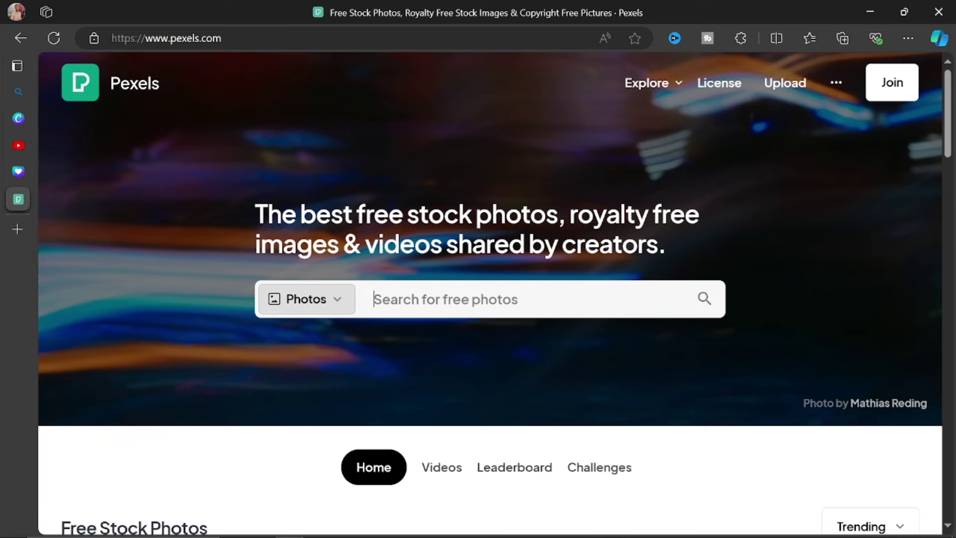
left_click(378, 298)
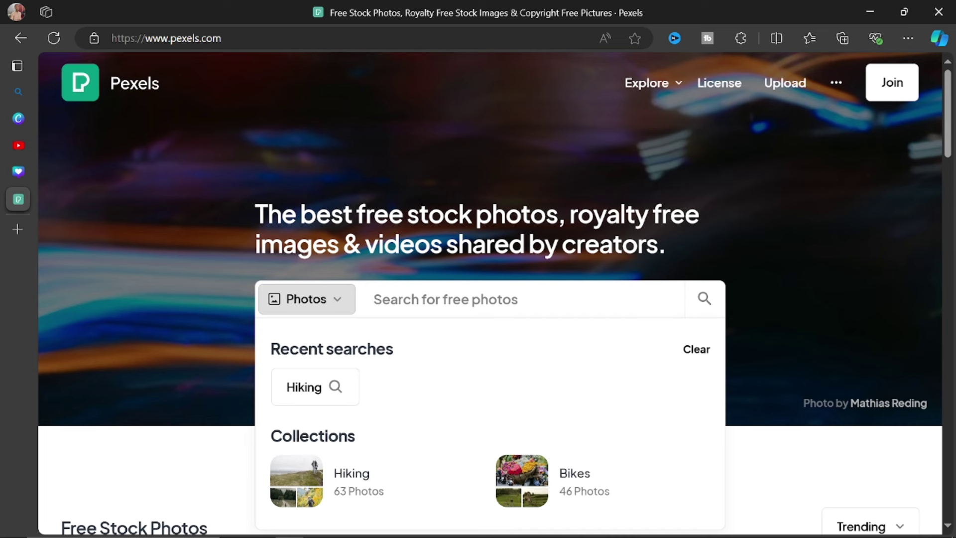
type("japan")
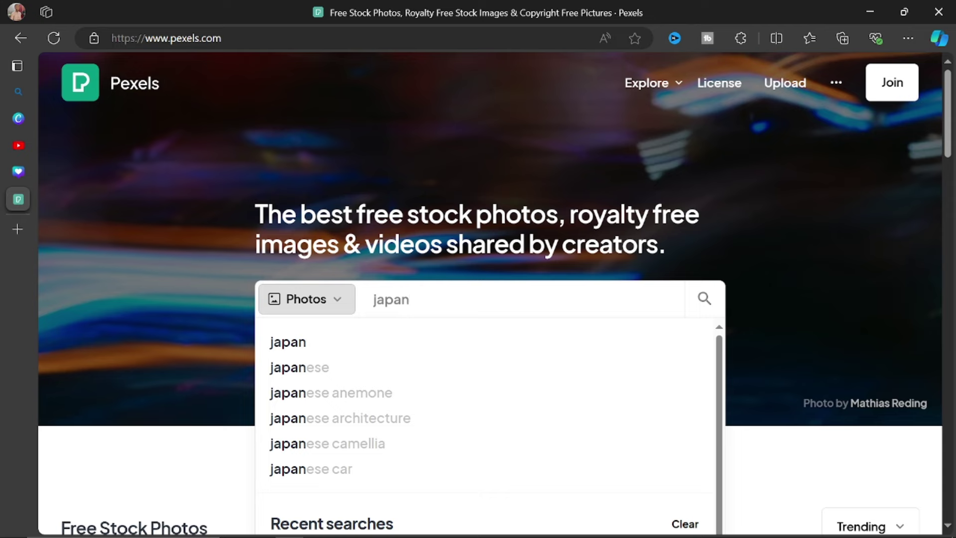
left_click(297, 342)
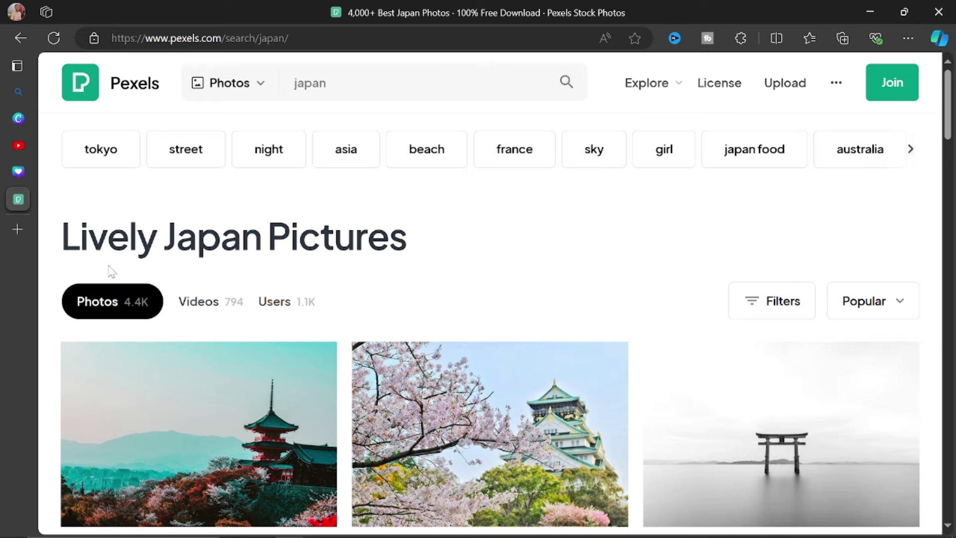
Filter the japan results to Horizontal orientation and Large size
mouse_move(892, 394)
left_click(794, 319)
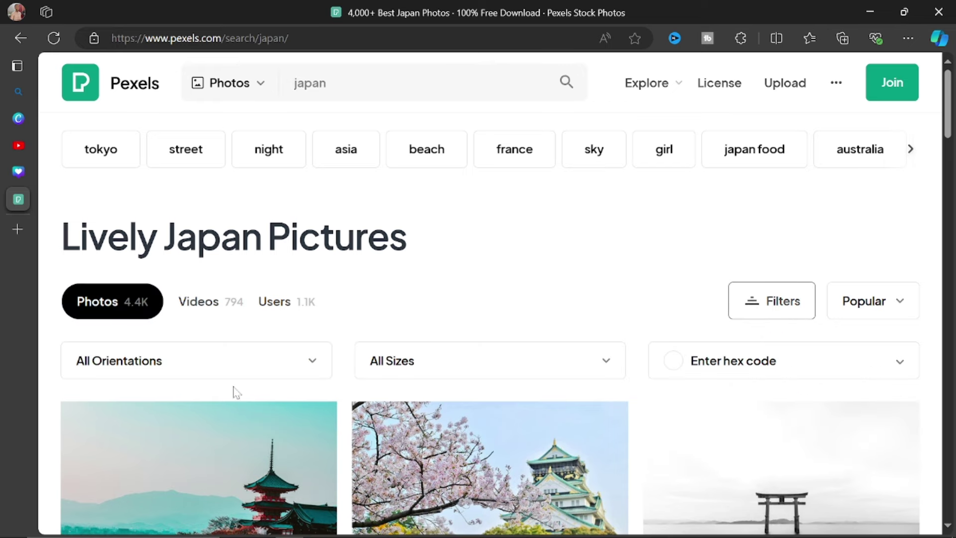
left_click(244, 371)
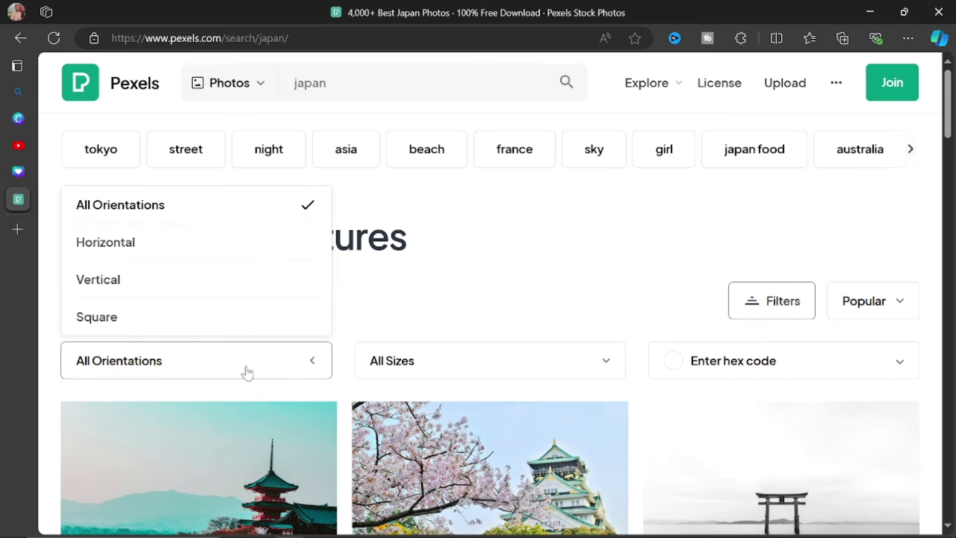
left_click(110, 253)
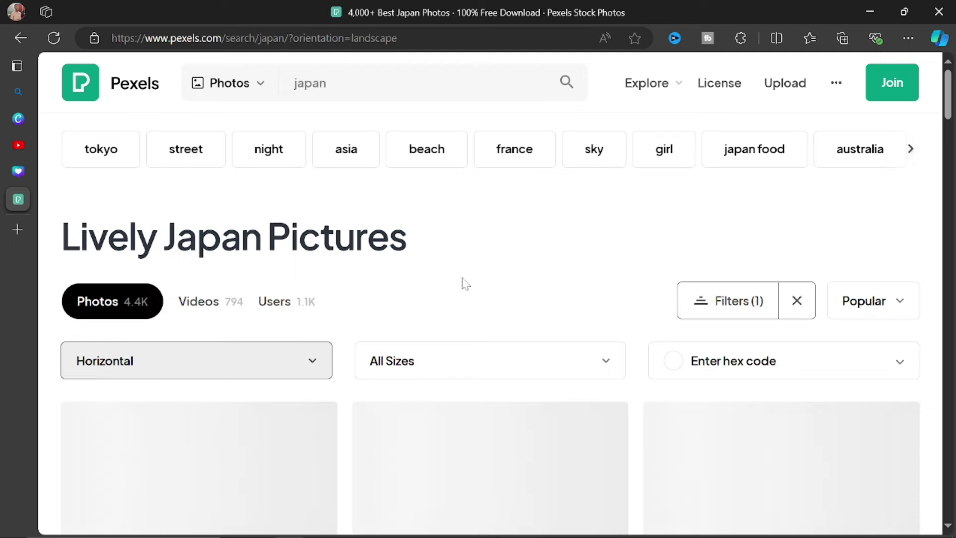
scroll(592, 244, "down", 5)
scroll(592, 239, "up", 5)
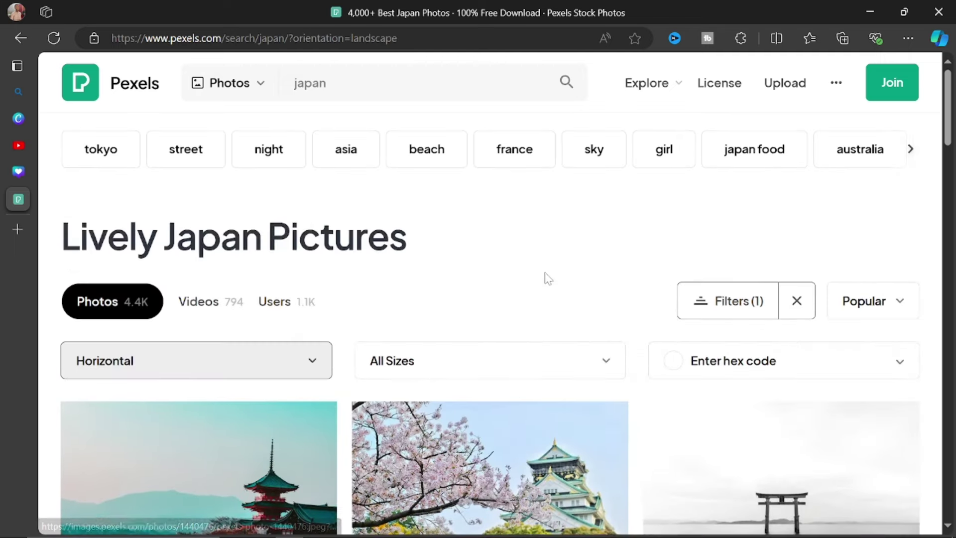
left_click(427, 353)
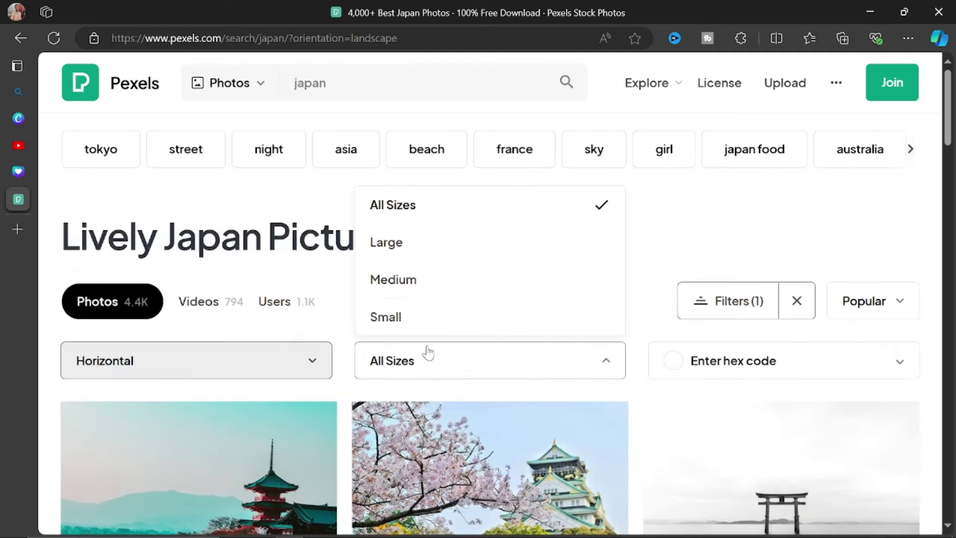
left_click(414, 252)
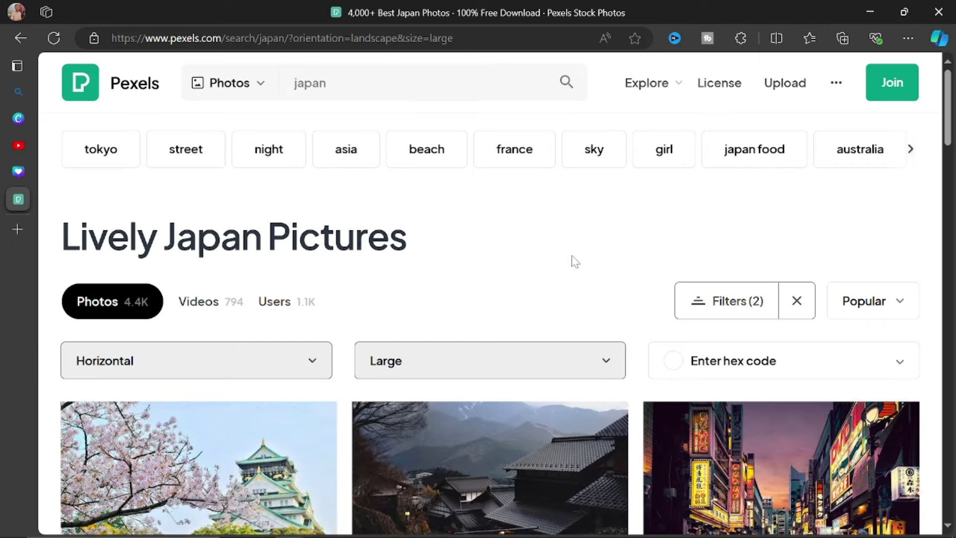
Browse the horizontal Japan photos, then go back to remove the Large size filter
scroll(573, 254, "down", 5)
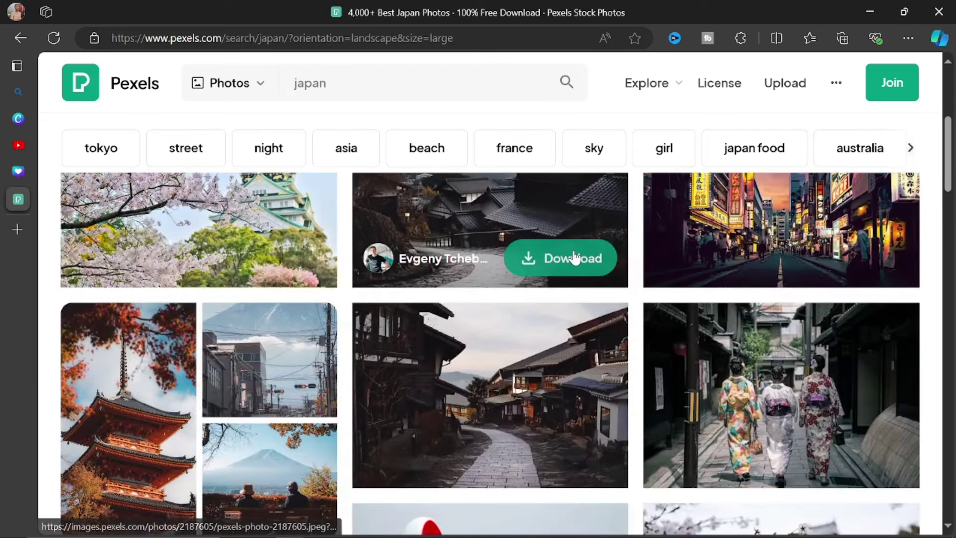
scroll(573, 253, "down", 2)
scroll(574, 262, "down", 5)
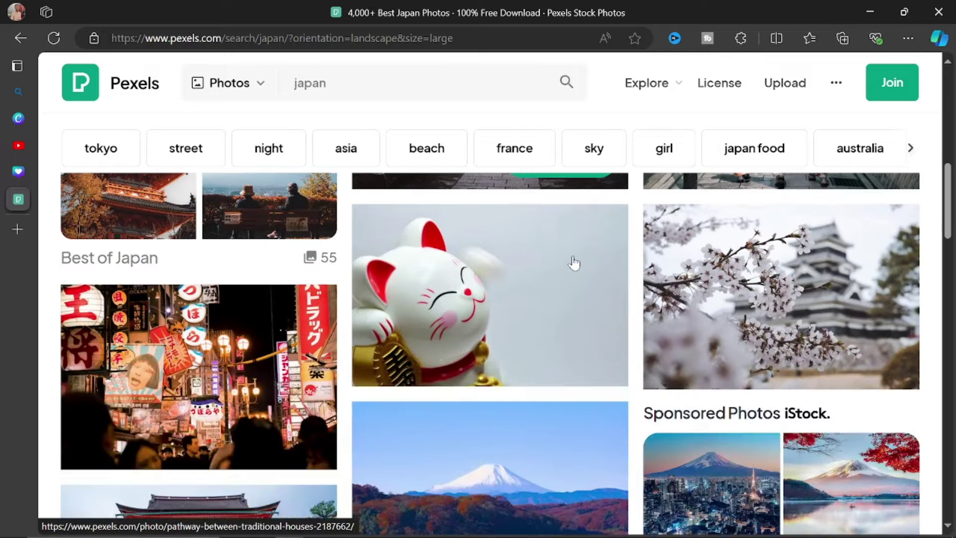
scroll(576, 265, "down", 5)
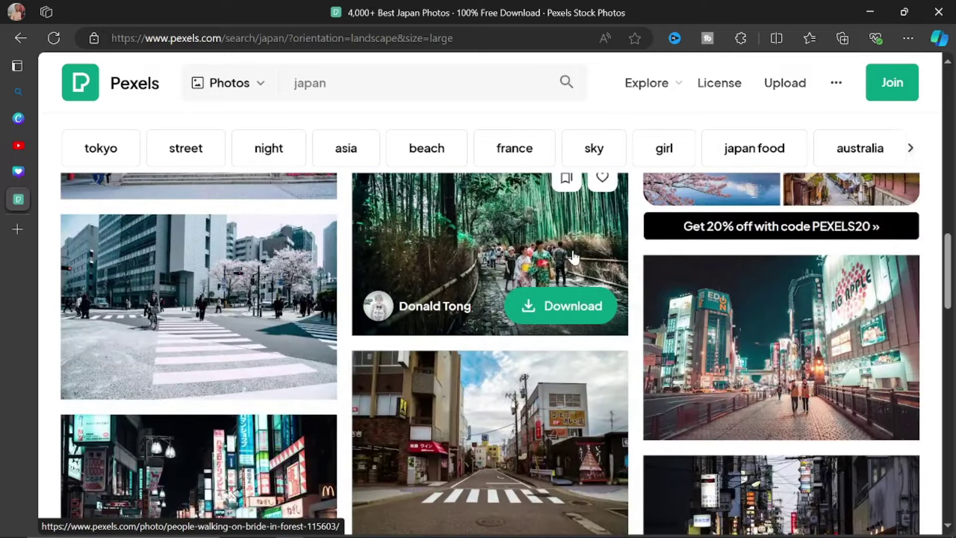
scroll(551, 279, "down", 1)
scroll(553, 282, "down", 1)
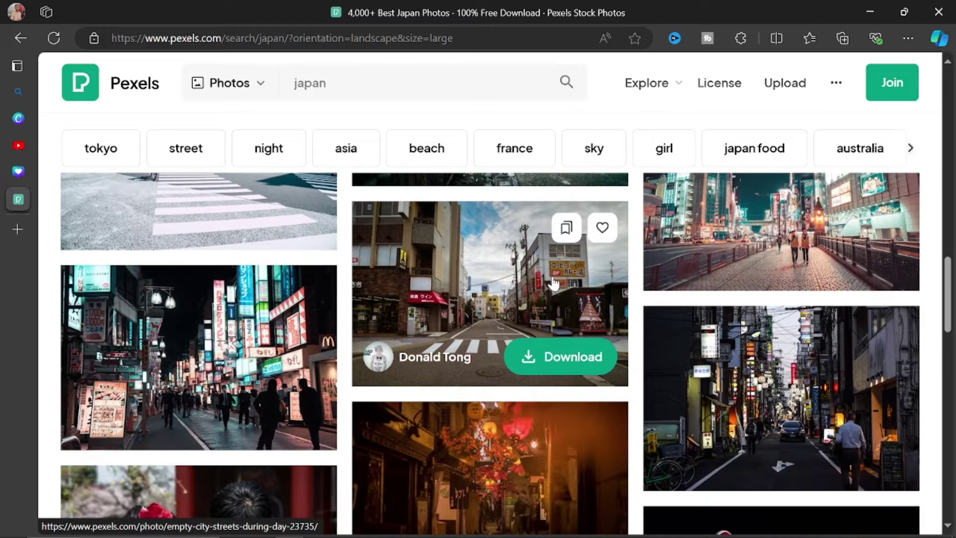
scroll(545, 299, "down", 4)
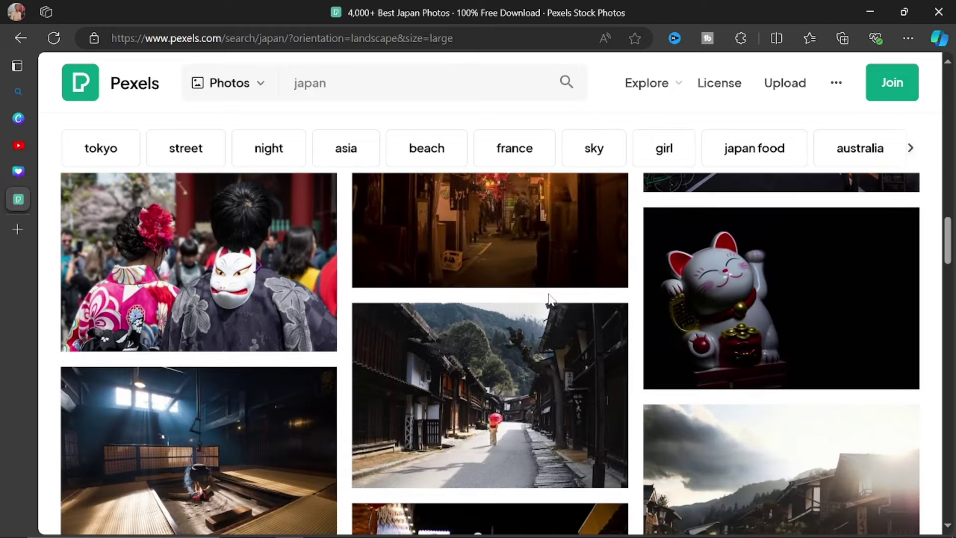
scroll(549, 299, "down", 5)
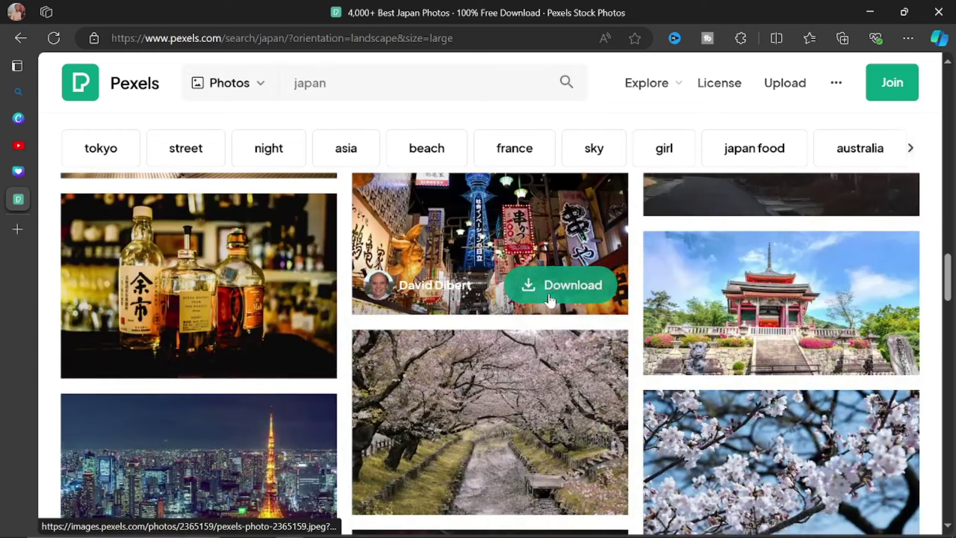
scroll(549, 298, "down", 5)
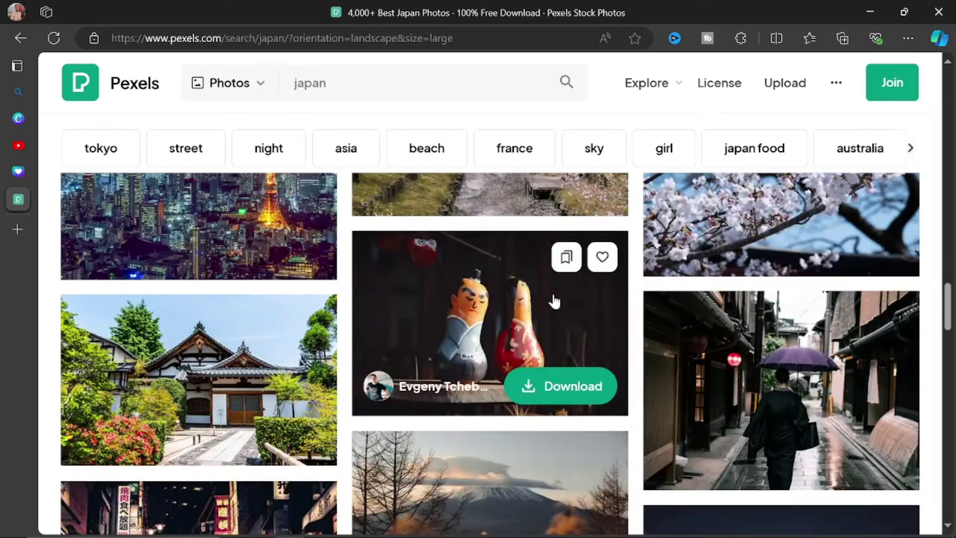
scroll(551, 300, "up", 3)
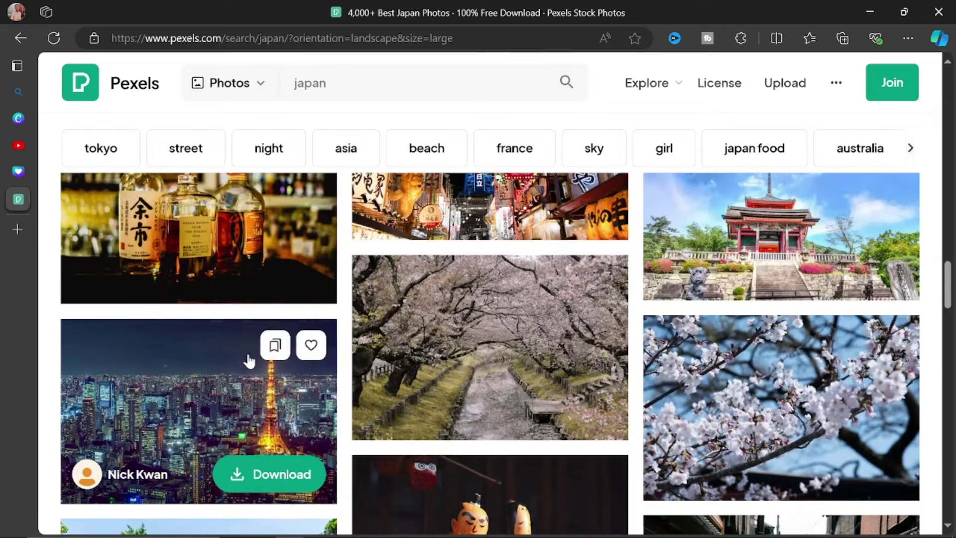
scroll(220, 406, "down", 6)
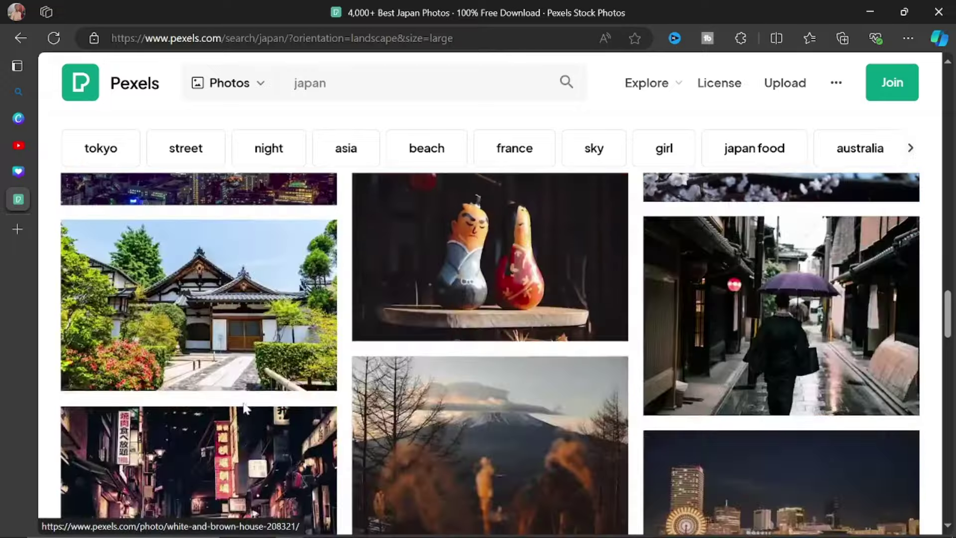
scroll(374, 406, "down", 6)
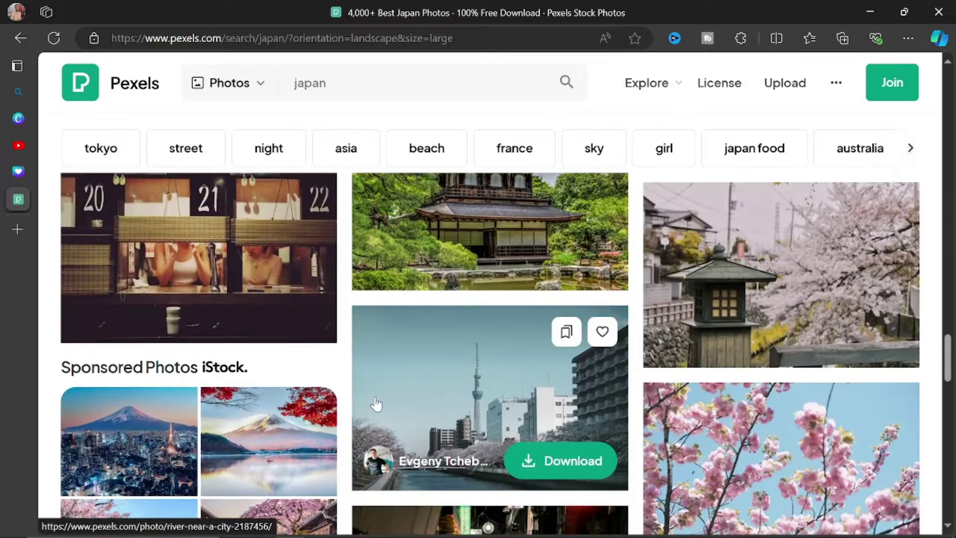
scroll(368, 392, "down", 2)
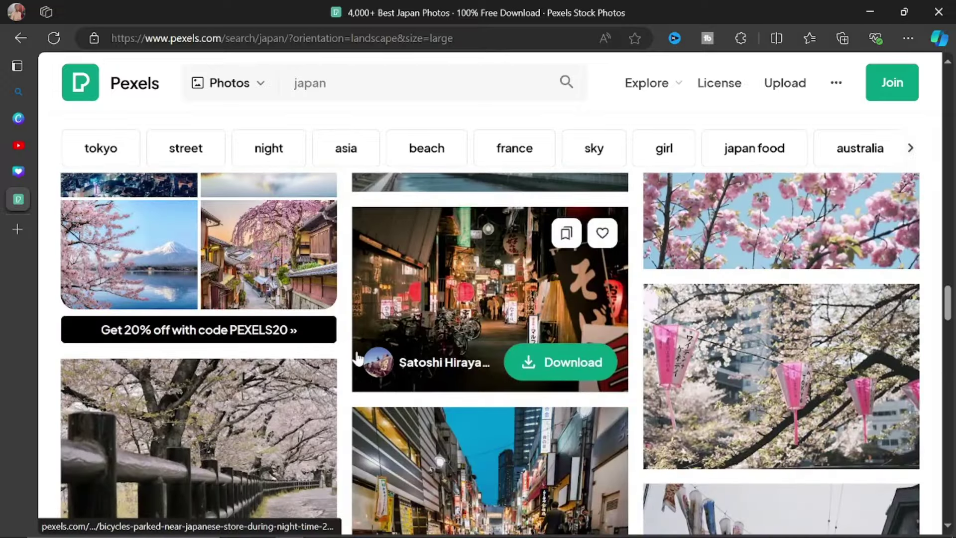
scroll(358, 357, "down", 4)
scroll(358, 359, "down", 8)
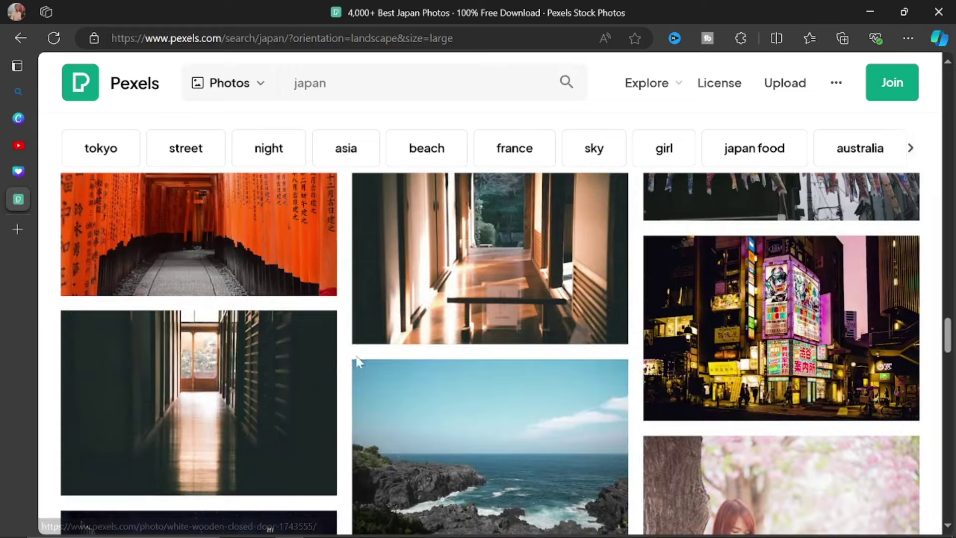
scroll(354, 347, "down", 1)
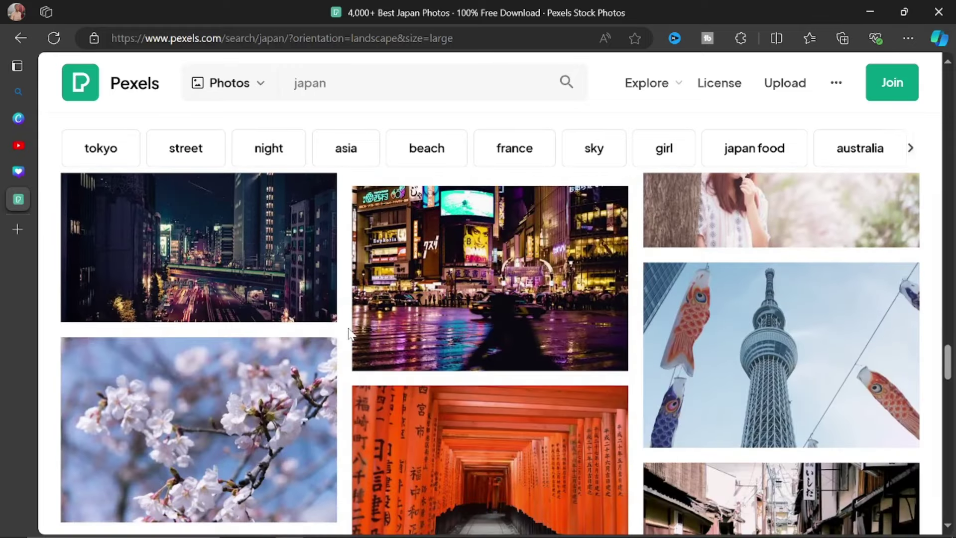
scroll(349, 332, "down", 3)
scroll(348, 333, "up", 1)
scroll(349, 330, "down", 2)
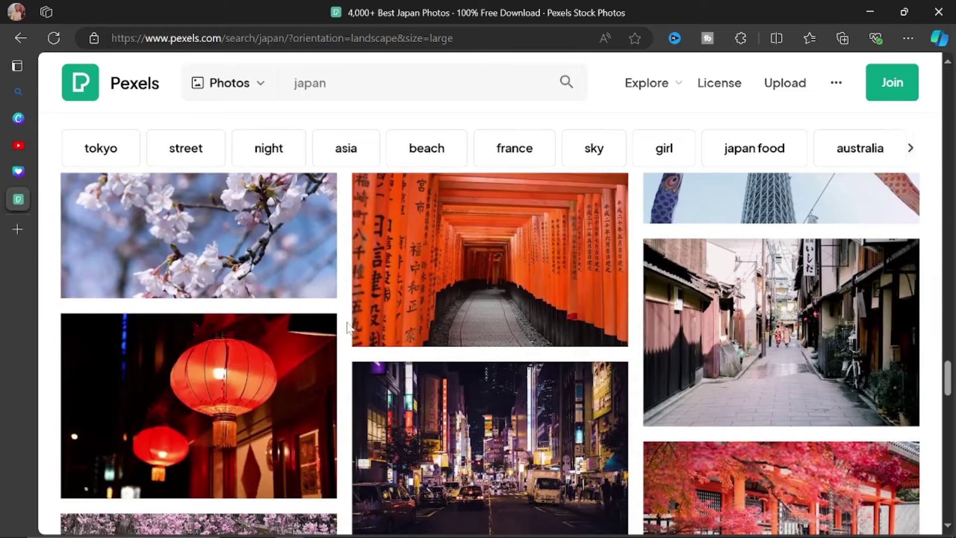
scroll(348, 328, "down", 2)
key("alt+Left")
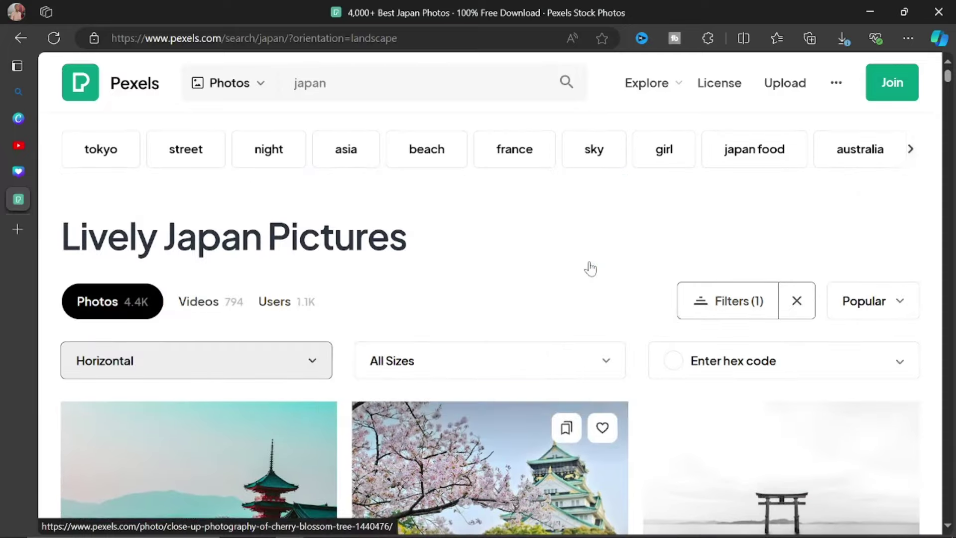
scroll(591, 267, "down", 2)
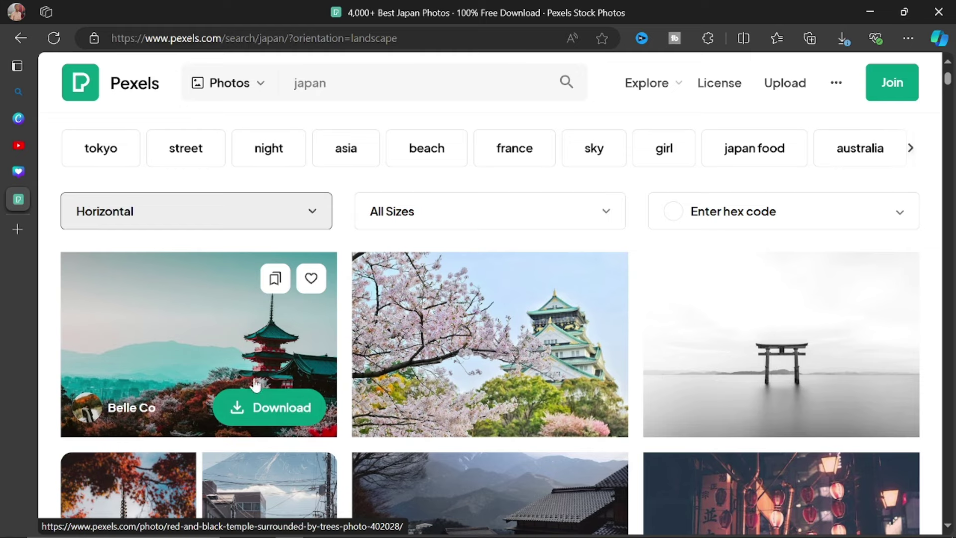
Download the red pagoda photo as Japan.jpg into Pictures and return to Canva
left_click(267, 408)
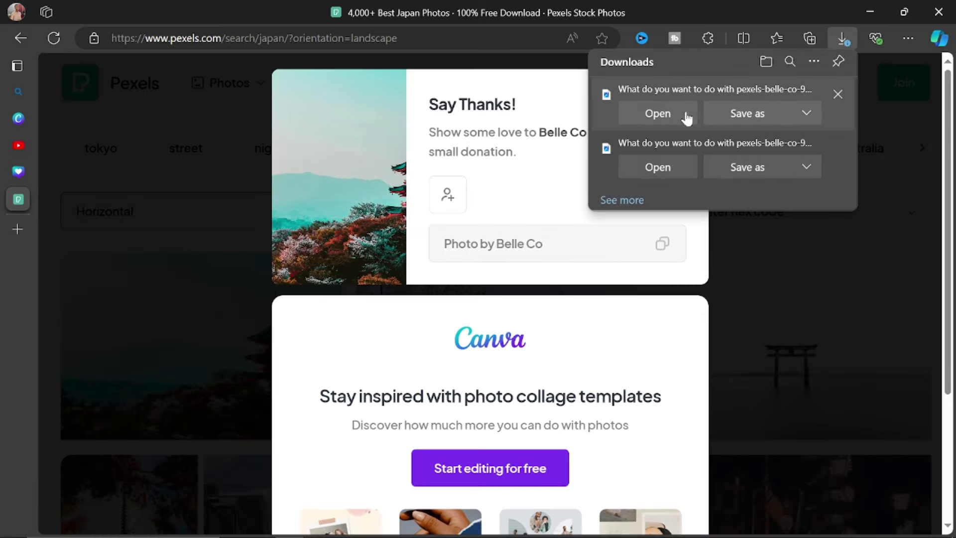
left_click(727, 114)
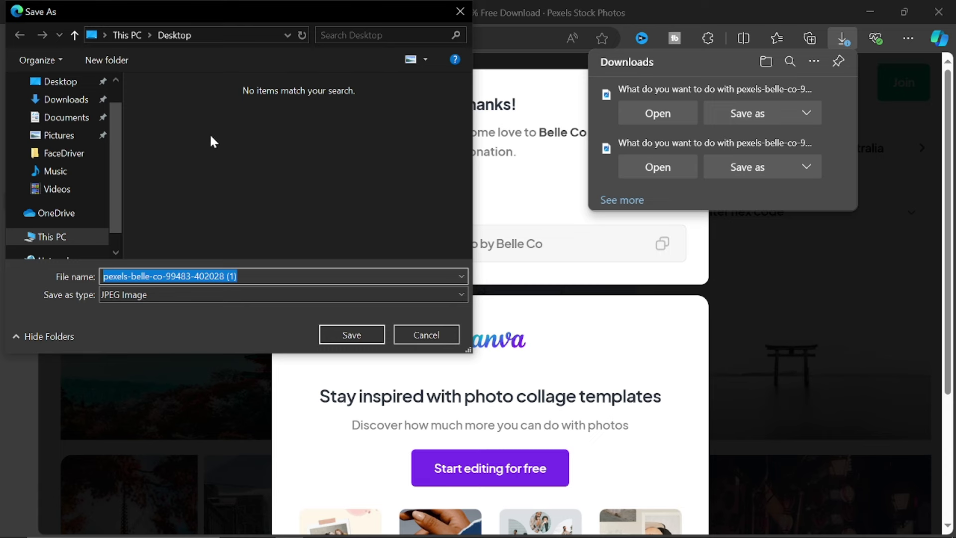
left_click(57, 137)
left_click(169, 275)
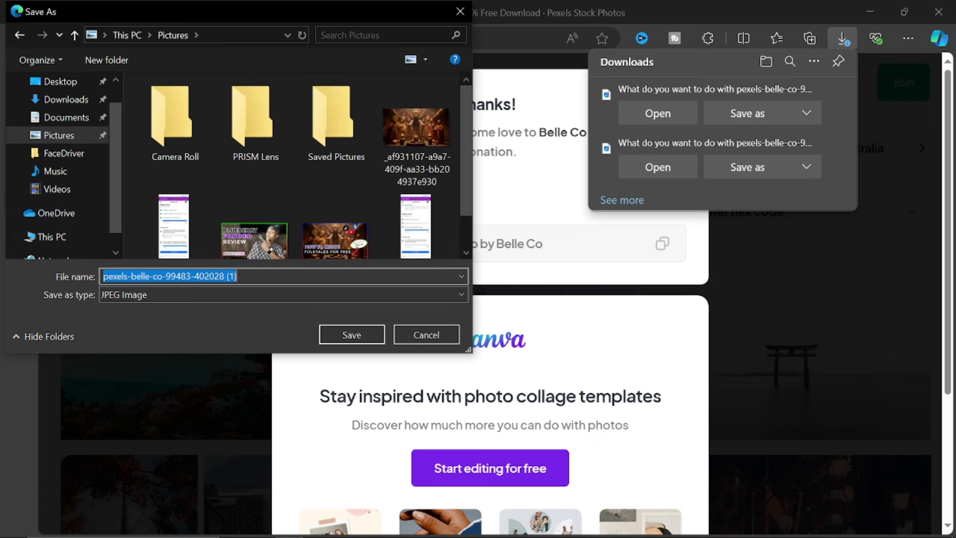
type("Jap")
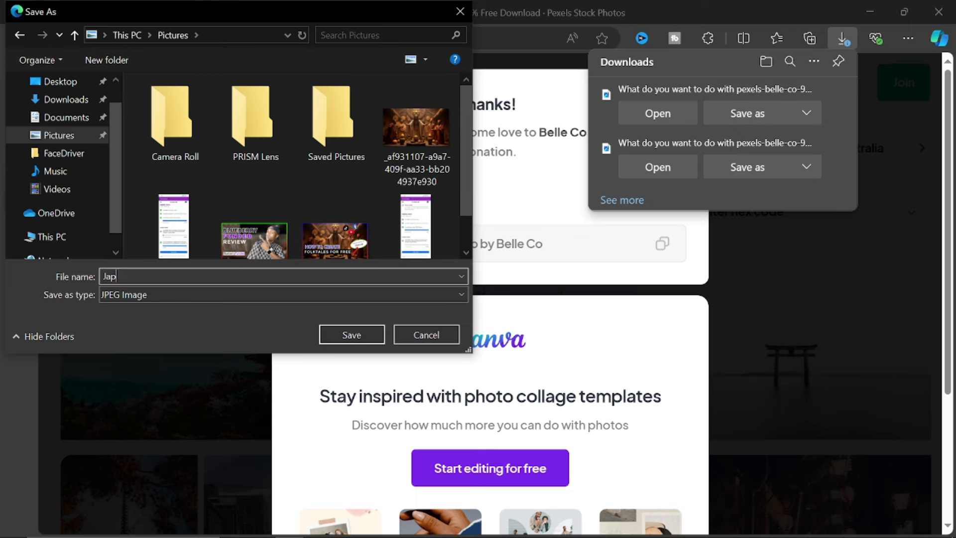
type("an")
key("Return")
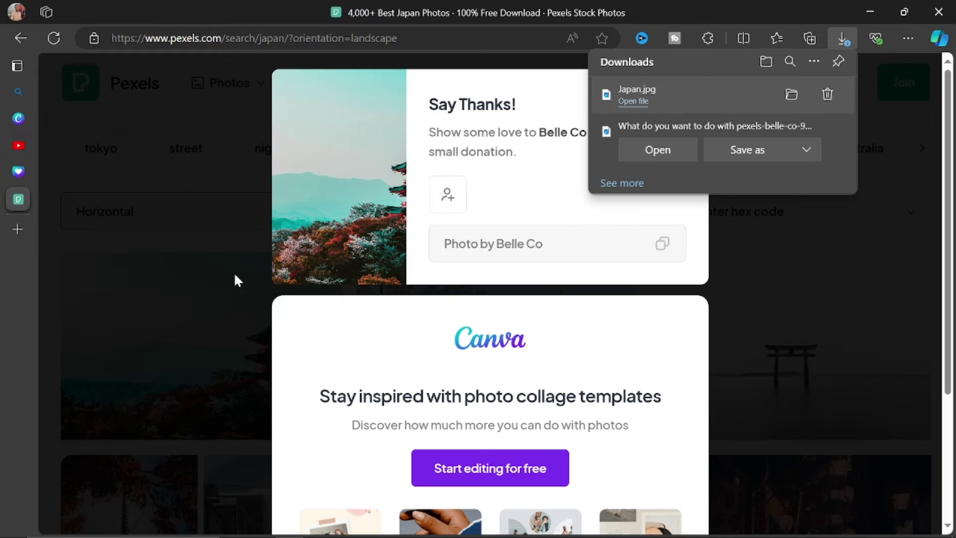
left_click(11, 171)
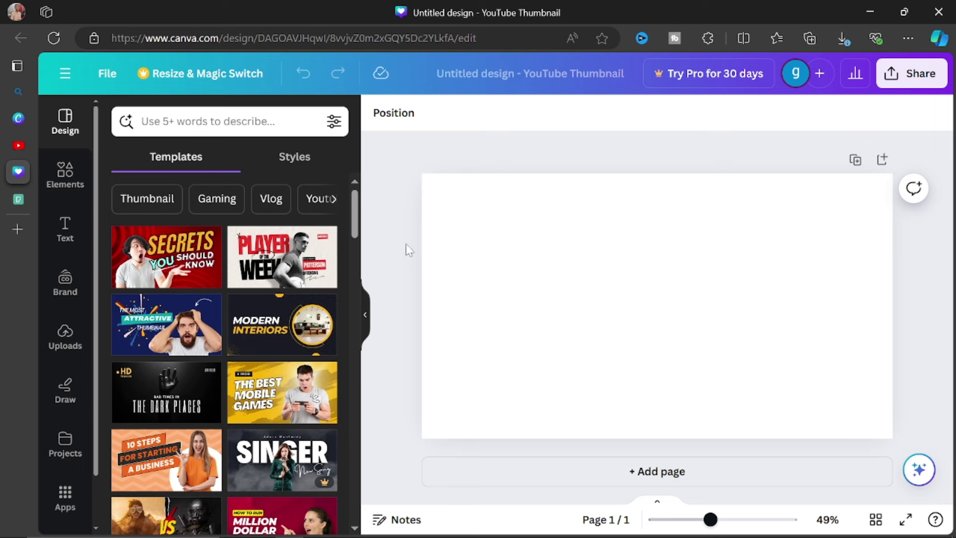
Upload the Japan pagoda photo from Pictures into Canva's Uploads
scroll(67, 349, "down", 1)
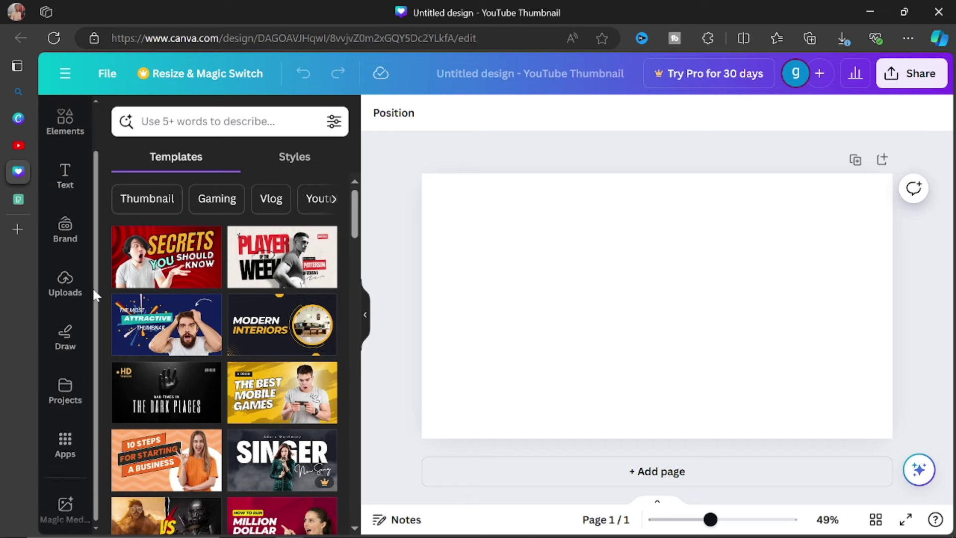
scroll(63, 348, "up", 1)
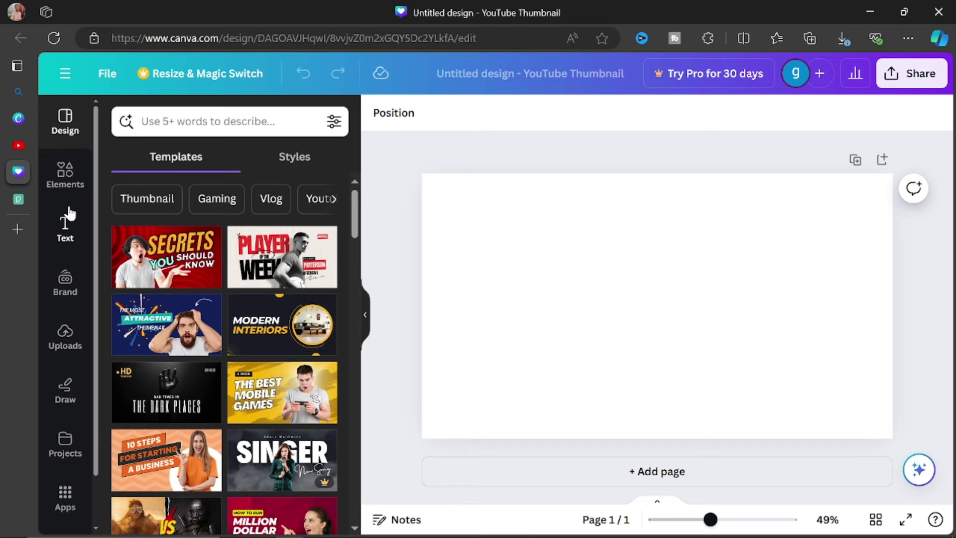
scroll(70, 220, "down", 1)
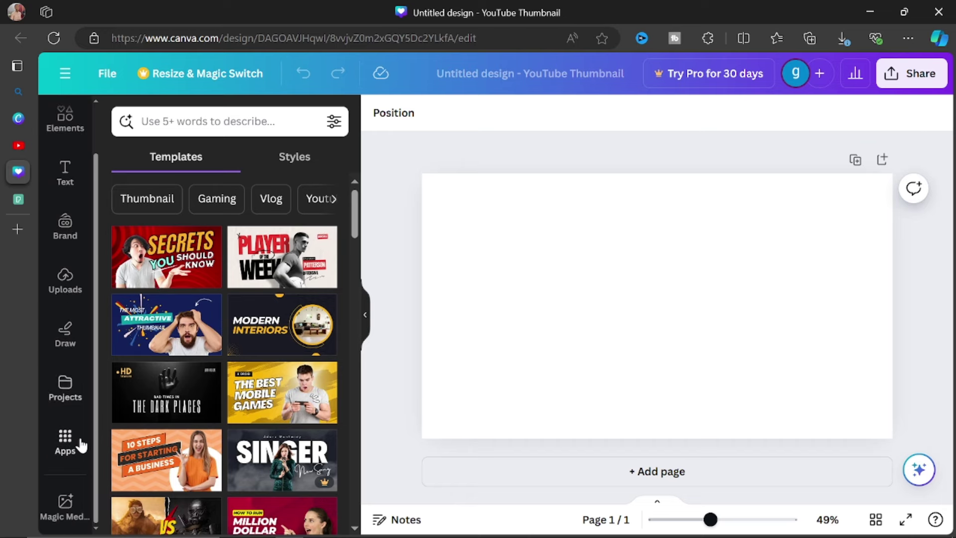
left_click(65, 281)
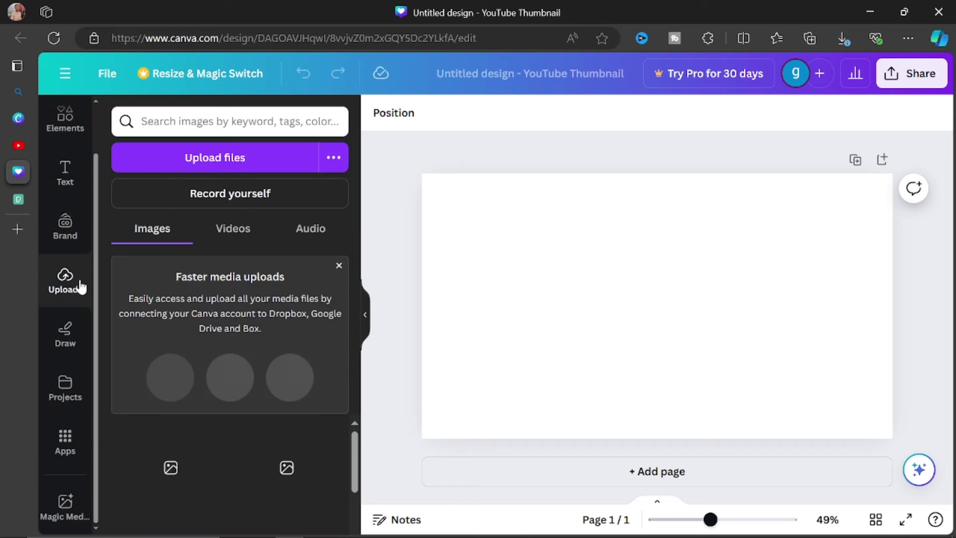
left_click(207, 160)
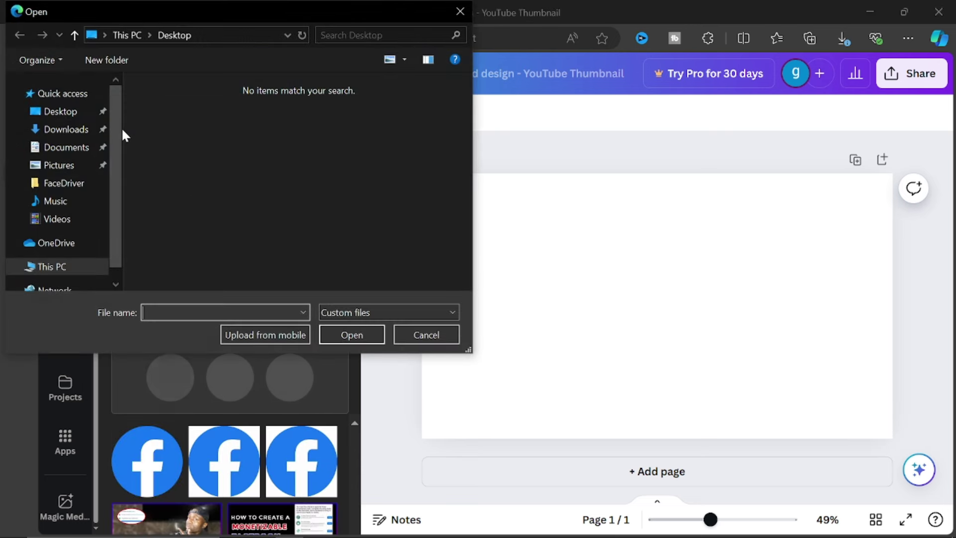
left_click(63, 167)
scroll(256, 190, "down", 3)
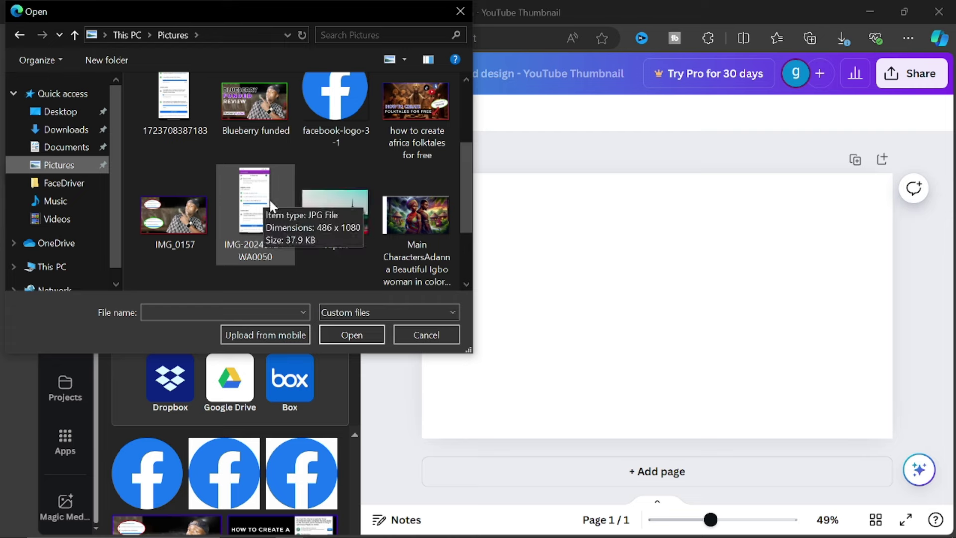
left_click(328, 222)
left_click(353, 335)
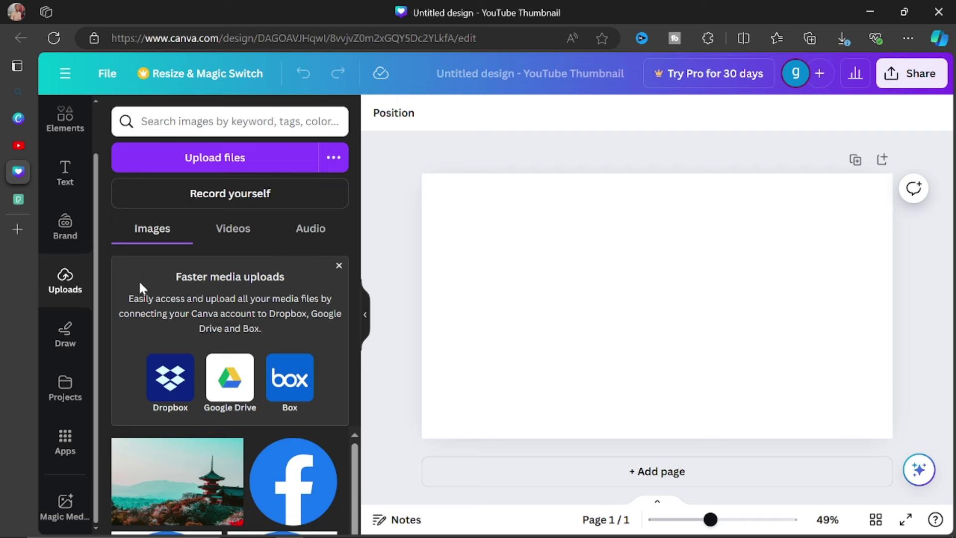
Add the pagoda upload to the page and set it as the background image
left_click(339, 265)
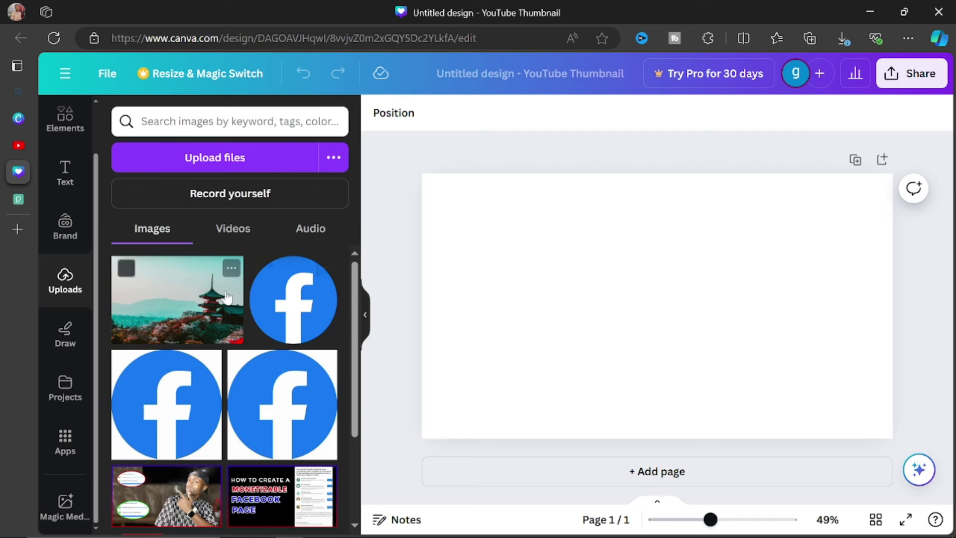
mouse_move(175, 312)
left_click(173, 313)
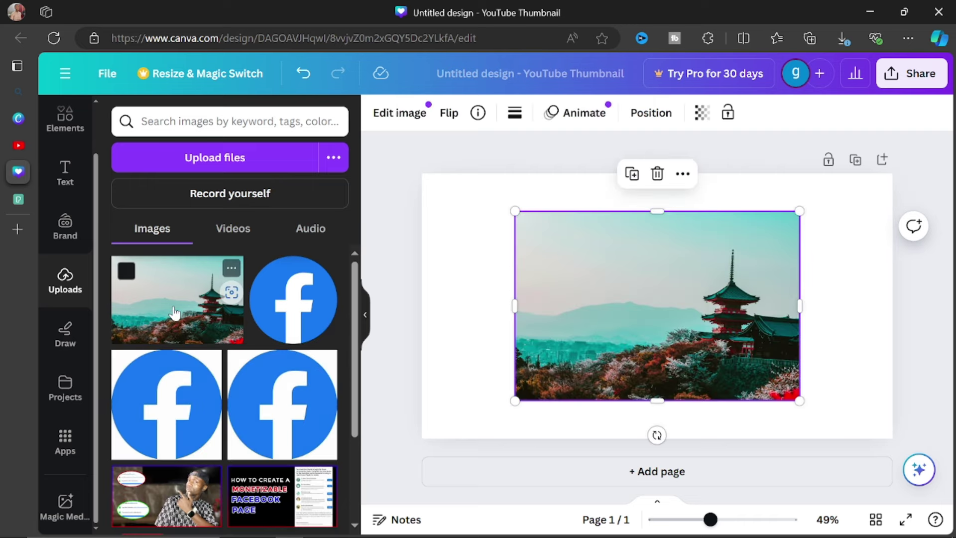
left_click(683, 174)
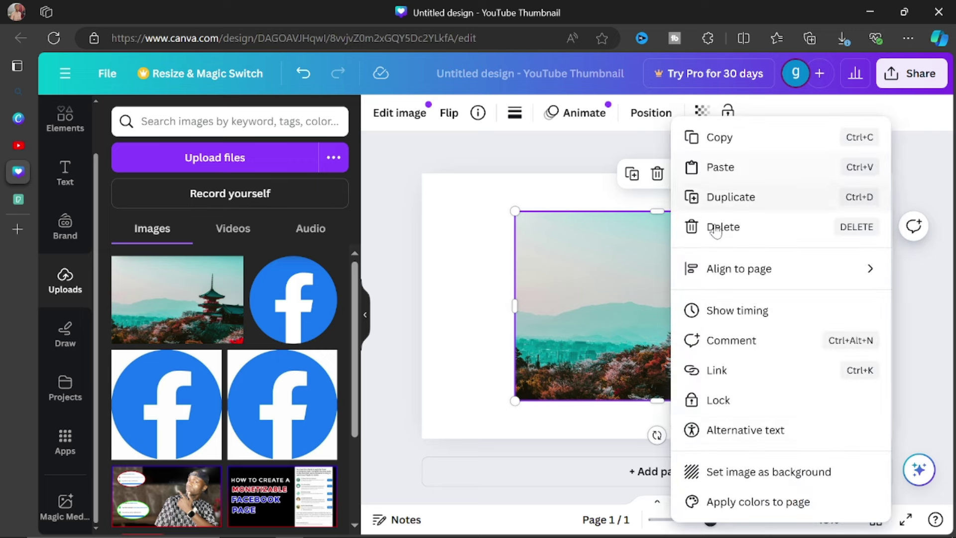
left_click(758, 469)
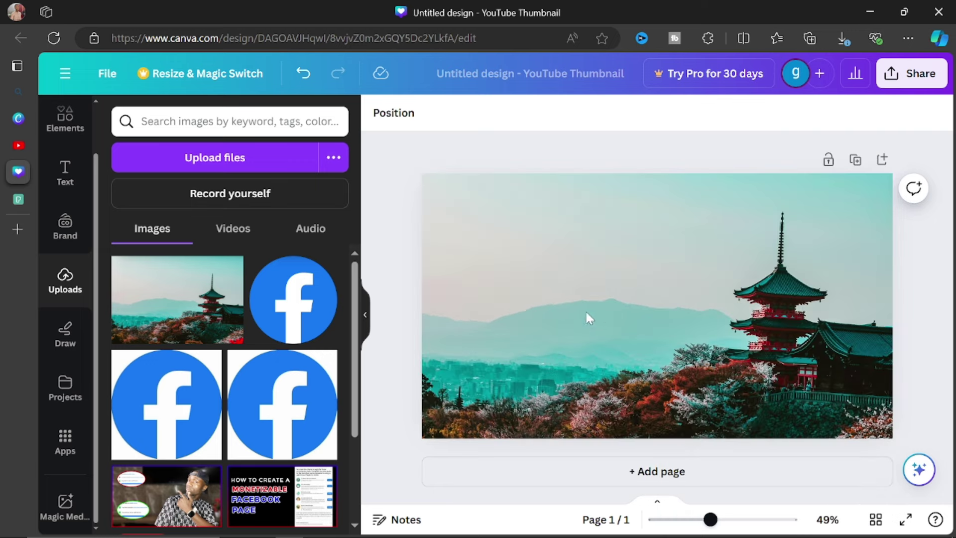
left_click(485, 271)
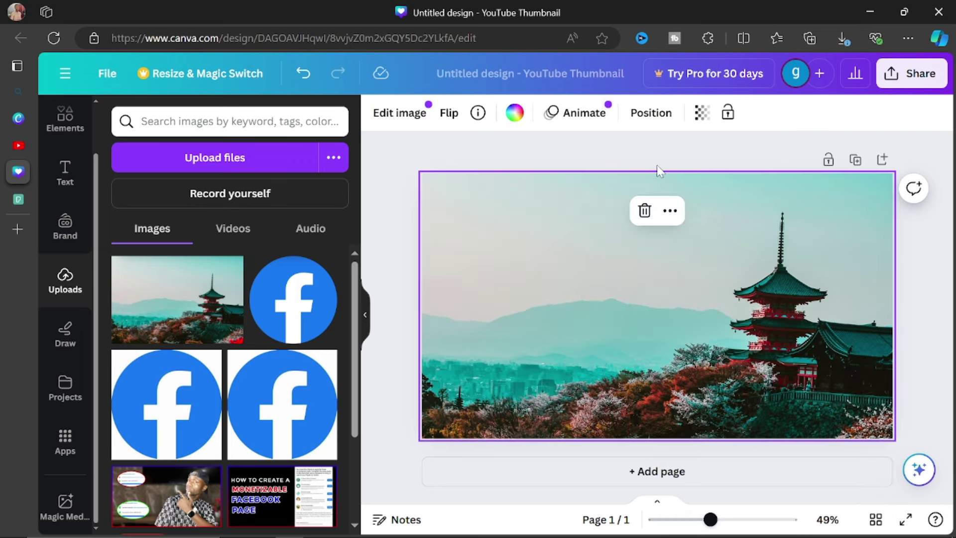
left_click(303, 73)
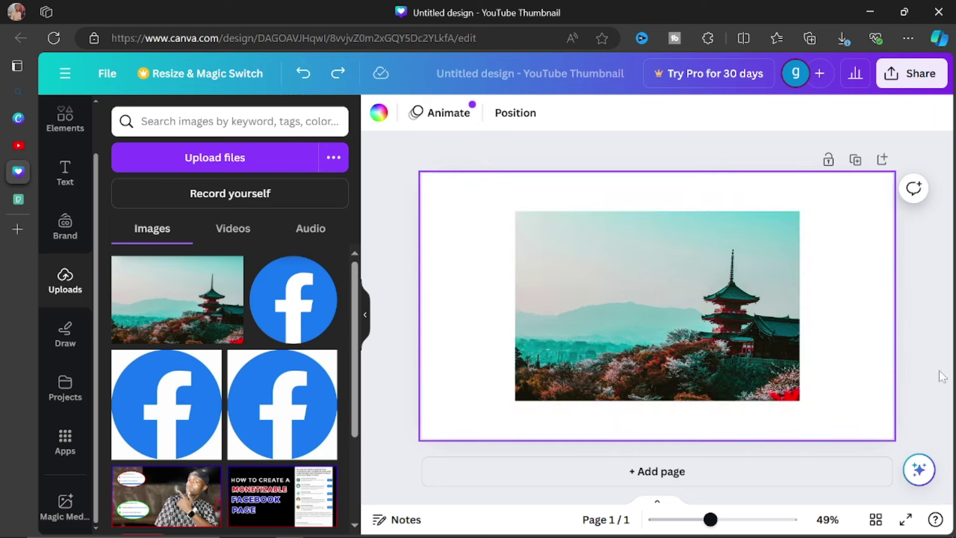
left_click(687, 309)
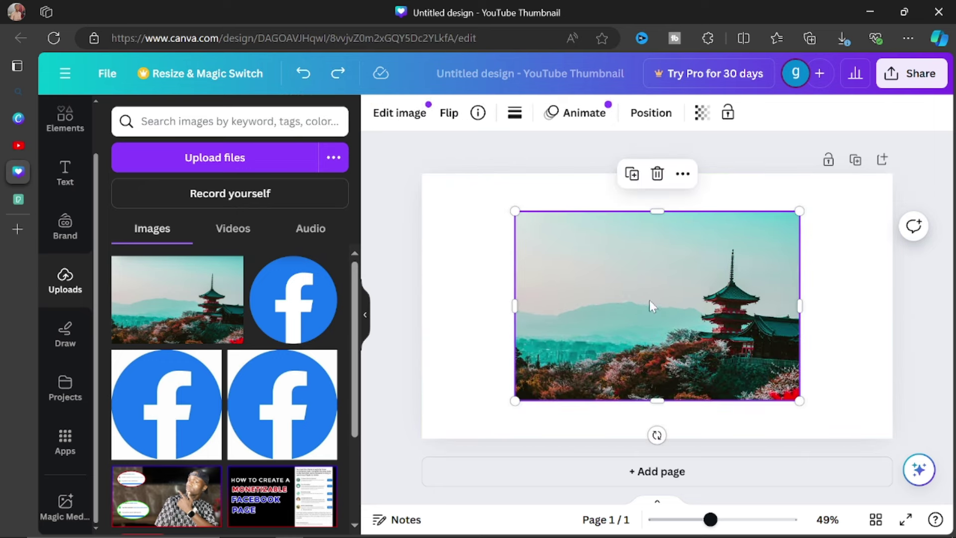
left_click(682, 173)
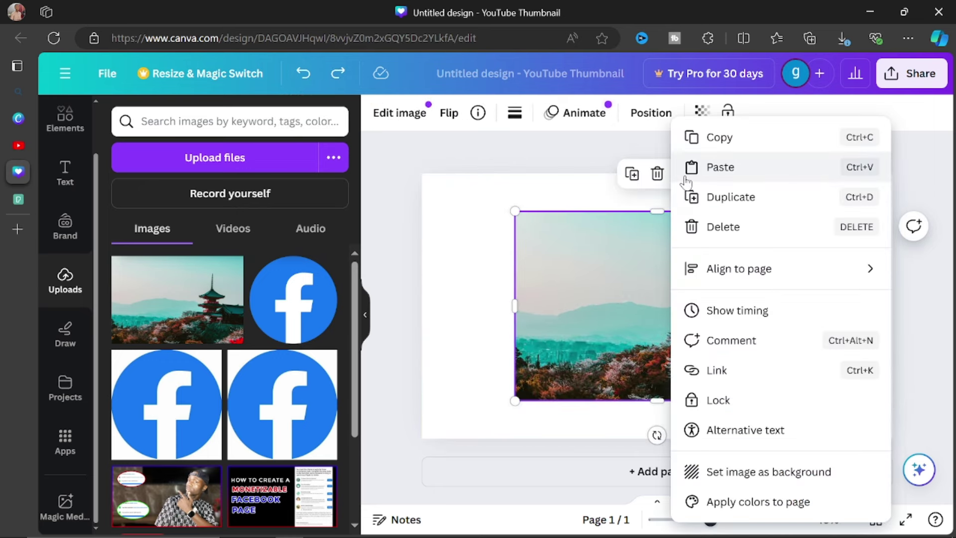
left_click(780, 473)
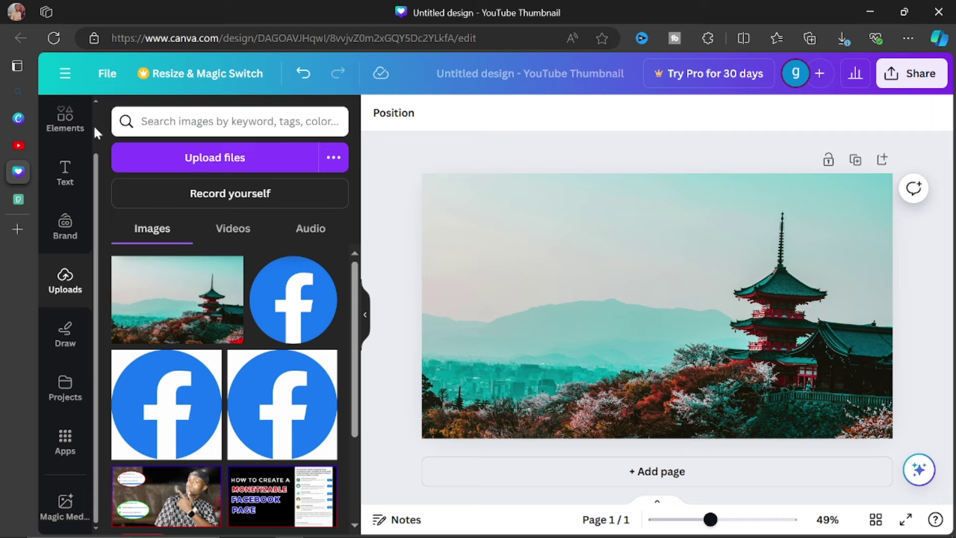
Leave 'Top 5 Best Cities to live in Japan' typed, unsearched, in Edge's address bar
left_click(149, 38)
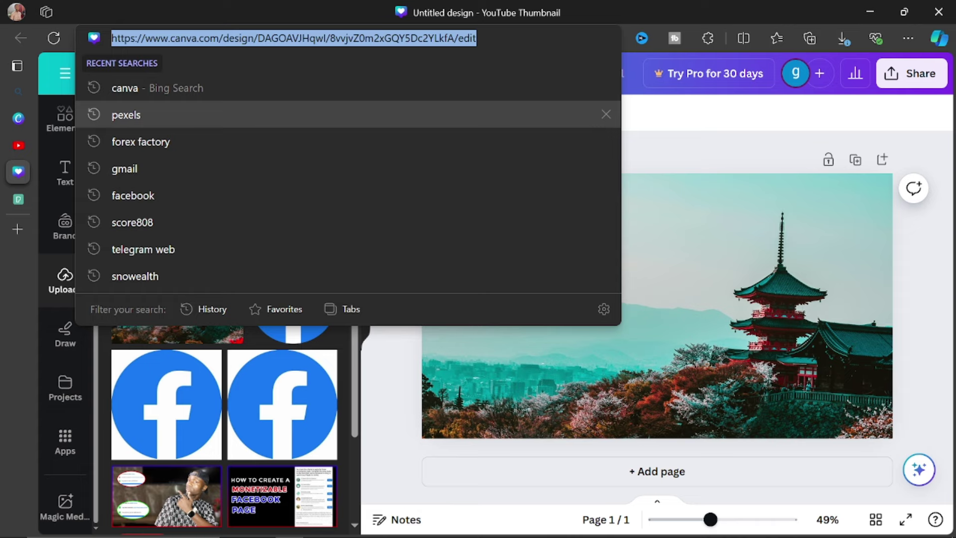
type("be")
key("BackSpace")
key("BackSpace")
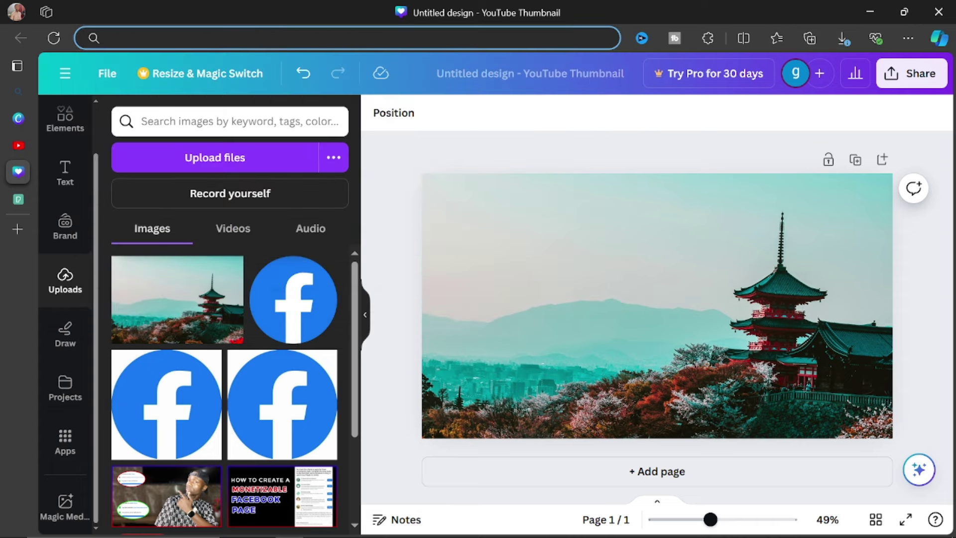
type("Top 5 ")
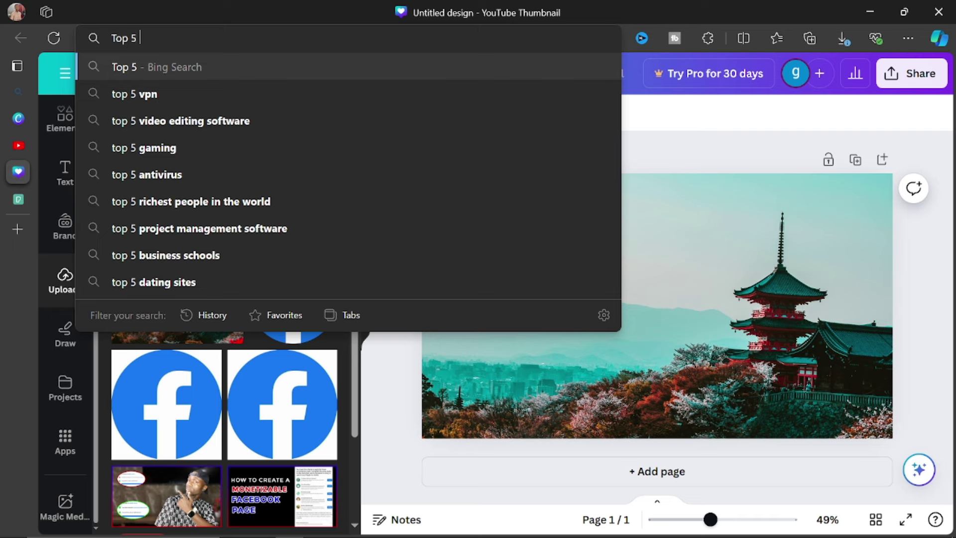
type("Bes")
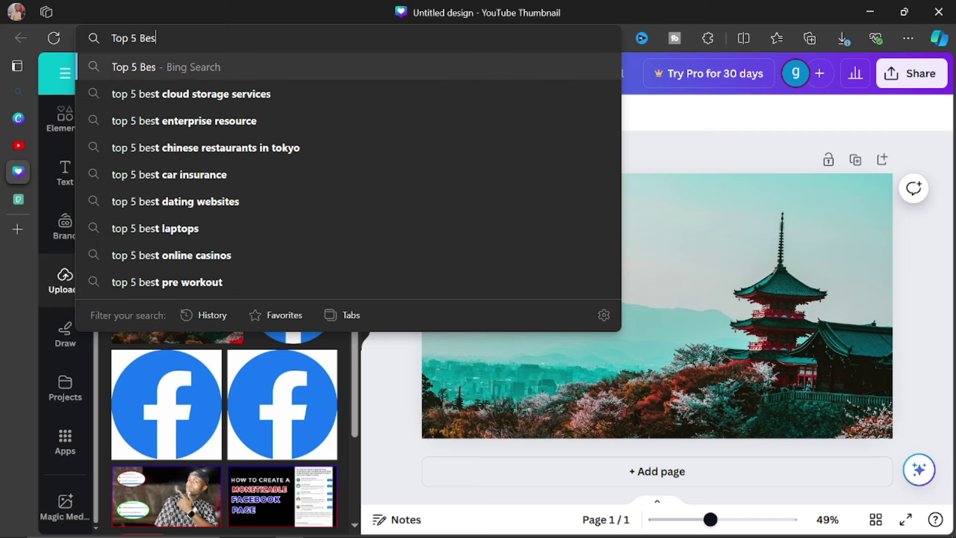
type("t Citi")
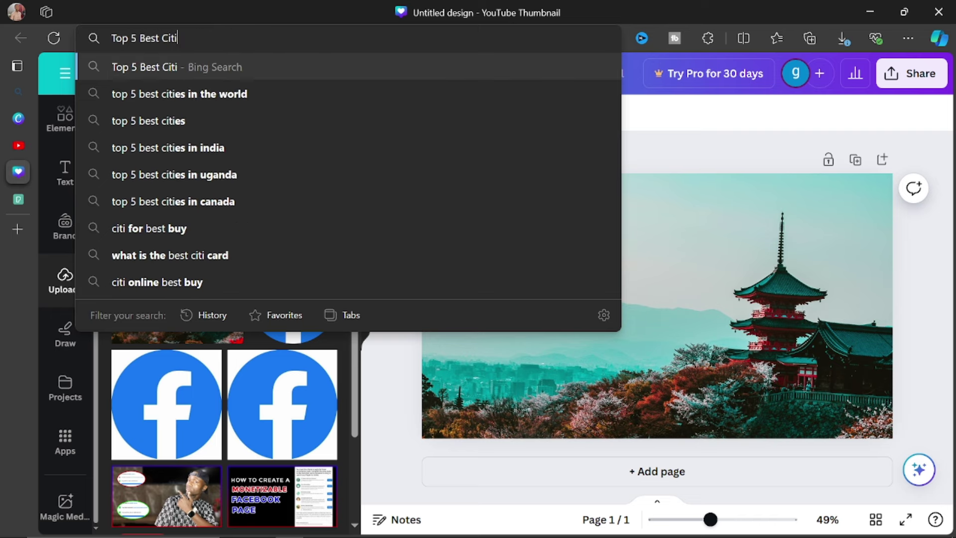
type("es to")
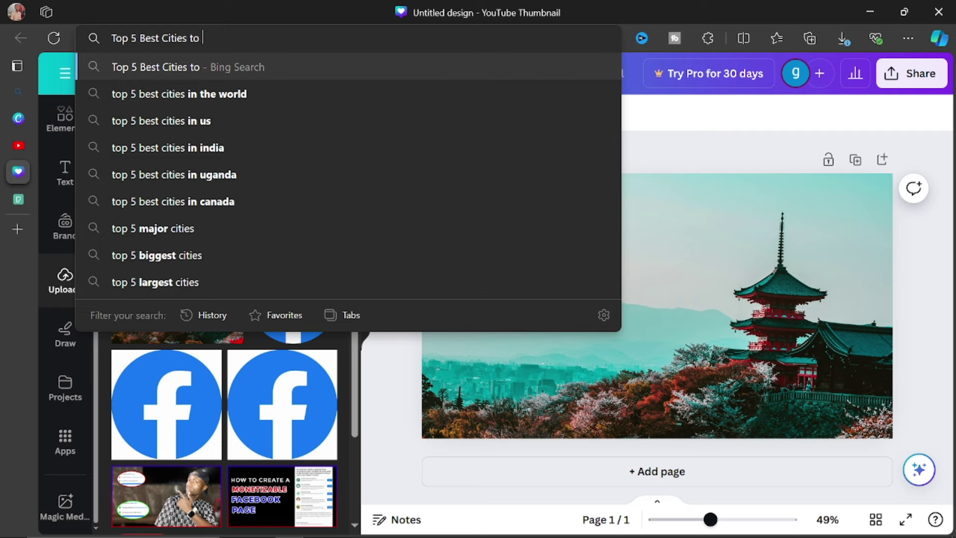
type(" lib")
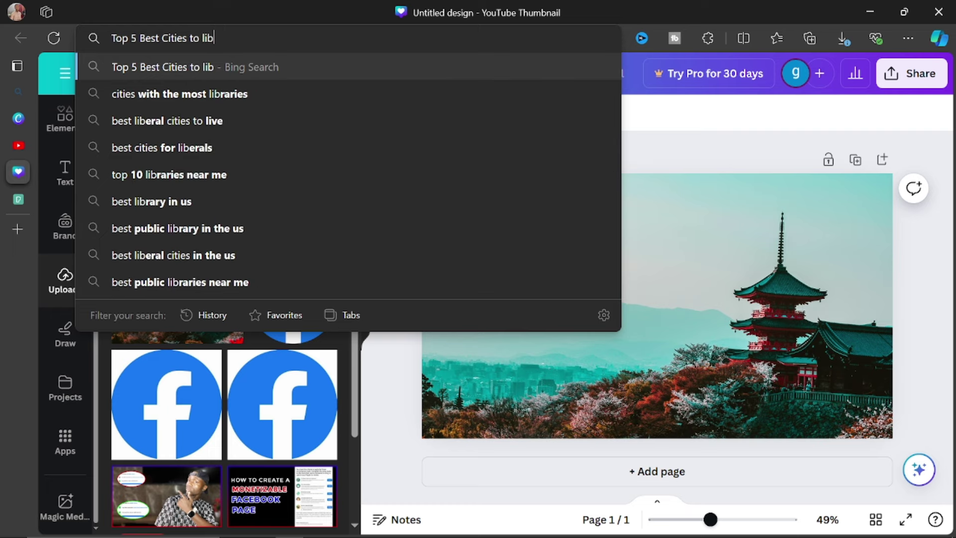
key("BackSpace")
type("ve in")
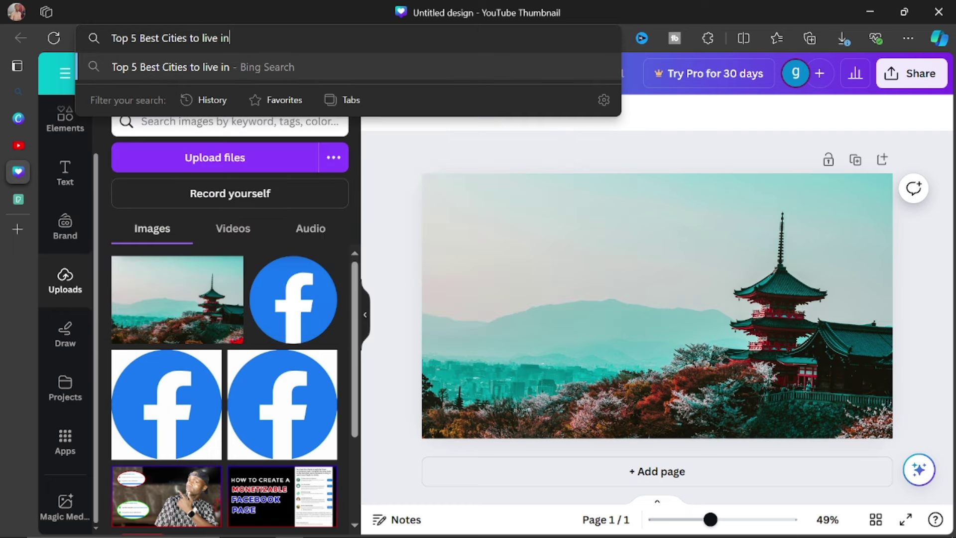
type(" Japan")
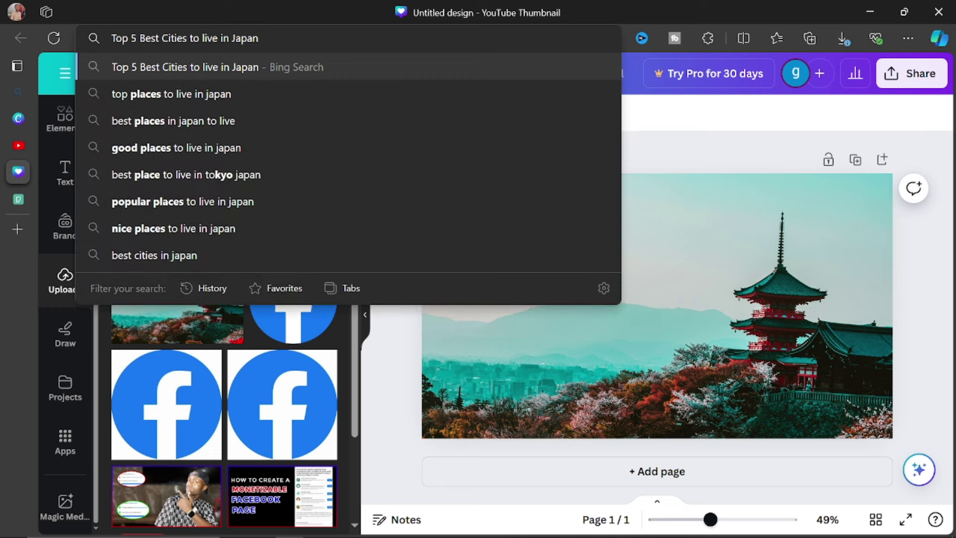
triple_click(151, 38)
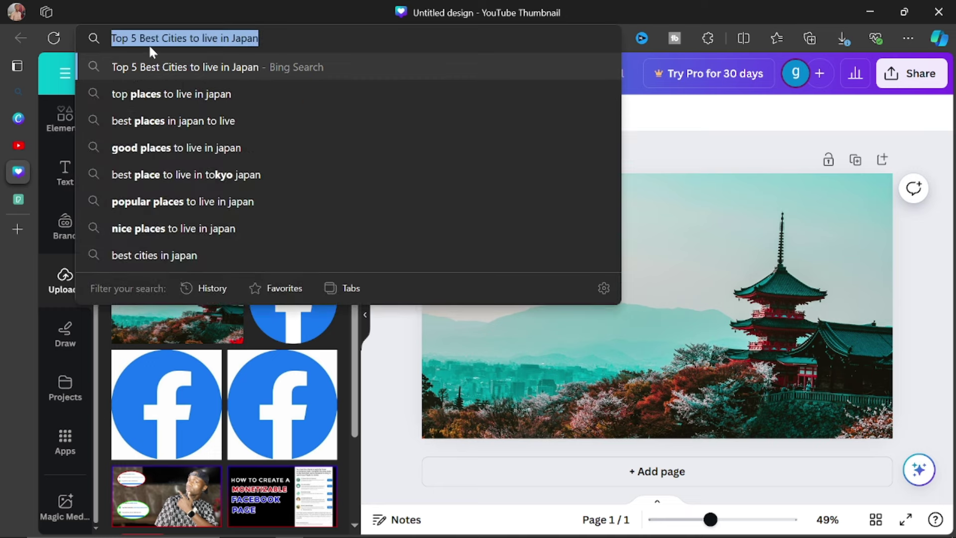
left_click(670, 115)
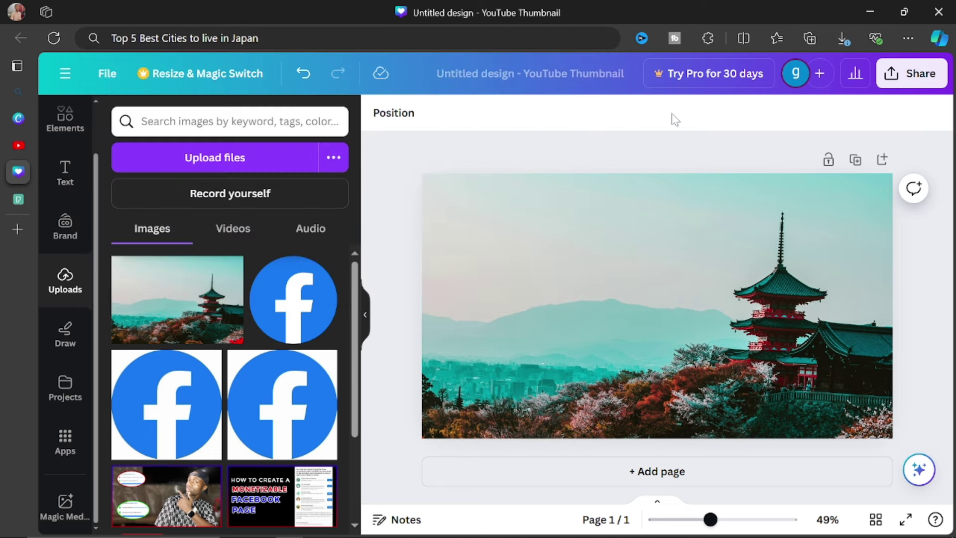
Add a subheading in the photo's upper-left sky reading 'Top 5'
left_click(65, 176)
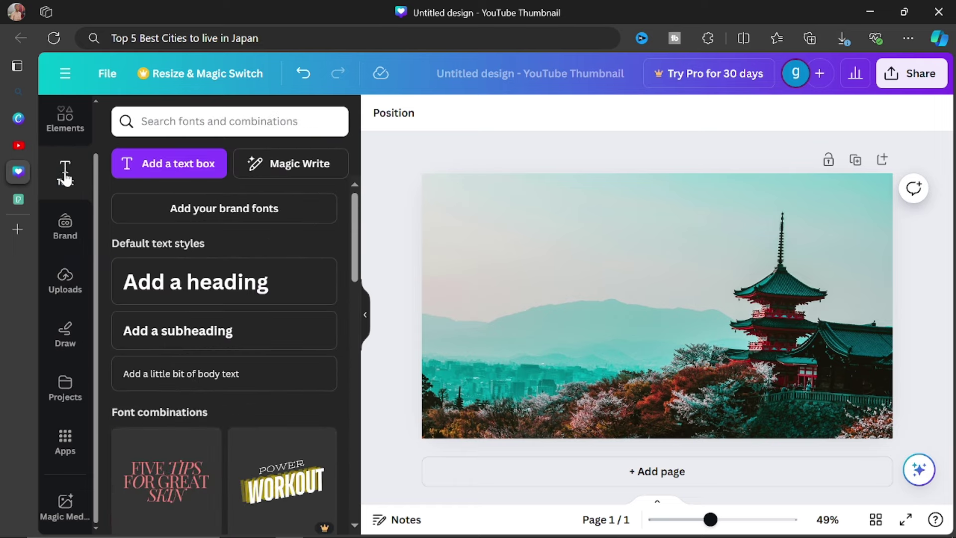
scroll(260, 269, "down", 10)
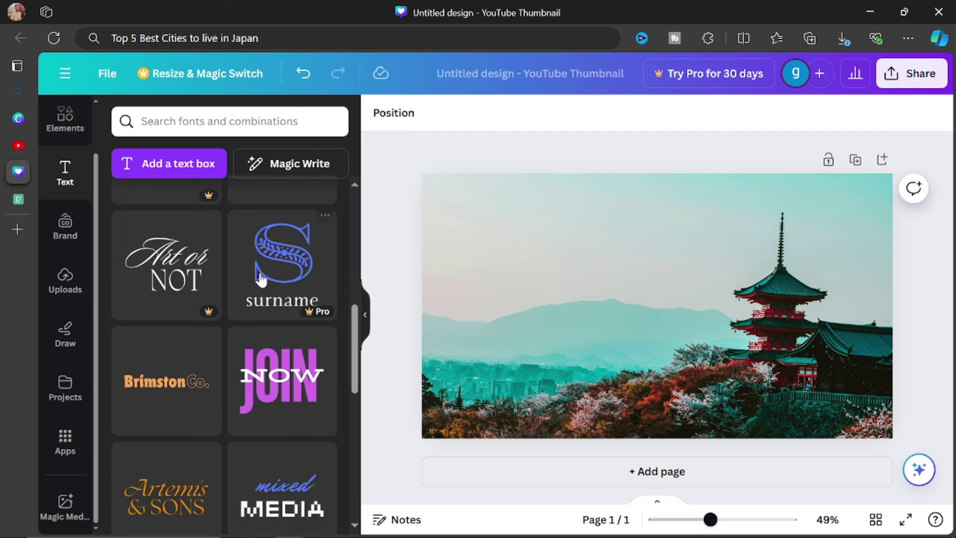
scroll(258, 328, "down", 9)
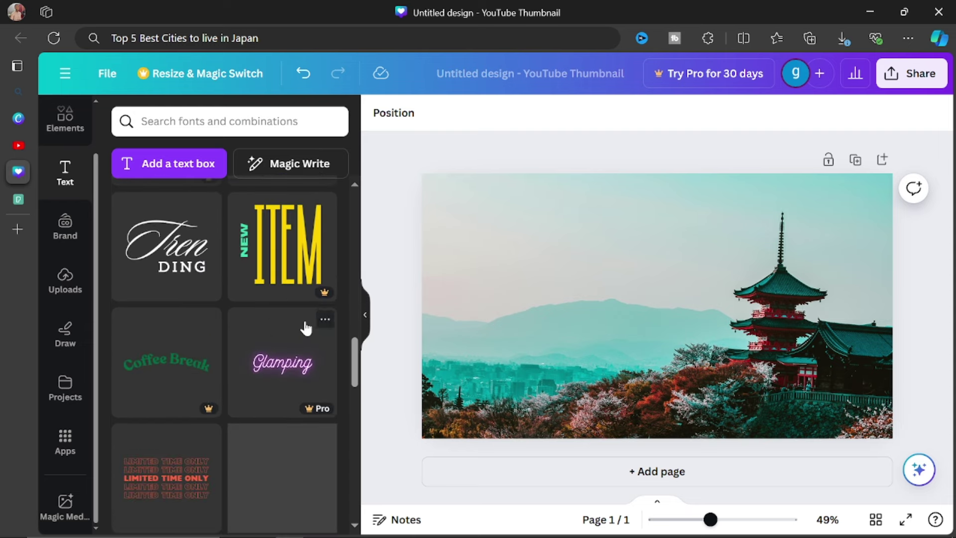
scroll(279, 299, "up", 7)
scroll(271, 277, "up", 10)
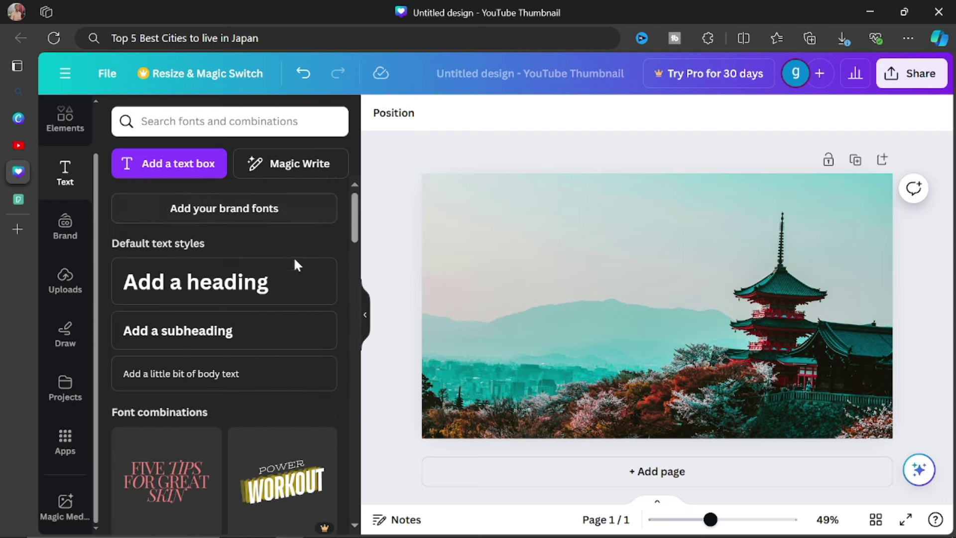
left_click(173, 341)
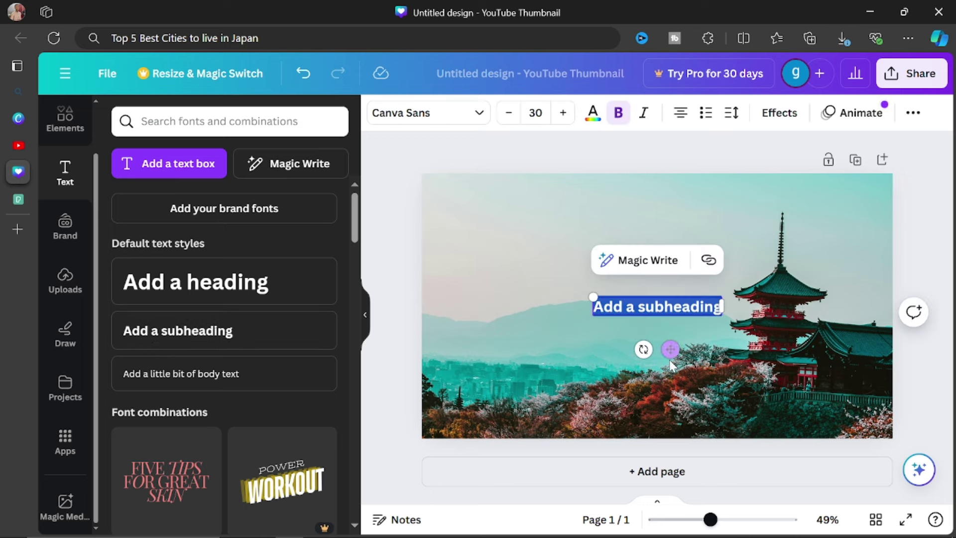
left_click_drag(660, 349, 544, 280)
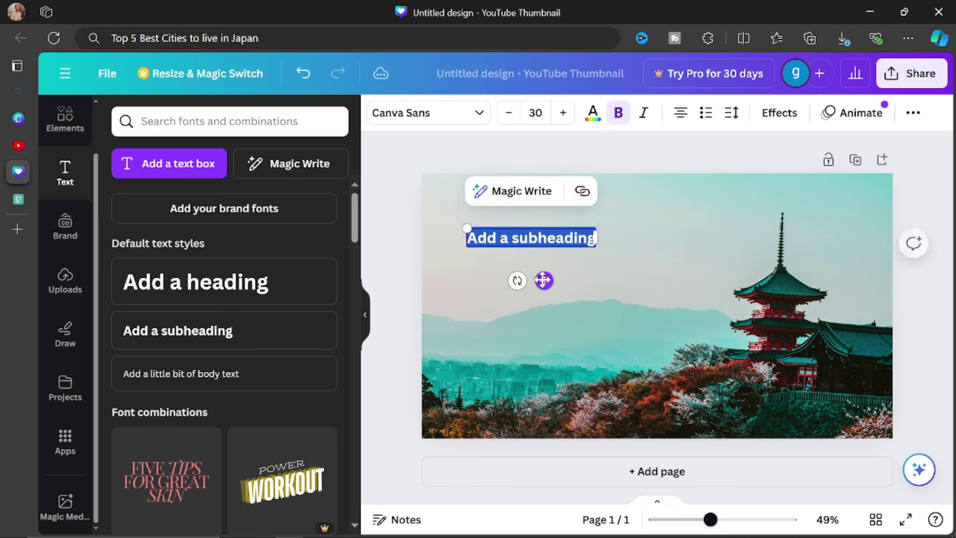
type("T")
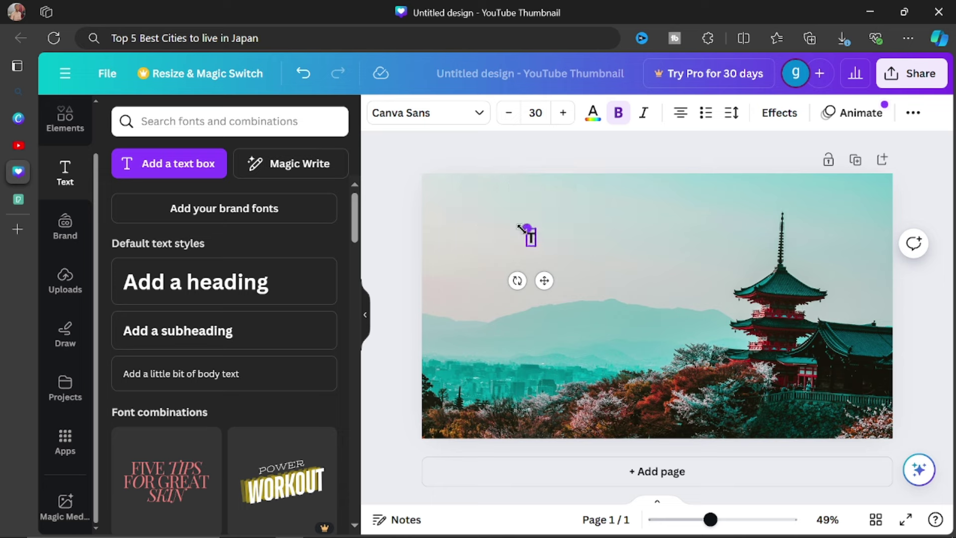
type("op 5")
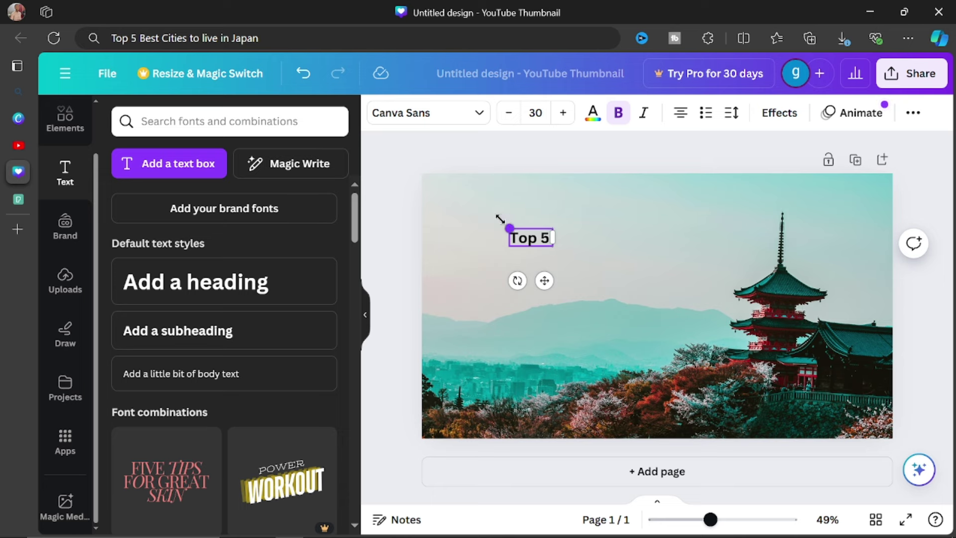
Resize the Top 5 text to about size 49.2 and select it
left_click_drag(507, 226, 455, 207)
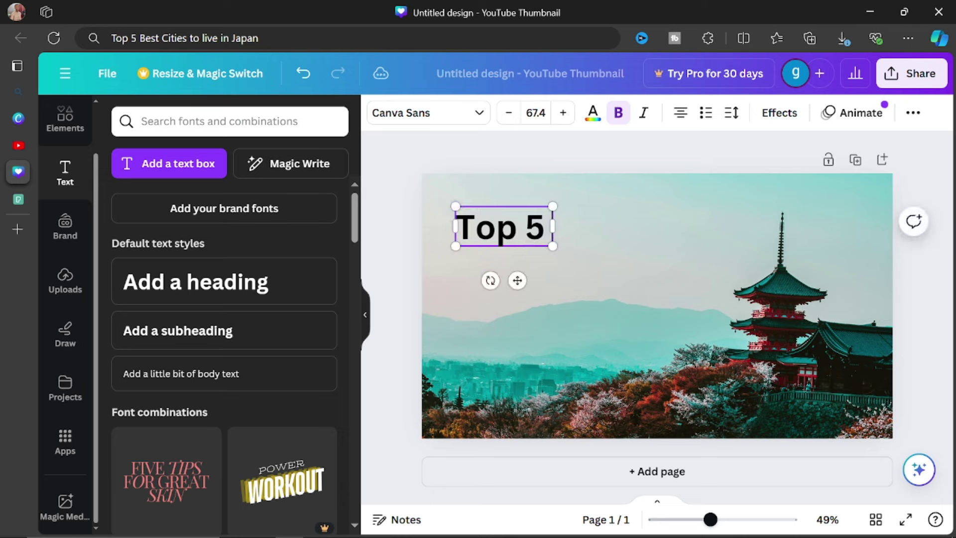
double_click(535, 227)
left_click_drag(553, 205, 526, 217)
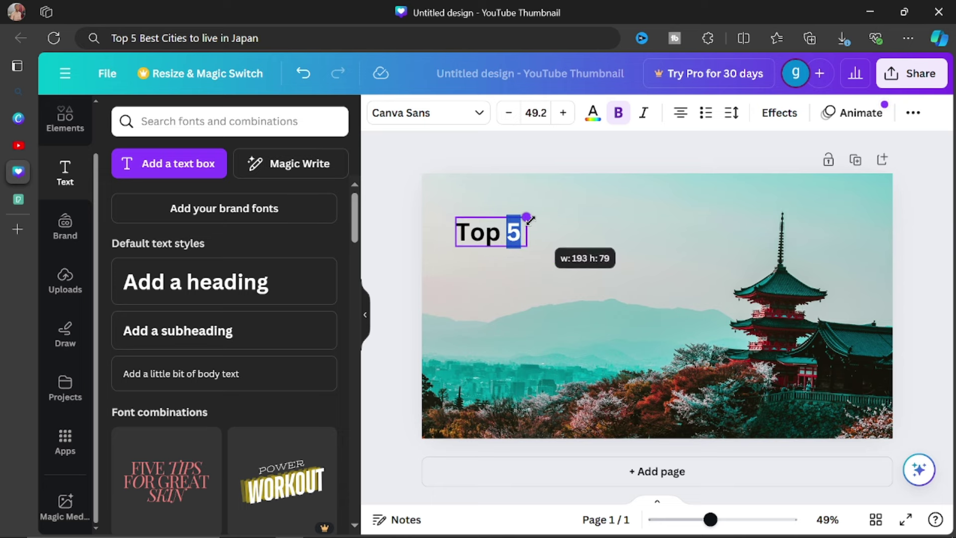
left_click(530, 221)
double_click(490, 232)
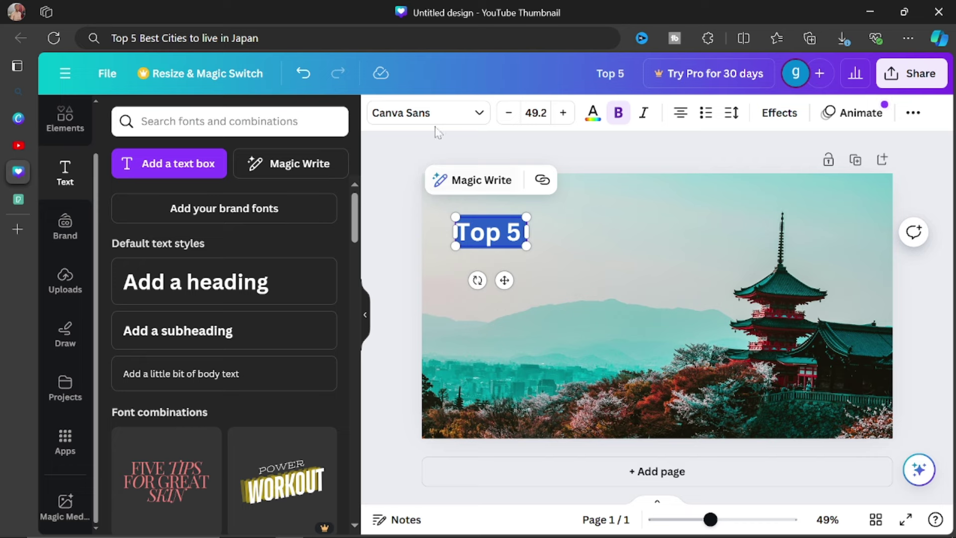
Try several fonts on Top 5, settling on Helvetica World in the regular weight
left_click(473, 111)
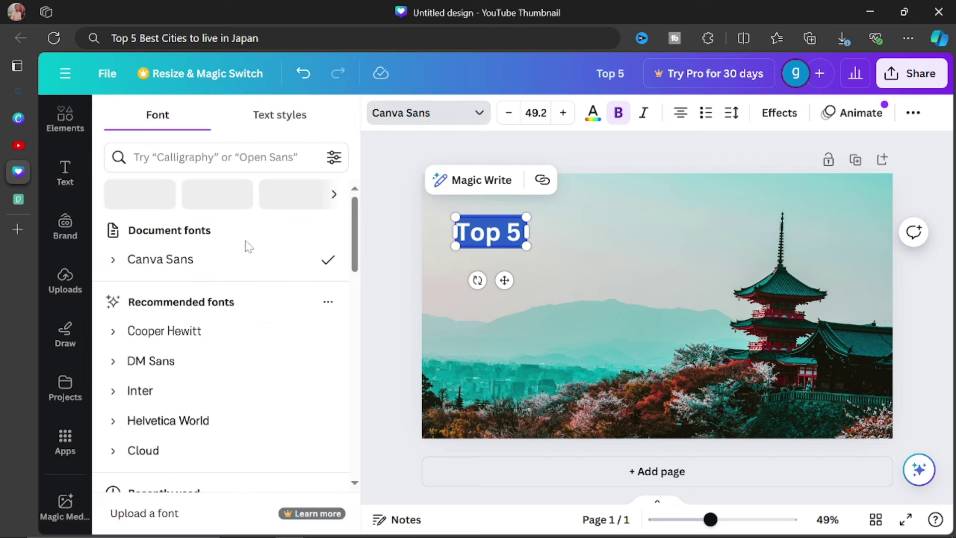
left_click(201, 335)
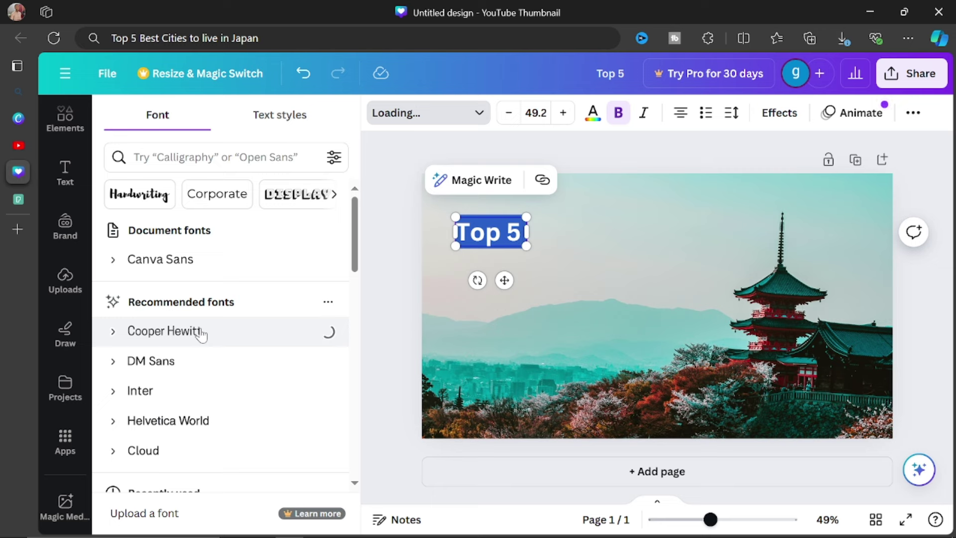
left_click(178, 361)
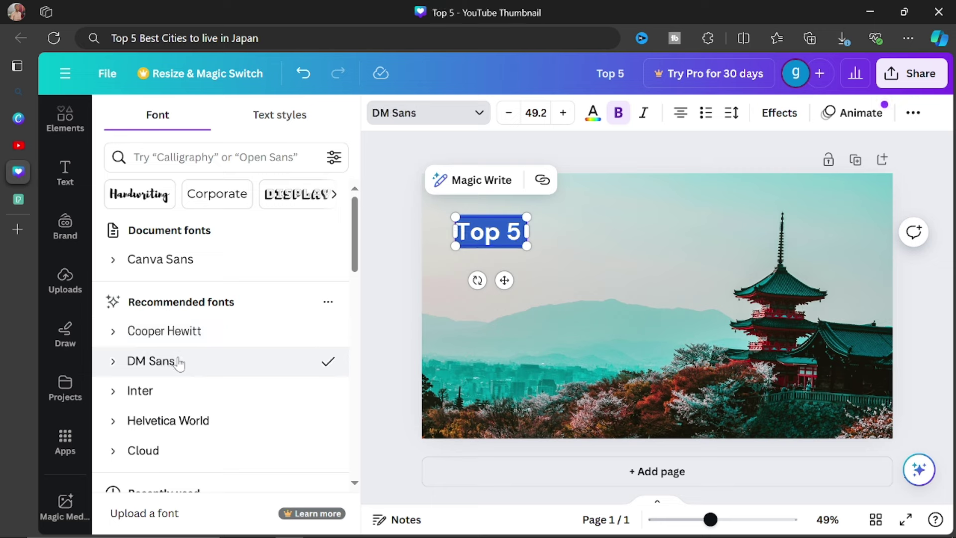
left_click(165, 397)
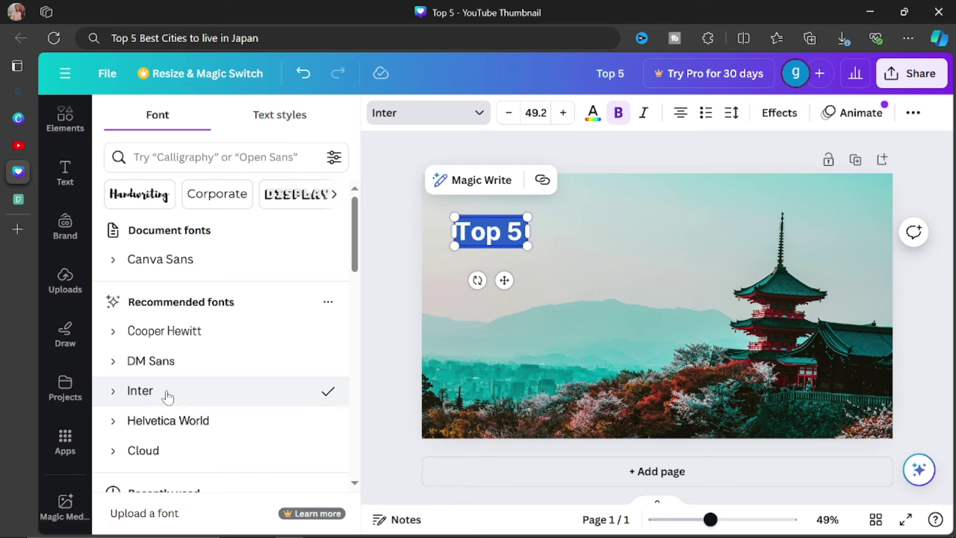
left_click(189, 426)
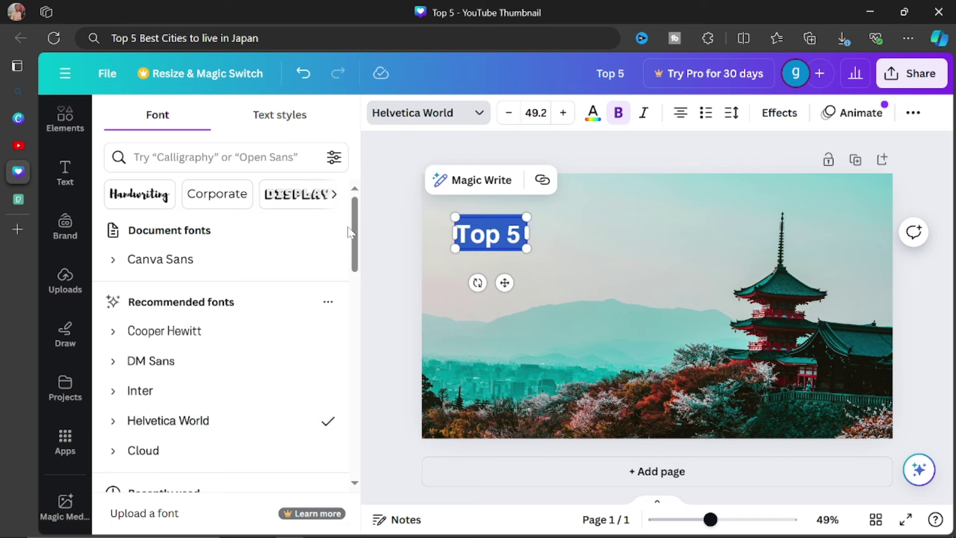
left_click_drag(354, 244, 279, 279)
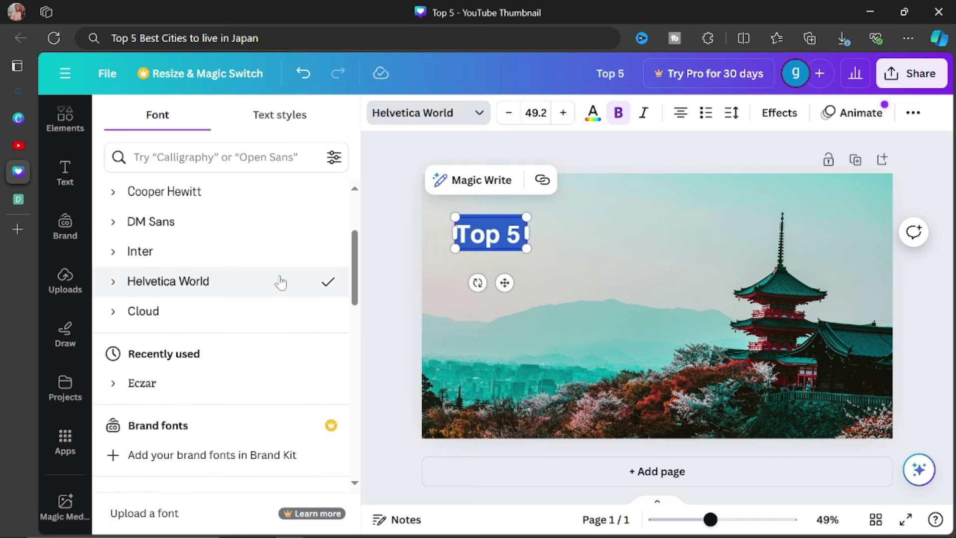
left_click(113, 281)
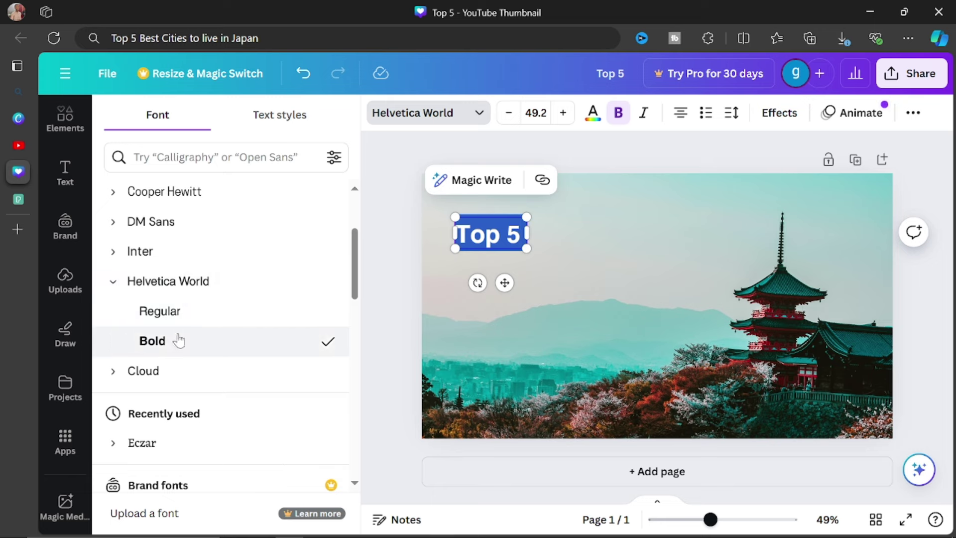
left_click(185, 312)
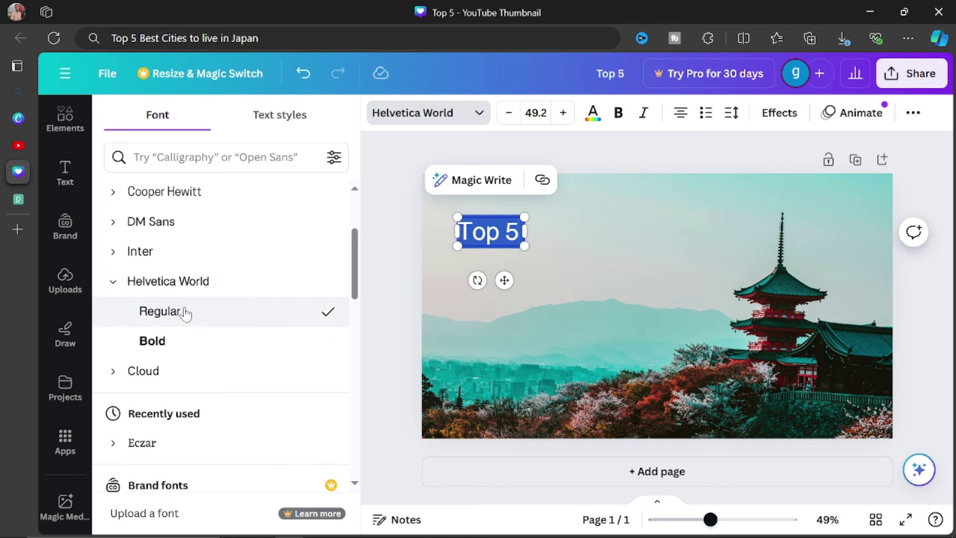
Switch Top 5 to the Eczar serif font, enlarge it to 51.4 and reposition it
left_click(169, 444)
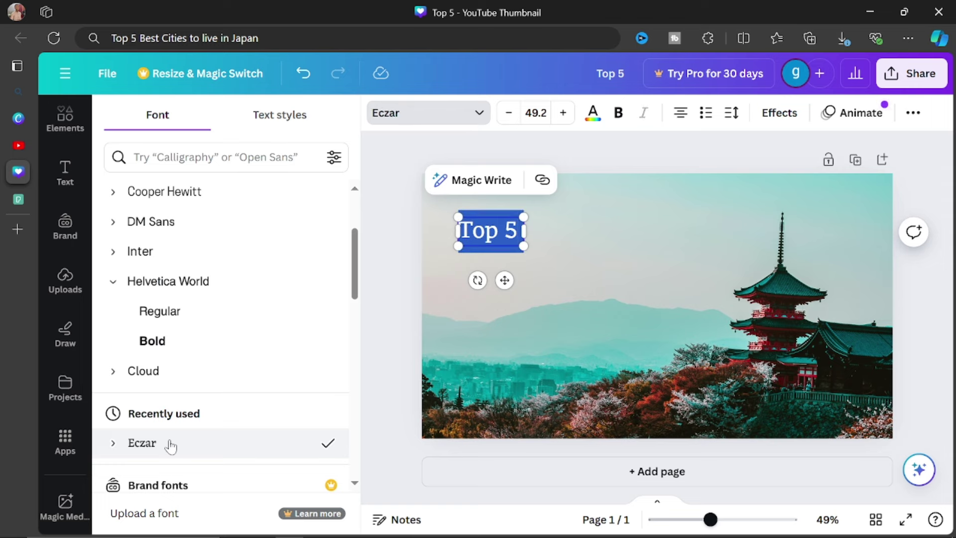
left_click_drag(522, 246, 543, 212)
left_click(512, 266)
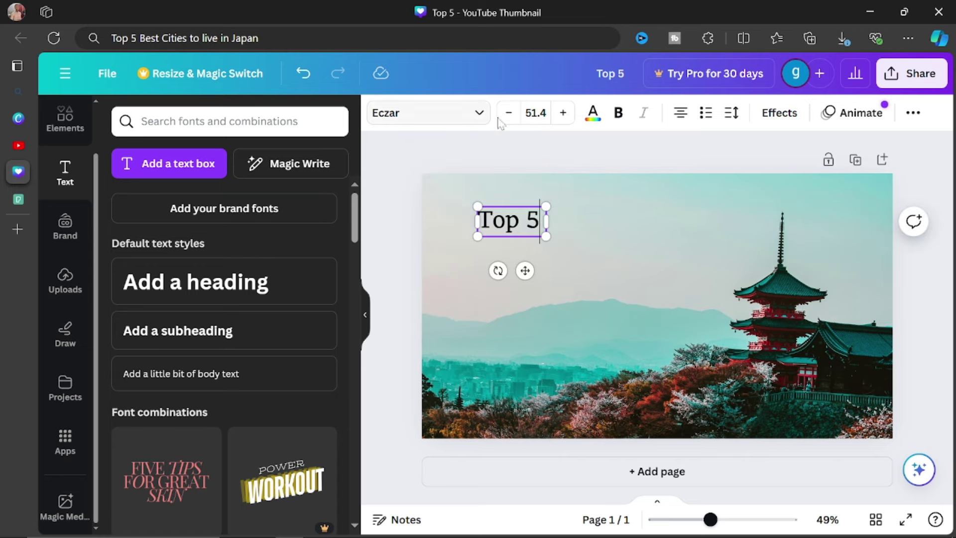
left_click(592, 113)
key("Escape")
Add a 'Best Cities' heading under Top 5 and place a copy of Top 5 beneath it
left_click(471, 162)
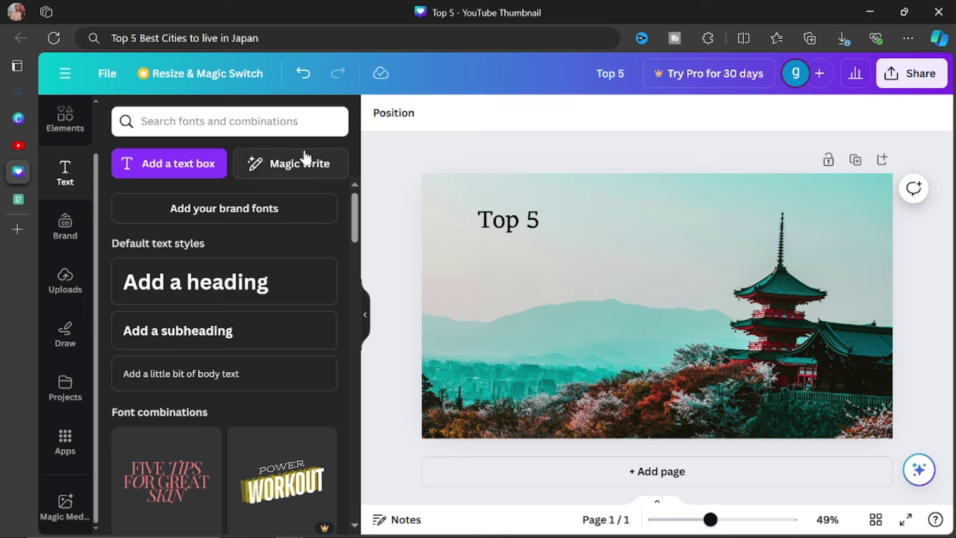
left_click(209, 292)
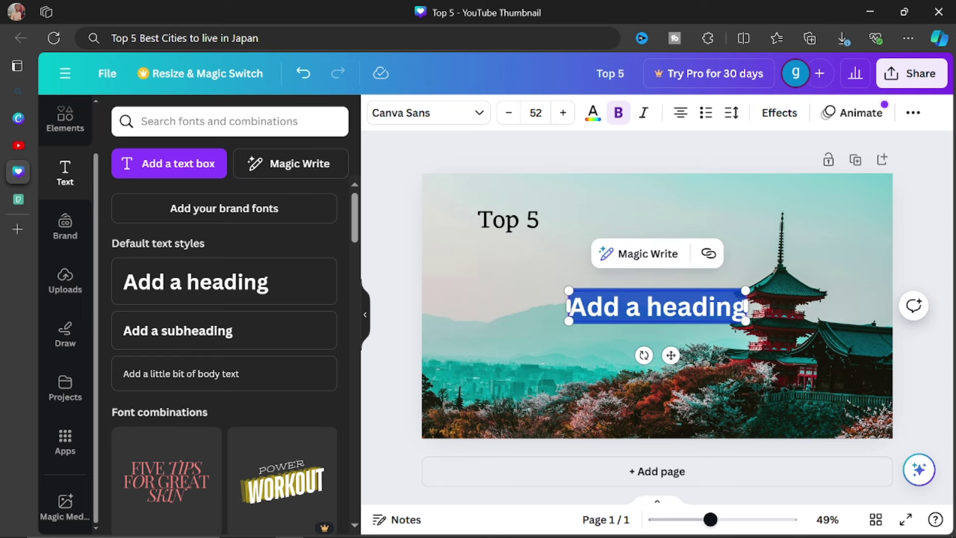
type("Best")
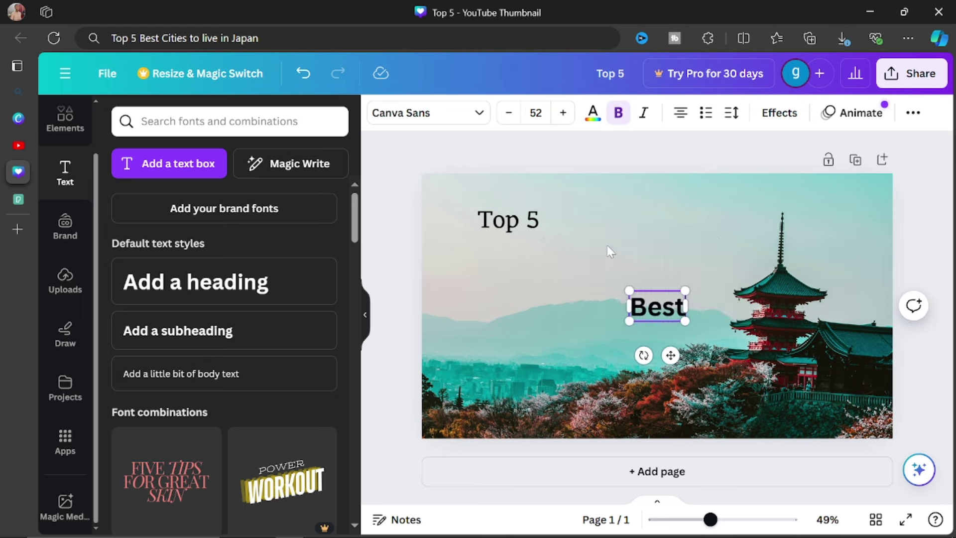
type(" Cities")
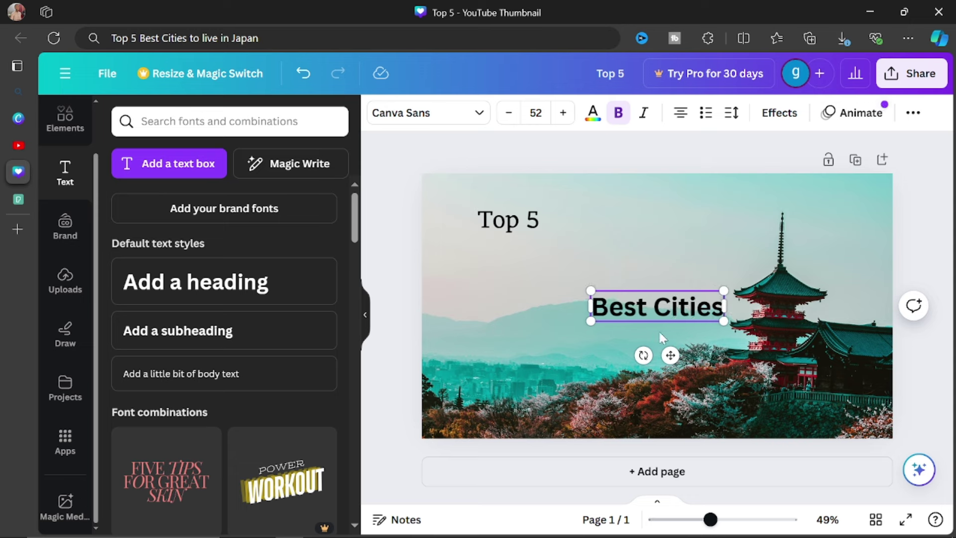
left_click_drag(670, 354, 564, 292)
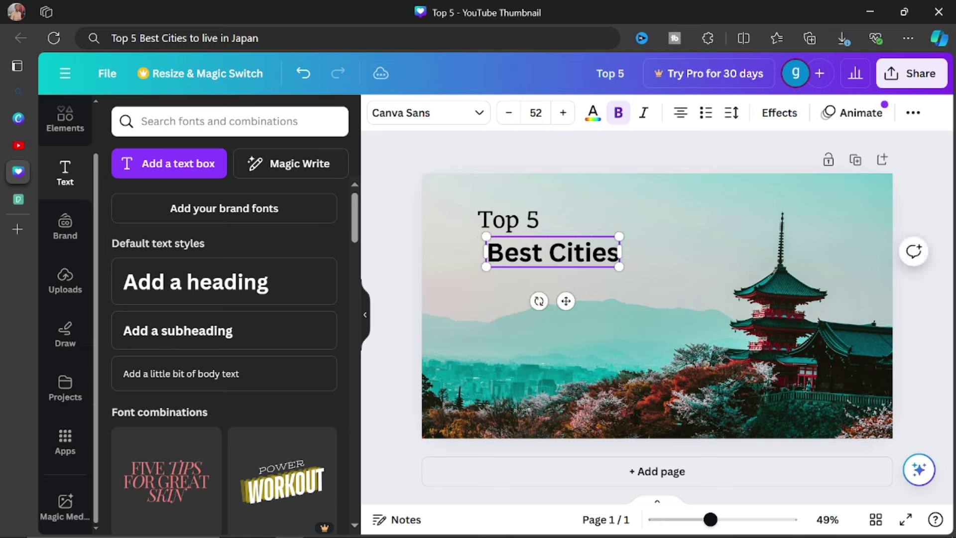
left_click(531, 223)
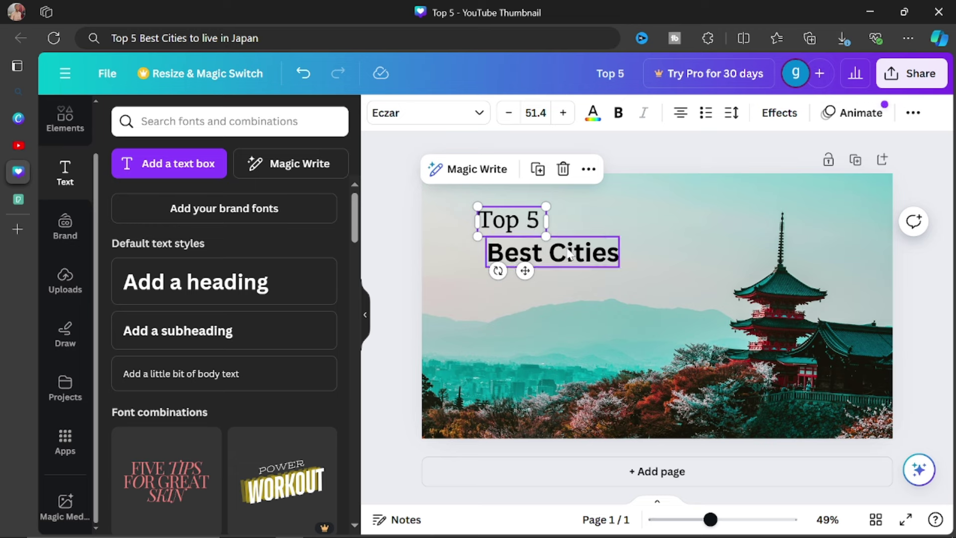
left_click_drag(522, 223, 532, 287)
Change the lower Top 5 copy's text to 'in'
double_click(532, 287)
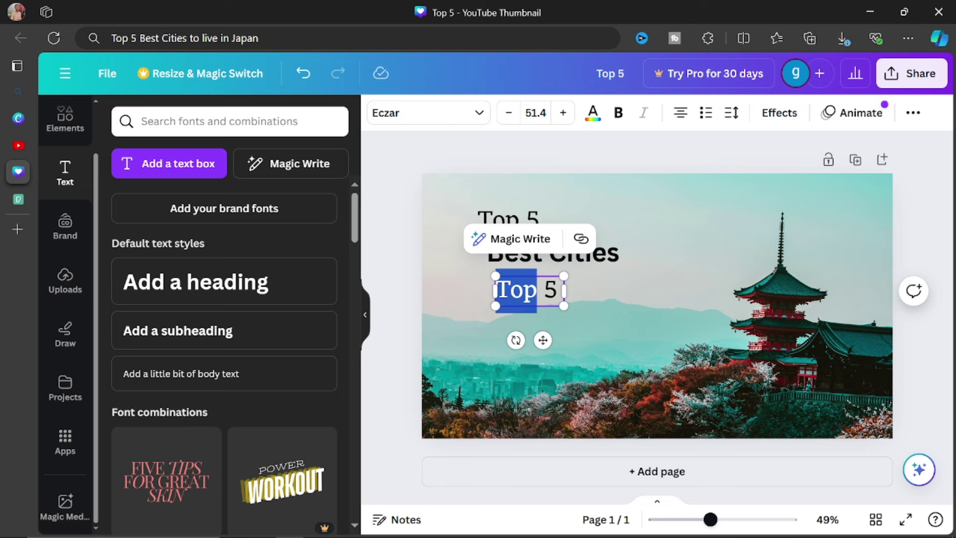
key("ctrl+a")
type("to li")
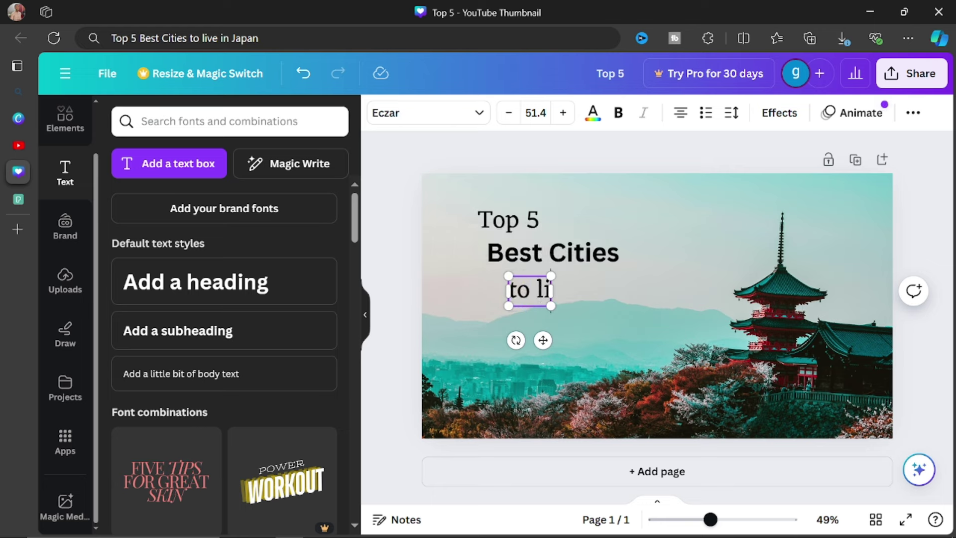
type("ve i")
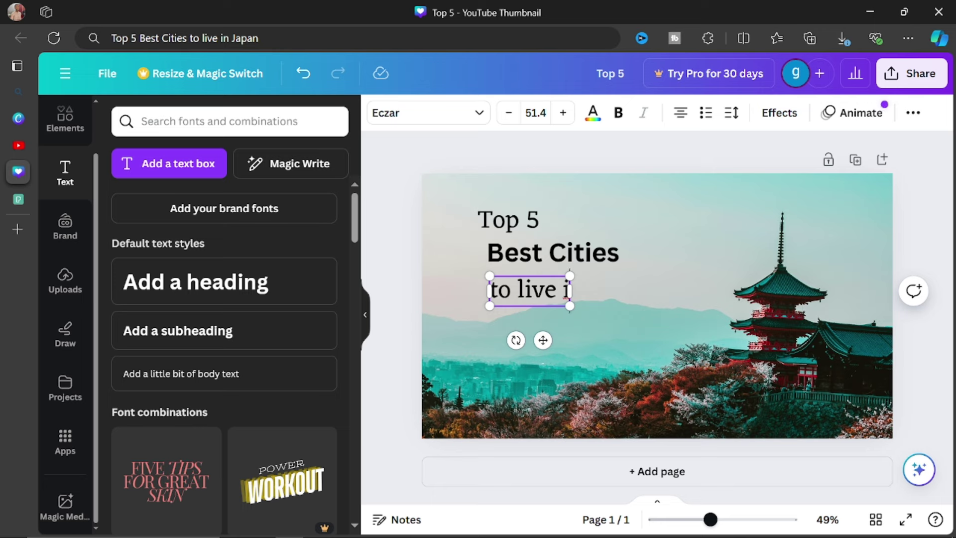
type("n")
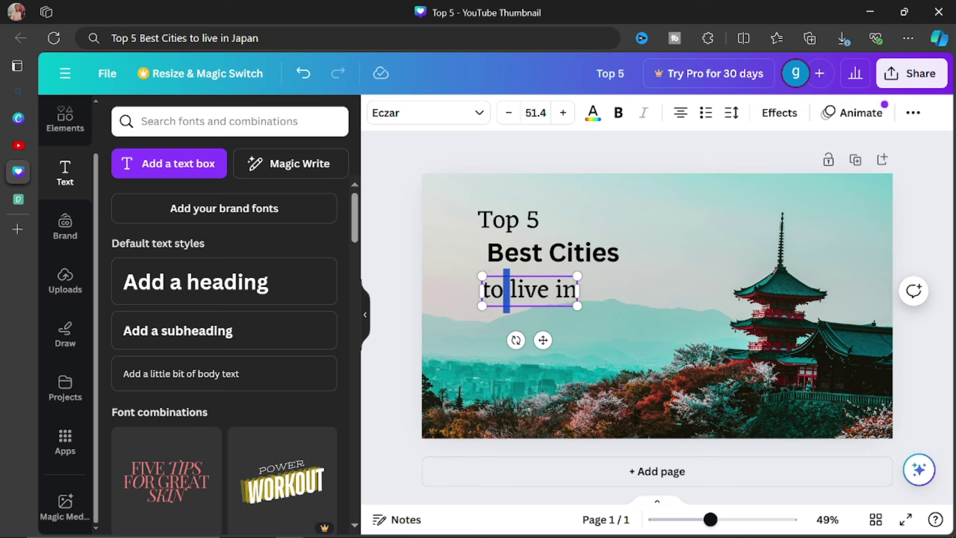
key("ctrl+a")
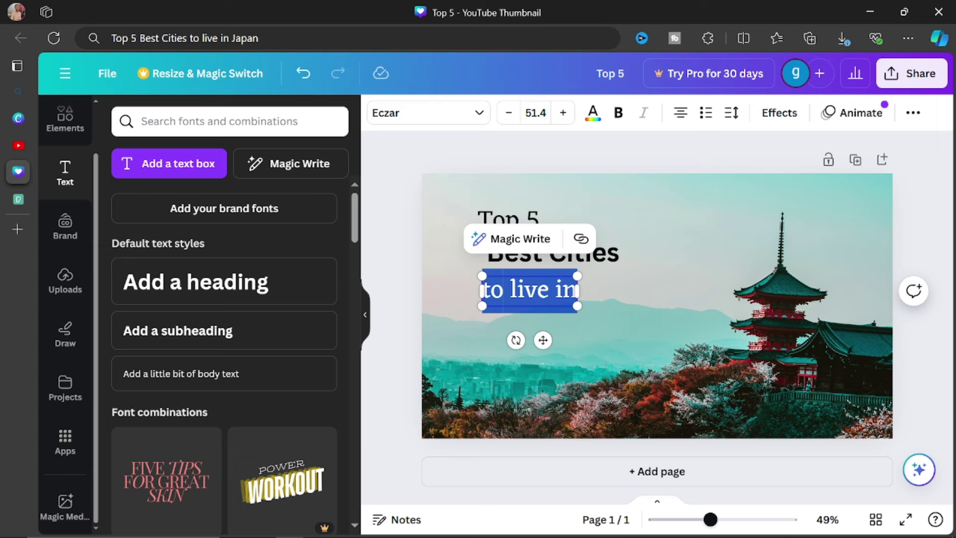
key("BackSpace")
type("in")
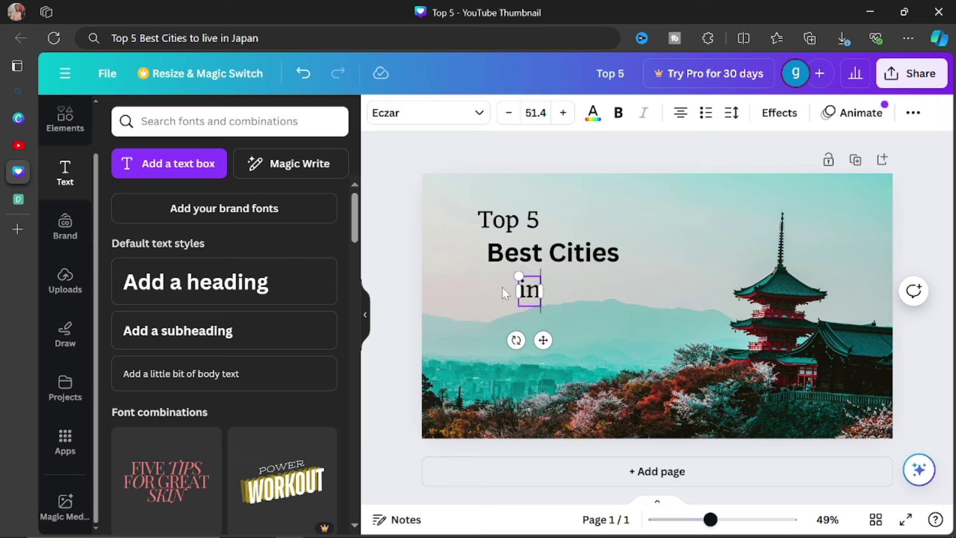
Append 'in' to the Best Cities line and delete the separate 'in' text box
left_click(594, 256)
left_click(606, 253)
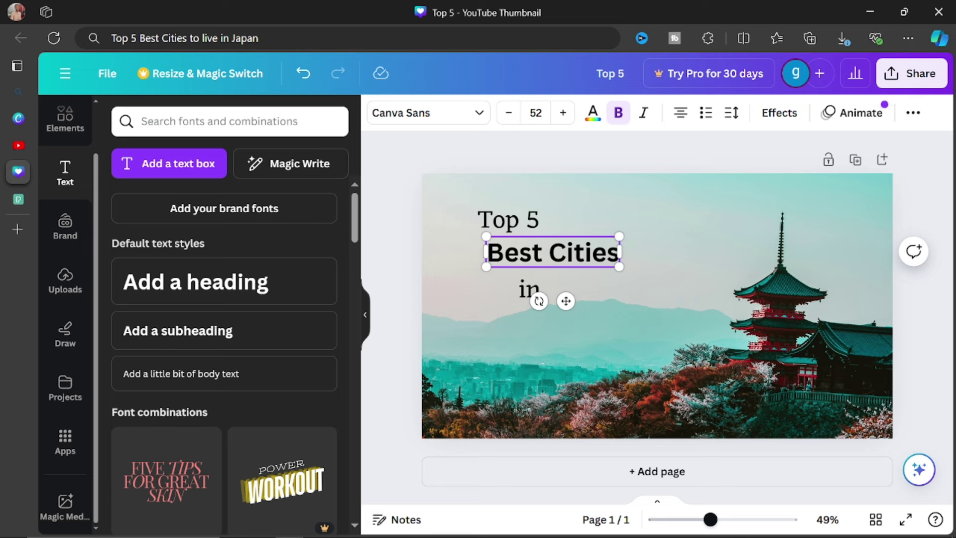
type("in")
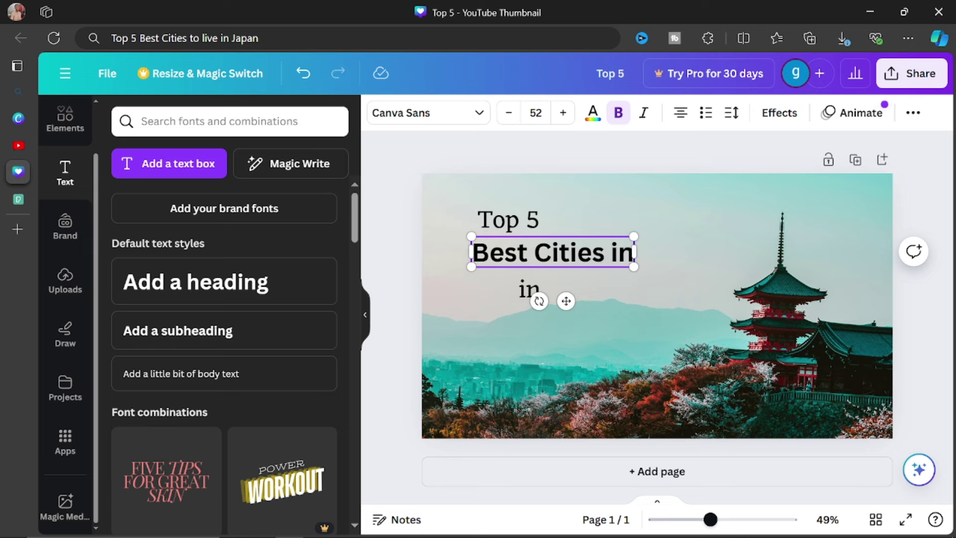
left_click(528, 289)
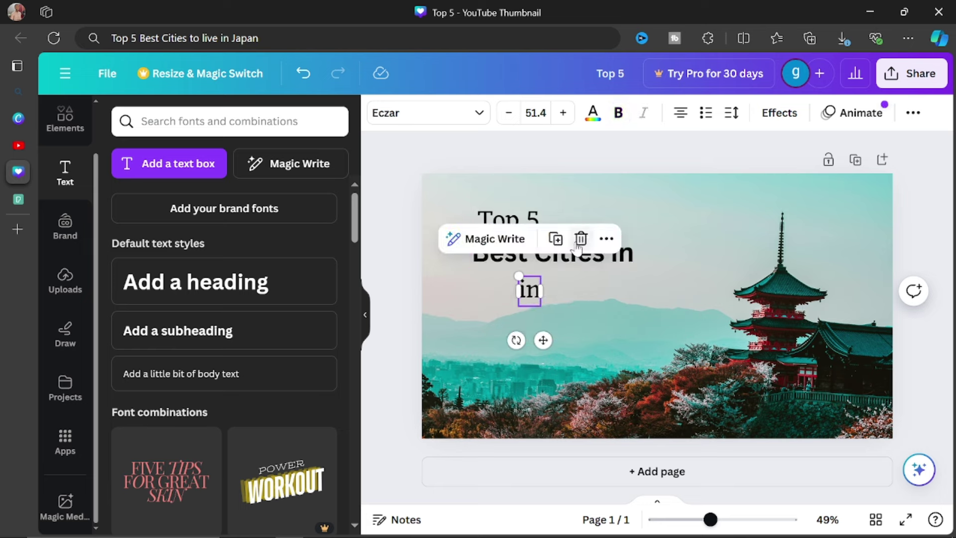
key("Delete")
left_click(539, 253)
Duplicate 'Best Cities in', move the copy below it, and retype it as 'Japan'
left_click(576, 198)
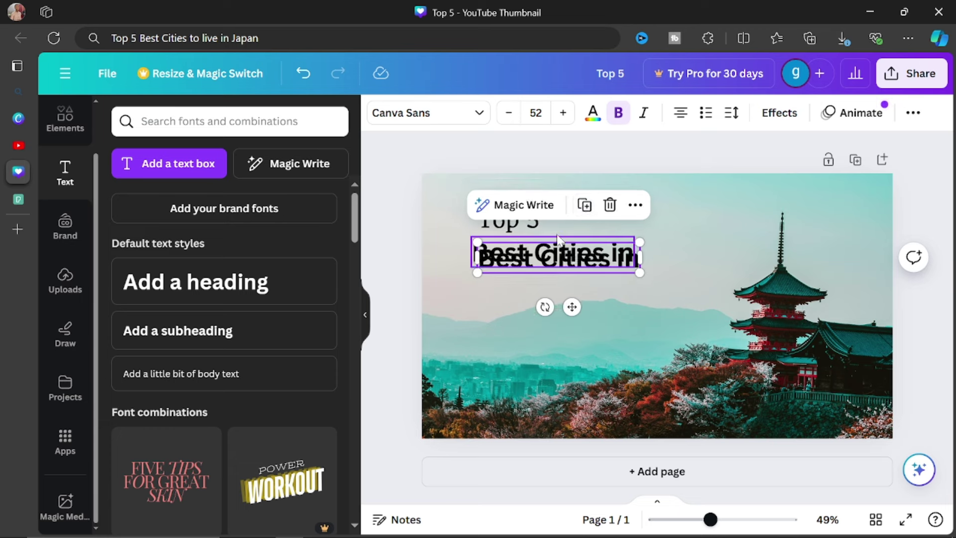
left_click_drag(545, 264, 546, 289)
double_click(547, 283)
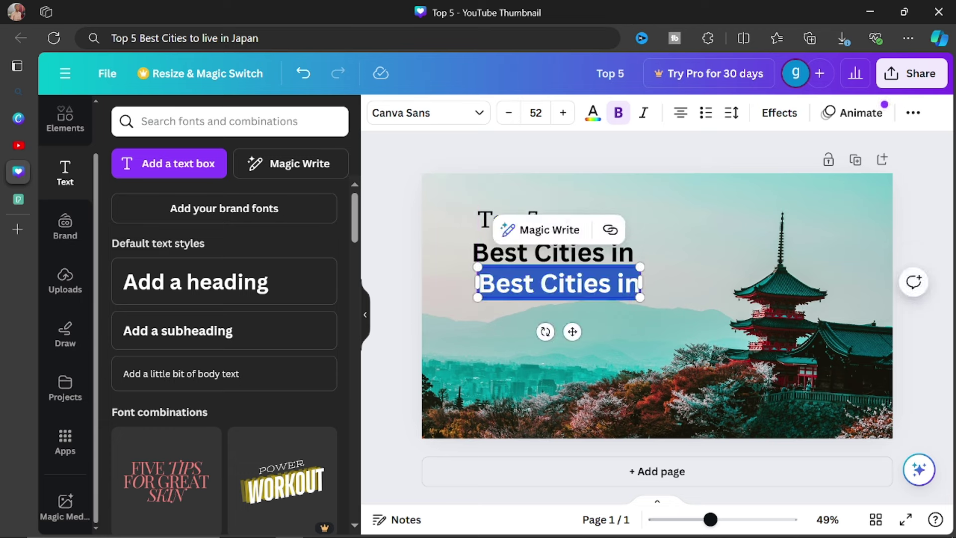
type("japan")
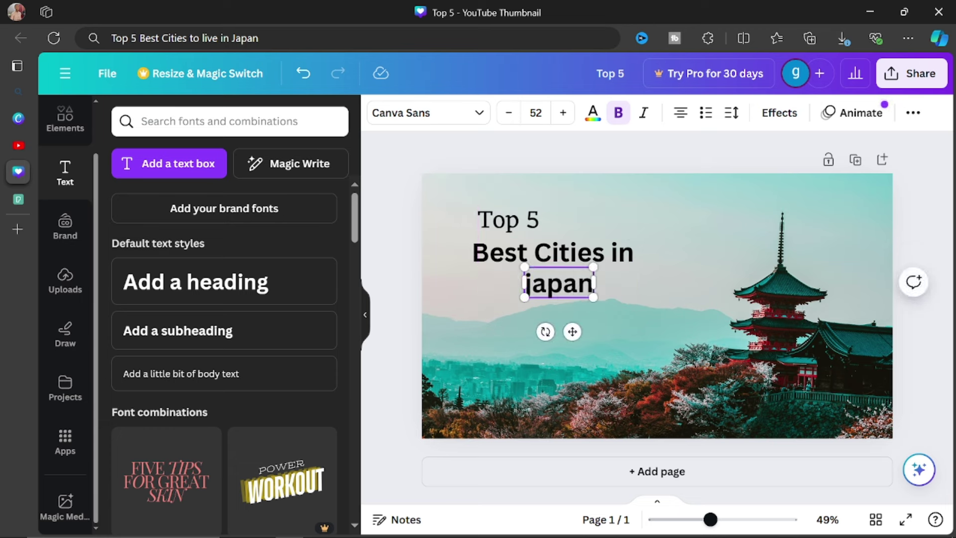
key("ctrl+a")
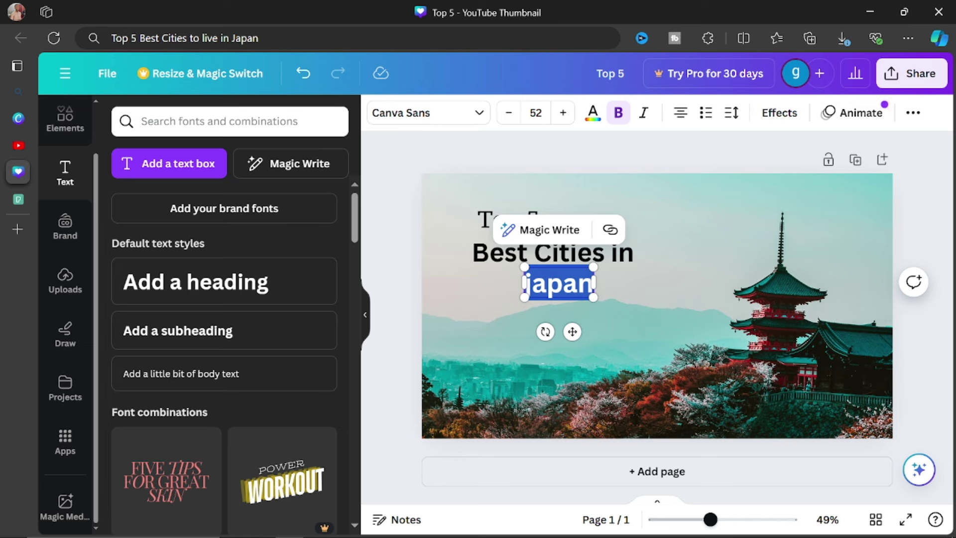
left_click(531, 283)
key("Delete")
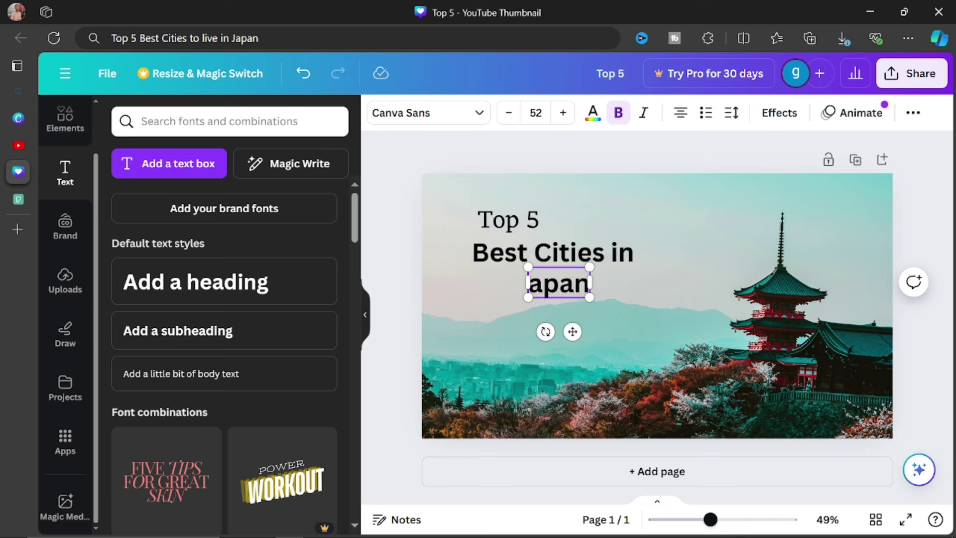
type("L")
key("BackSpace")
type("J")
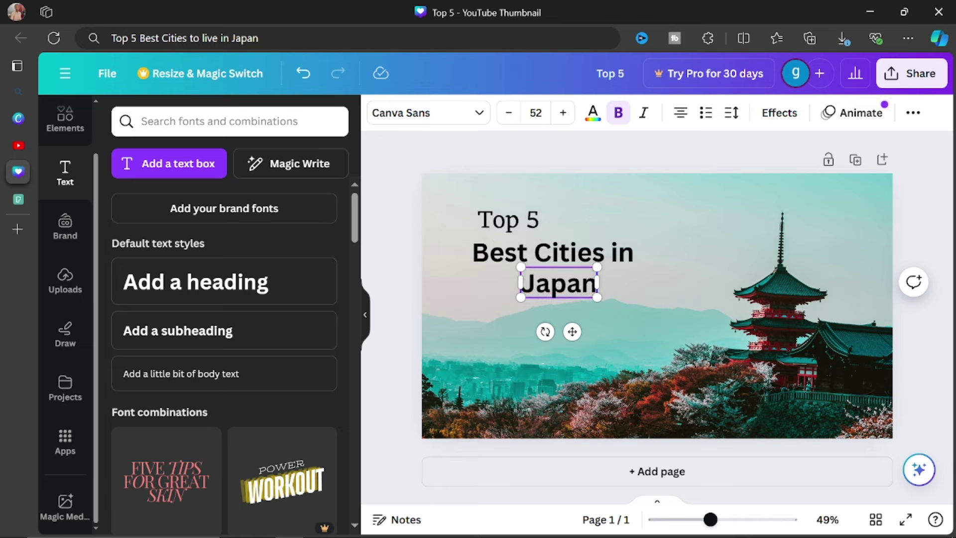
key("ctrl+a")
Set 'Japan' in the Poppins font and enlarge it to size 80.2
left_click(464, 121)
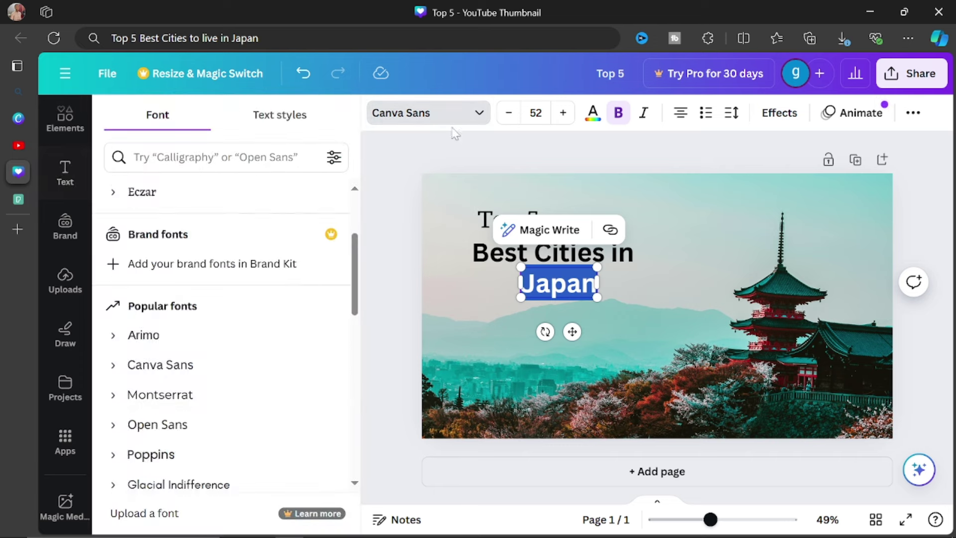
scroll(246, 271, "down", 5)
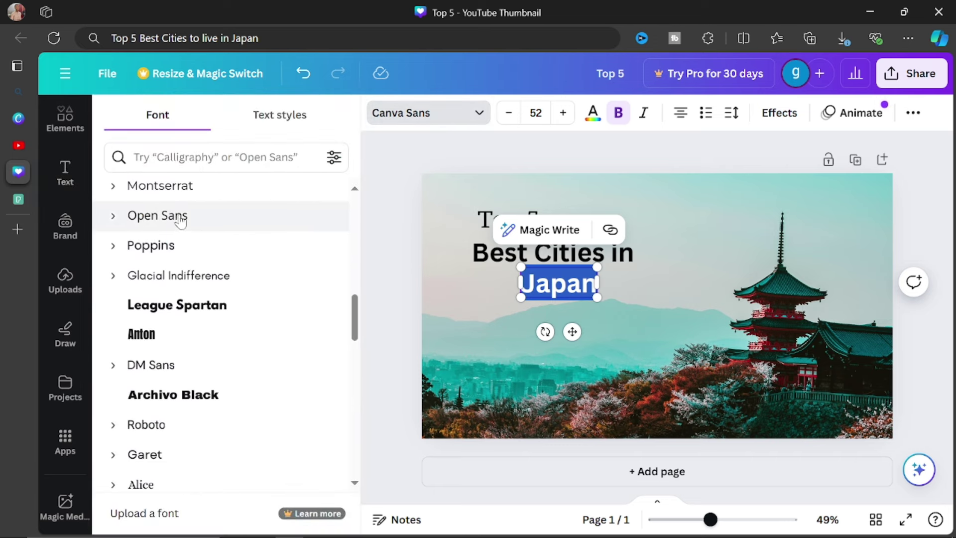
left_click(128, 248)
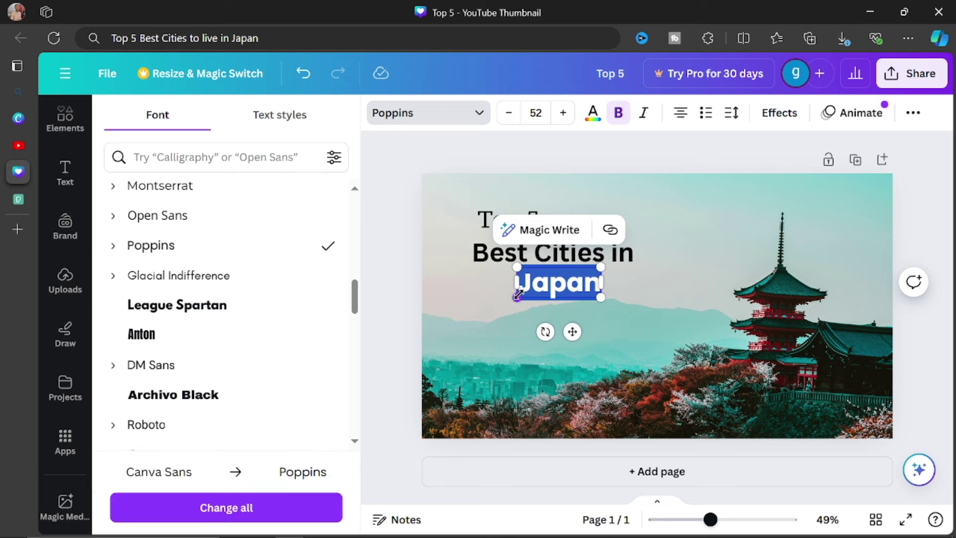
left_click_drag(517, 295, 471, 314)
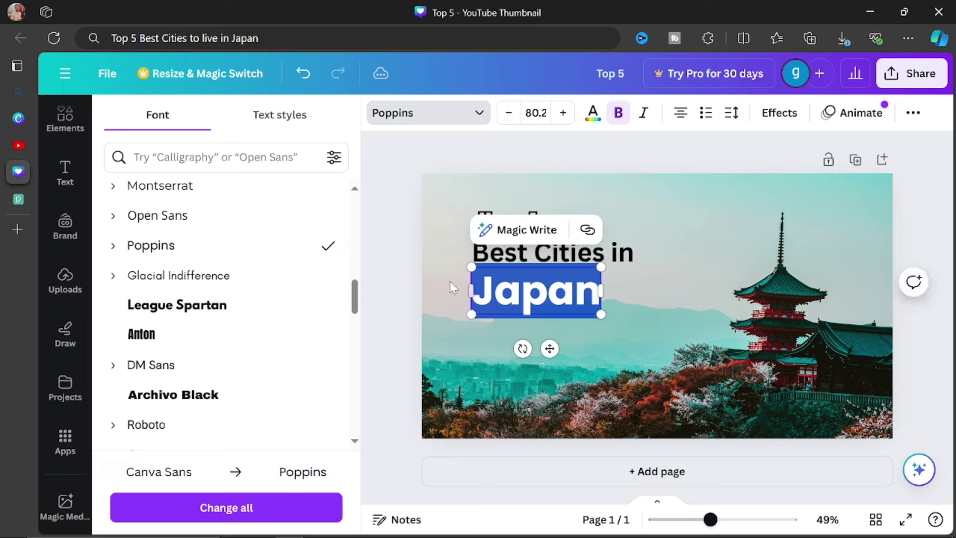
key("Escape")
key("Escape")
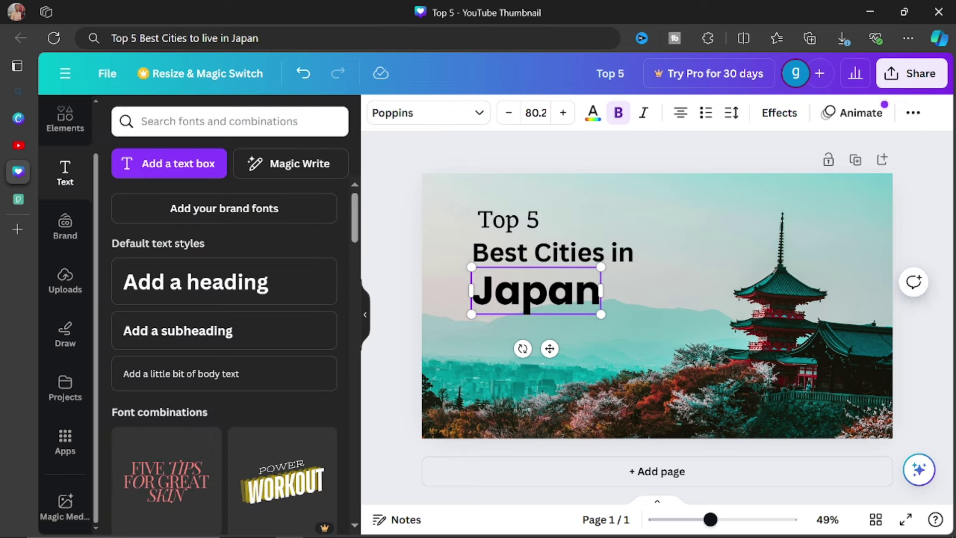
Shift the 'Best Cities in' and 'Japan' lines left to align with the guides
left_click(397, 210)
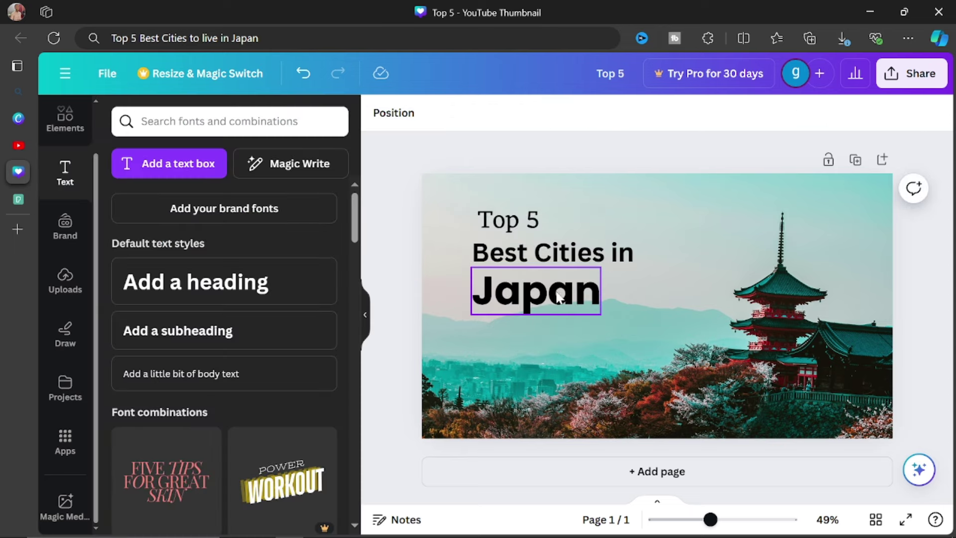
left_click_drag(546, 304, 552, 297)
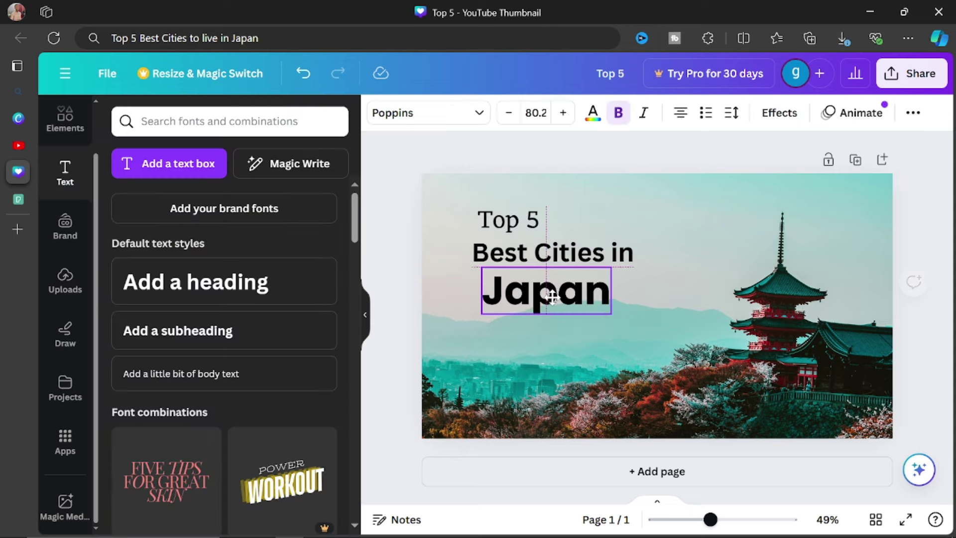
left_click(592, 163)
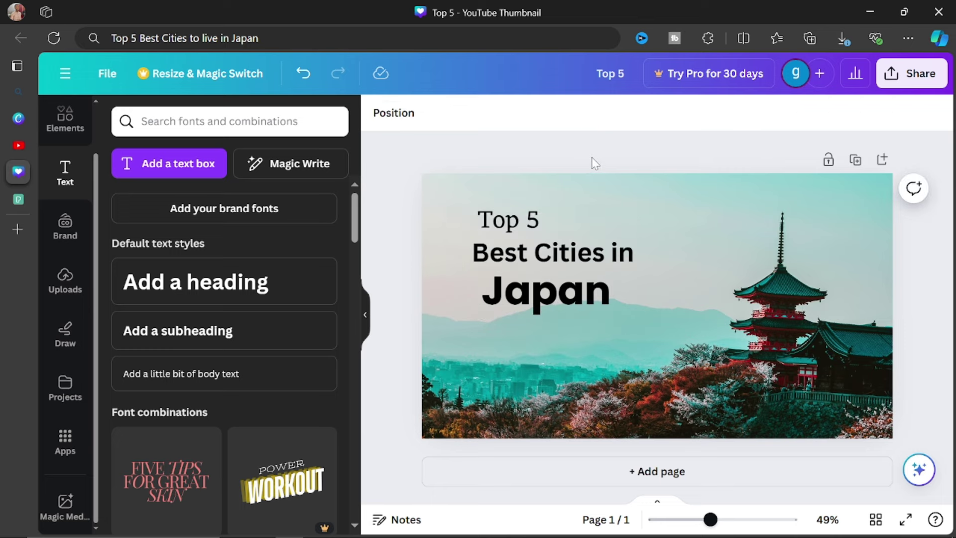
left_click(554, 260)
left_click_drag(554, 258, 532, 253)
left_click_drag(557, 297, 535, 305)
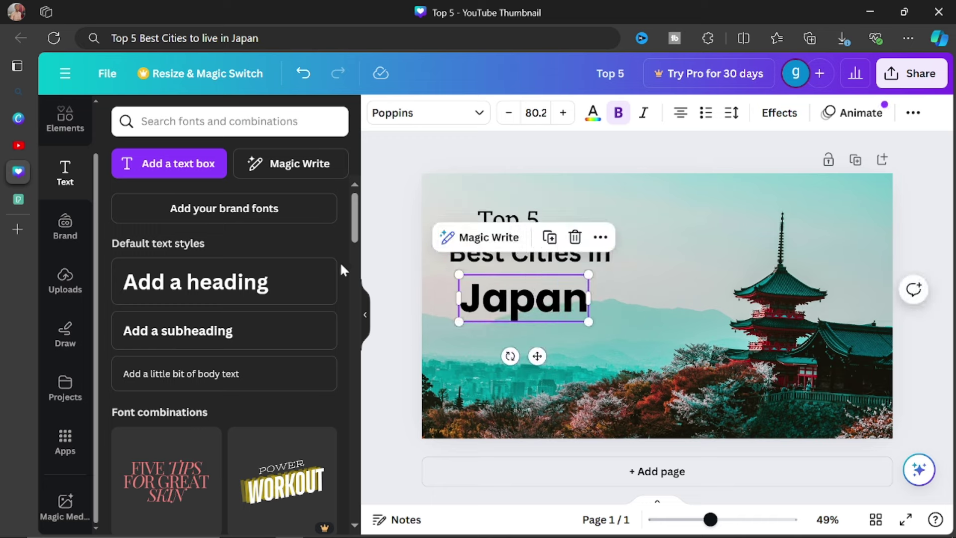
Check Japan's text colour choices, then bring up the Elements library
left_click(593, 118)
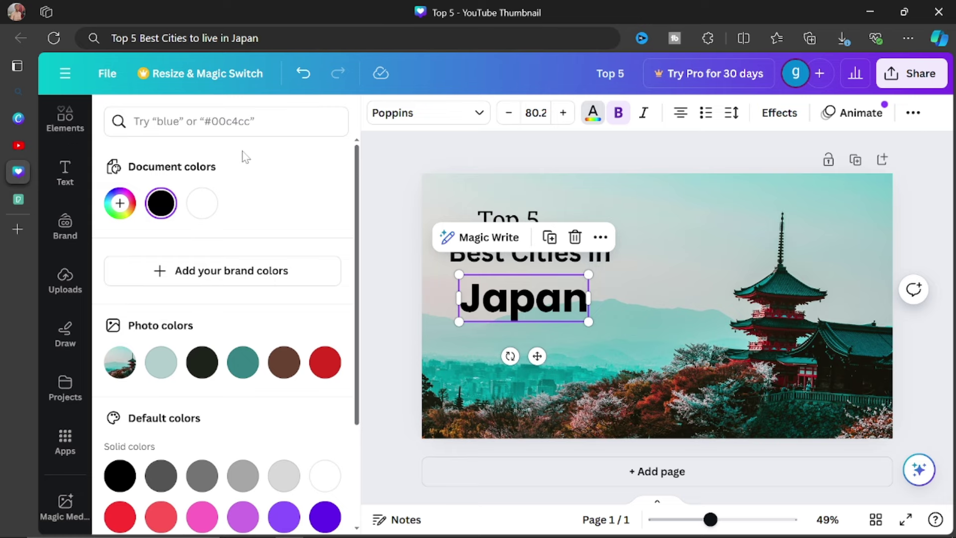
left_click(69, 117)
scroll(68, 132, "up", 1)
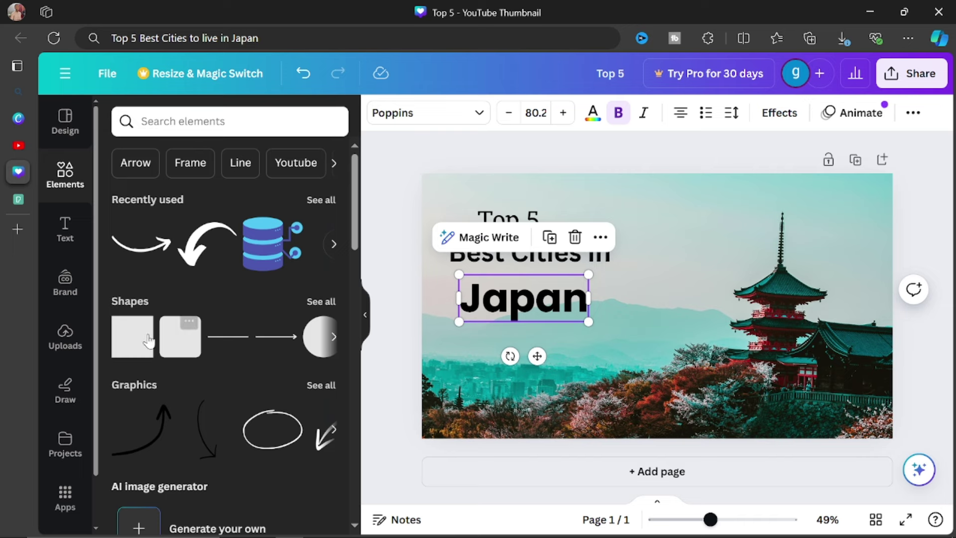
Add a teal rounded square and resize it to frame the word 'Japan' snugly
left_click(169, 346)
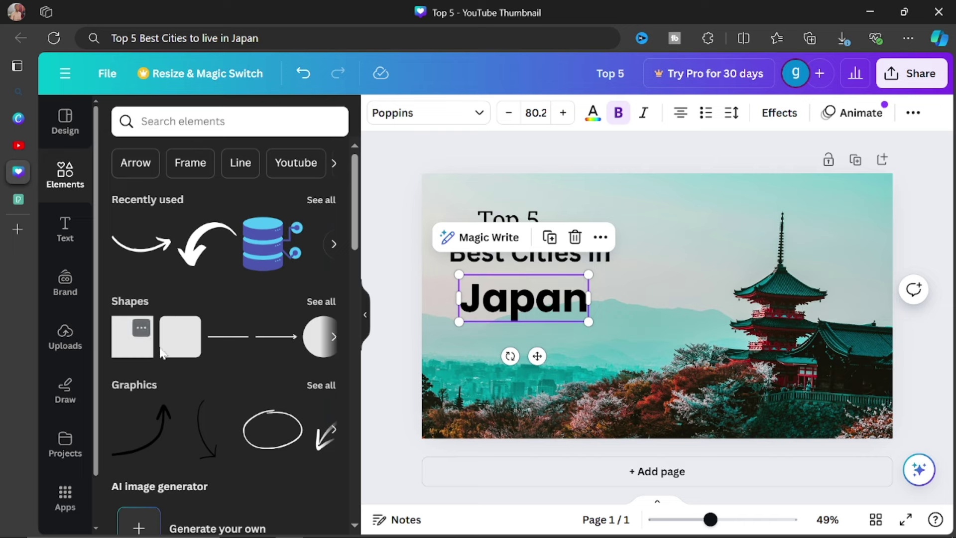
left_click_drag(616, 314, 448, 314)
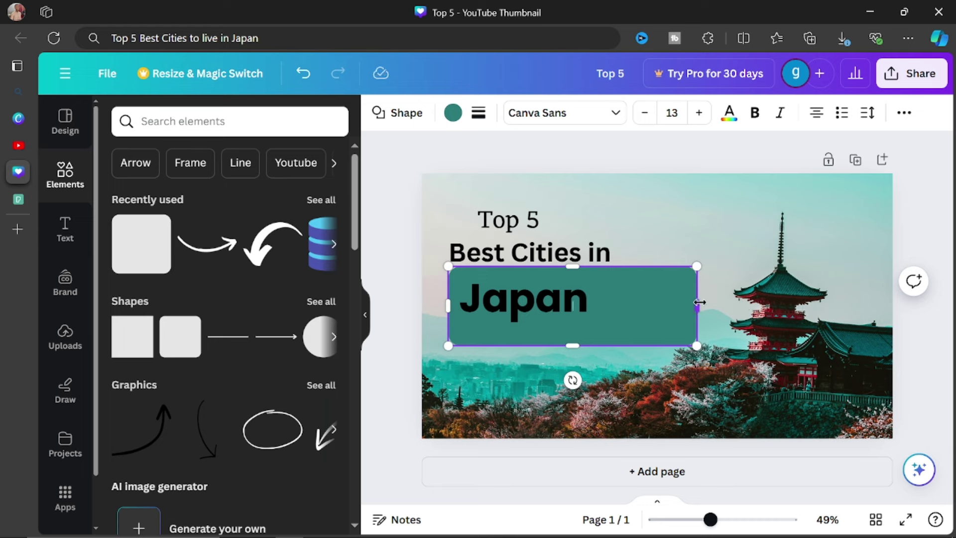
left_click_drag(700, 302, 597, 302)
left_click_drag(517, 347, 522, 328)
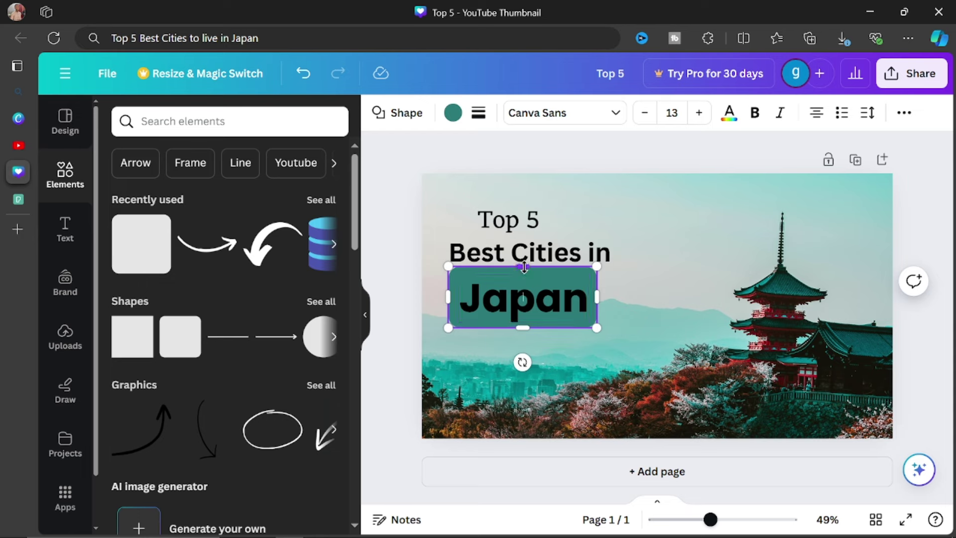
left_click_drag(522, 267, 522, 274)
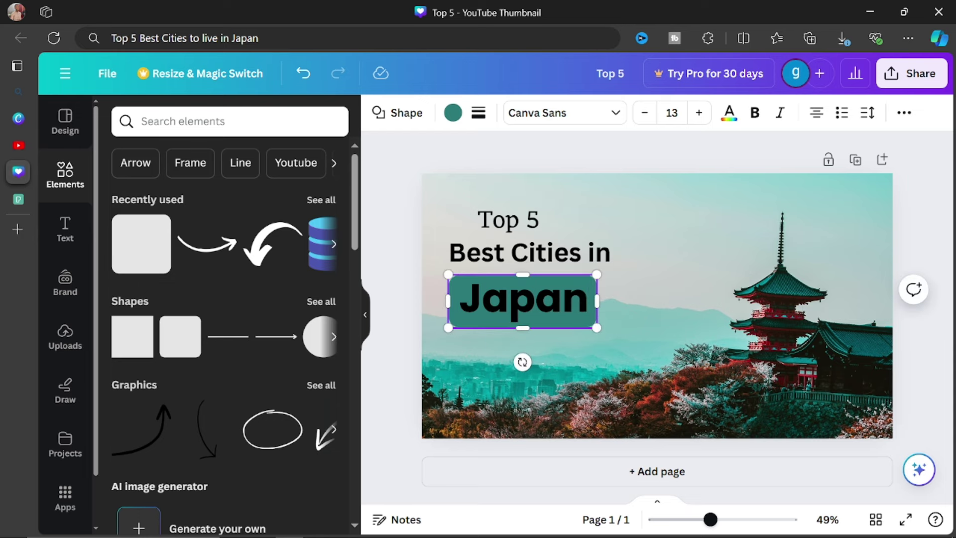
left_click(452, 116)
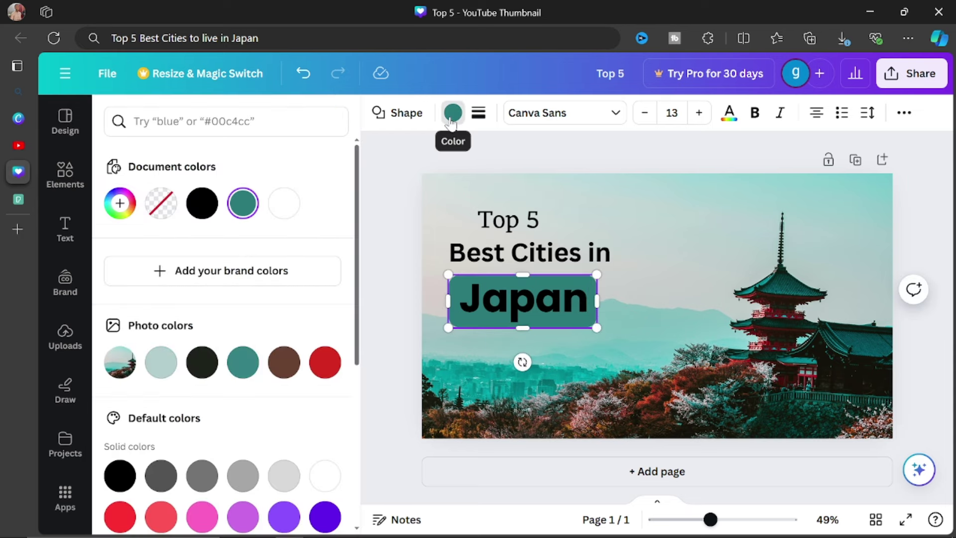
key("Escape")
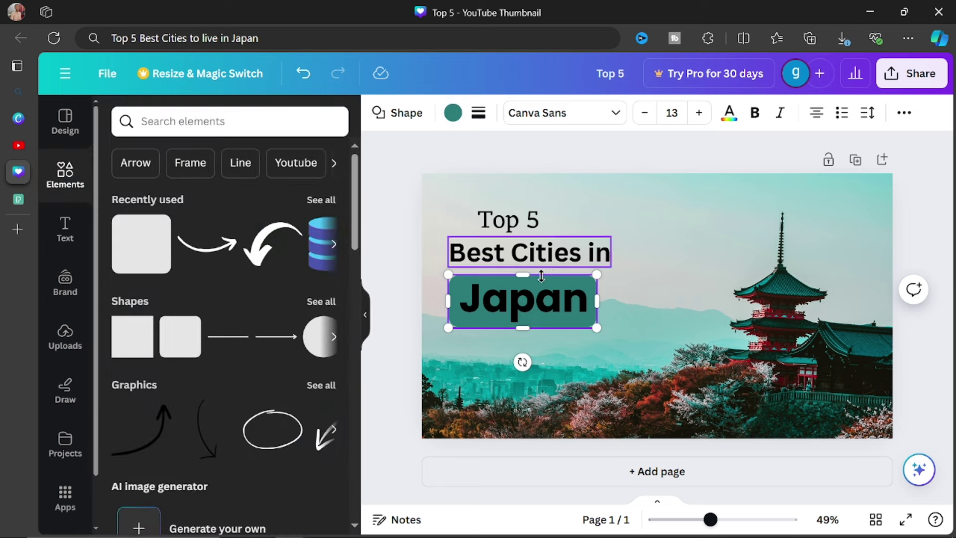
Keep the 'Japan' text colour white
left_click(530, 300)
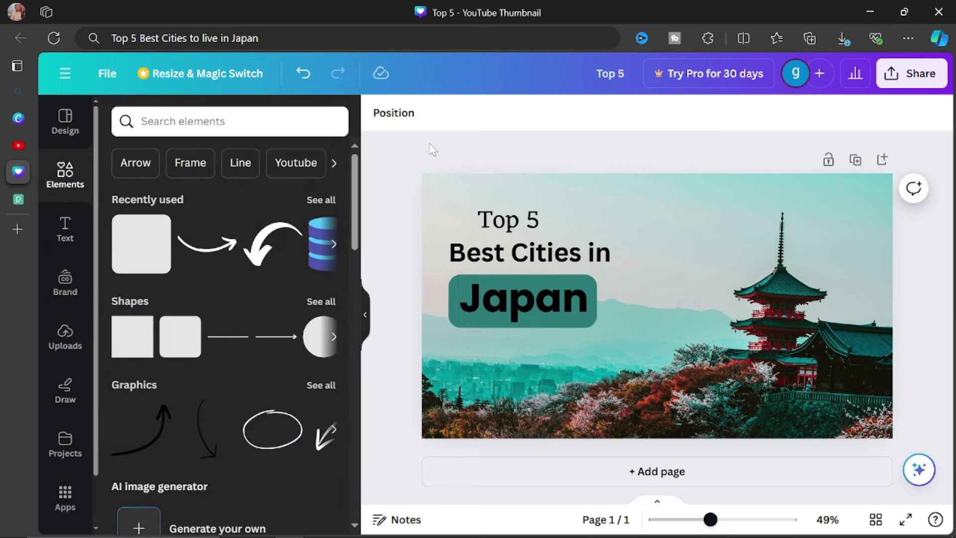
left_click(533, 301)
double_click(536, 299)
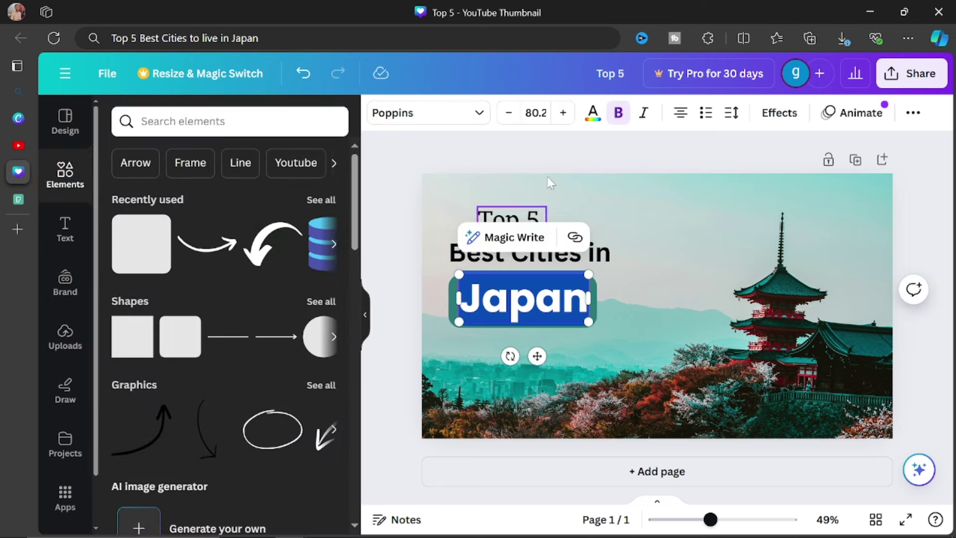
left_click(592, 112)
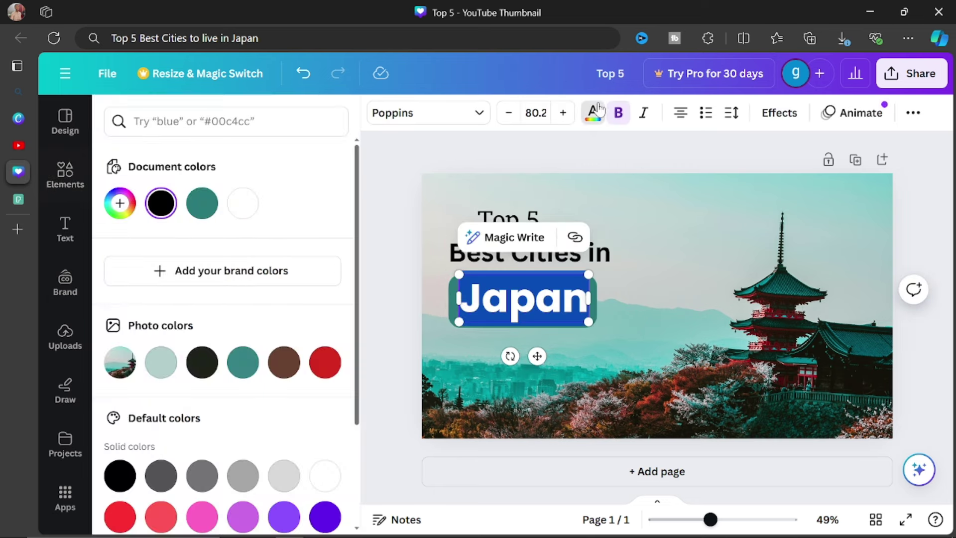
left_click(251, 204)
key("Escape")
Resize the teal rounded box behind Japan to fit the word
left_click(394, 238)
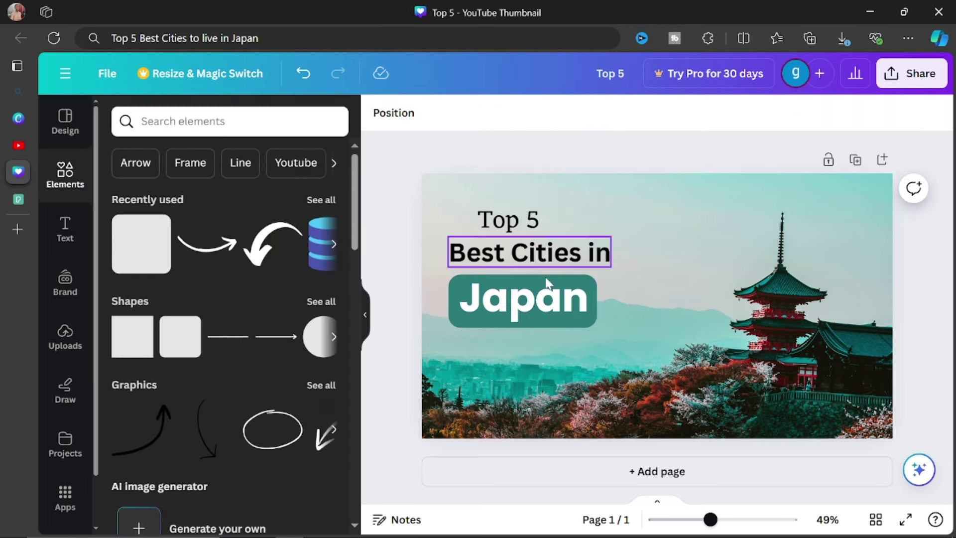
left_click(527, 295)
left_click(527, 294)
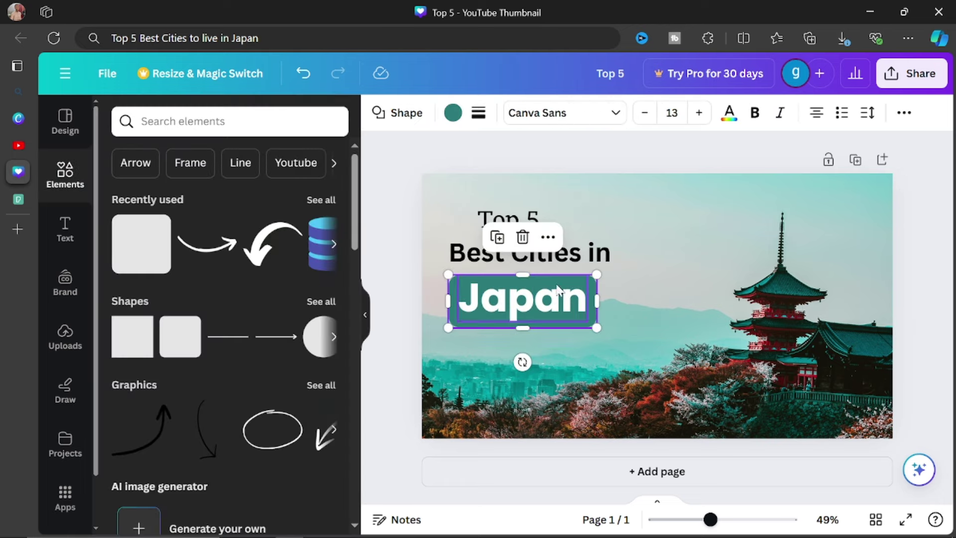
left_click(565, 297)
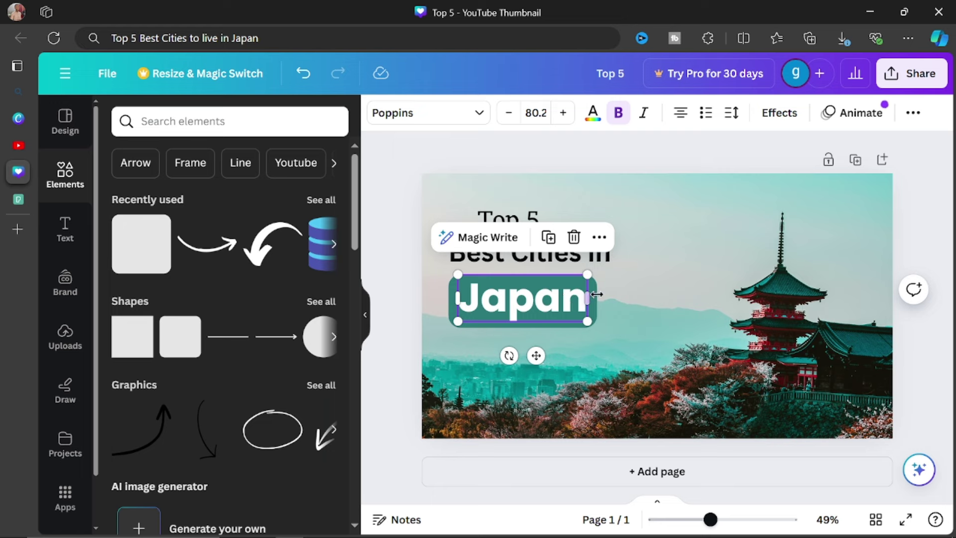
left_click_drag(584, 273, 587, 275)
left_click(596, 315)
left_click(591, 315)
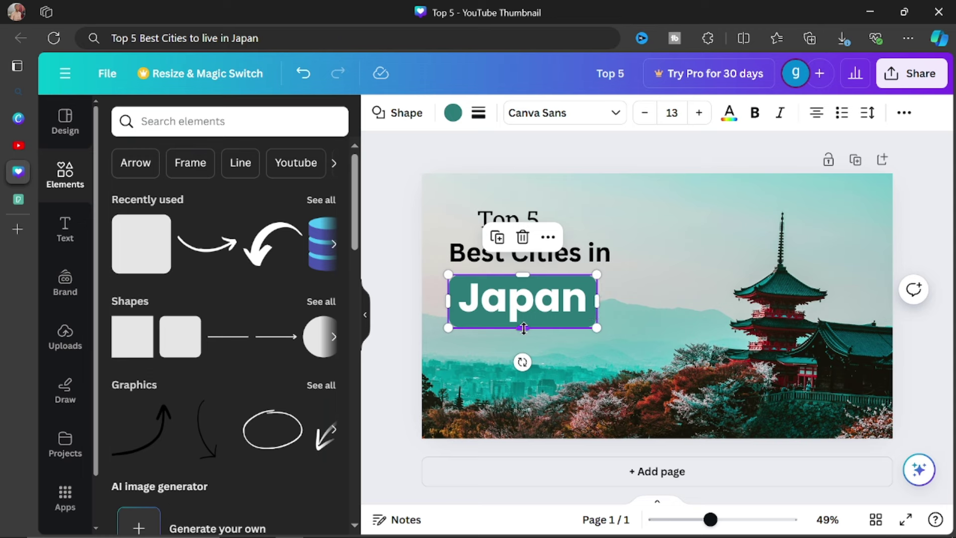
left_click_drag(524, 328, 523, 322)
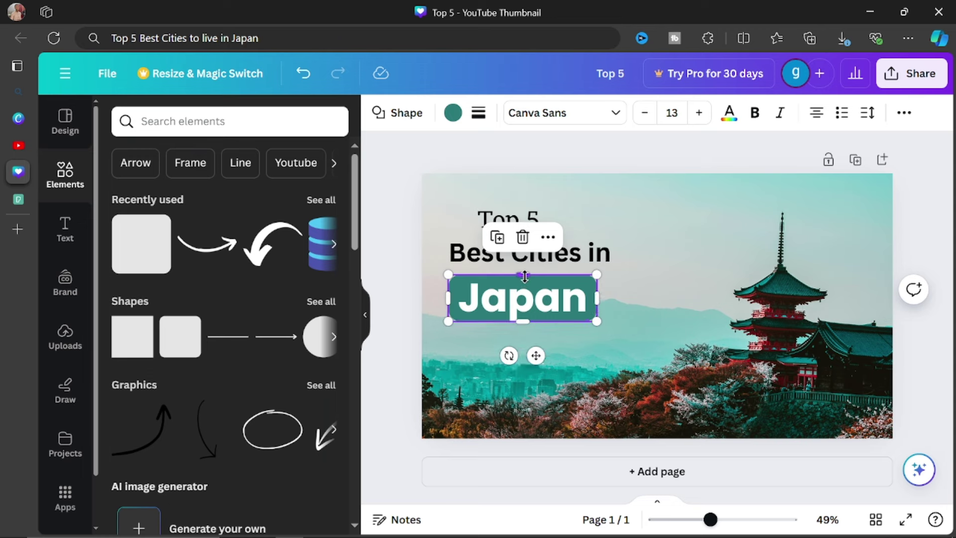
left_click_drag(525, 277, 522, 280)
left_click(692, 158)
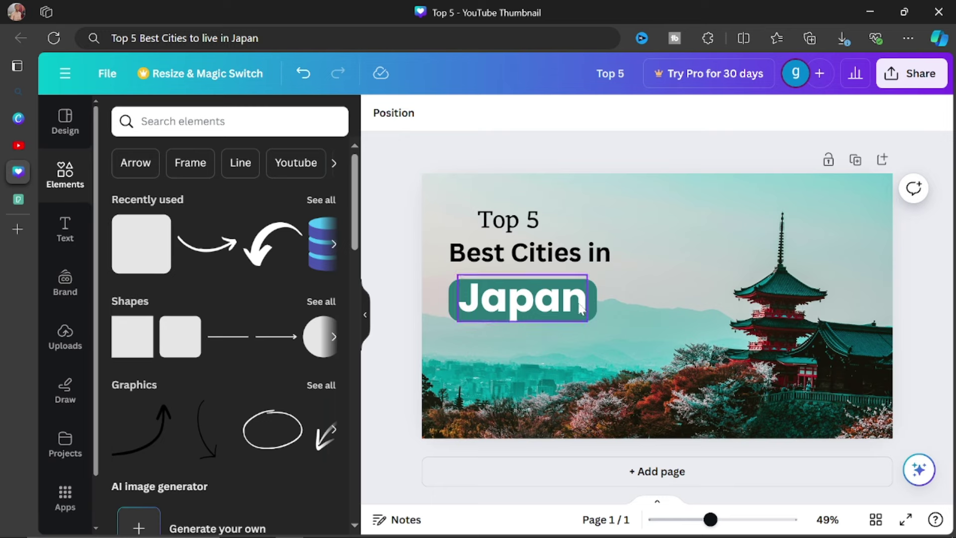
left_click(595, 304)
left_click_drag(523, 322, 521, 325)
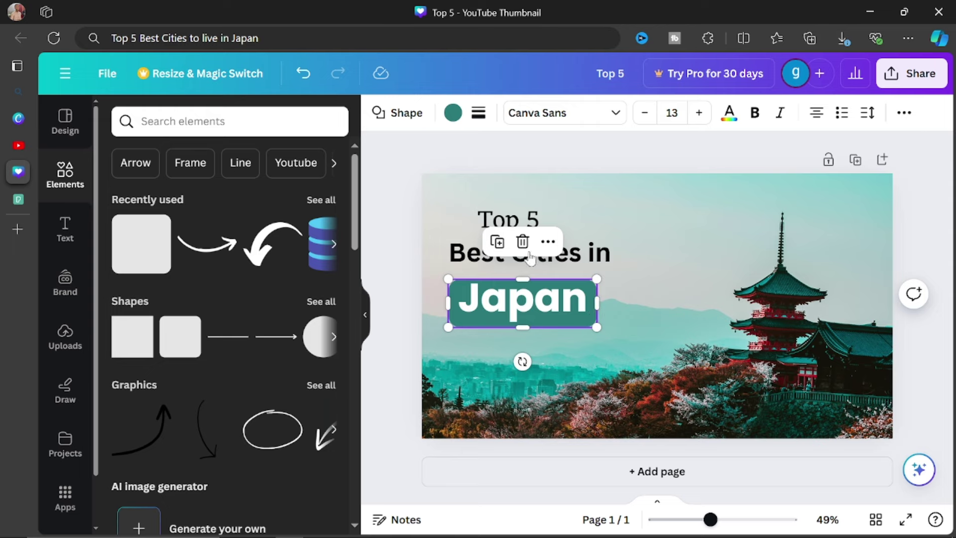
Fill the box black, centre Japan on it, and nudge 'Best Cities in' slightly lower
left_click(452, 113)
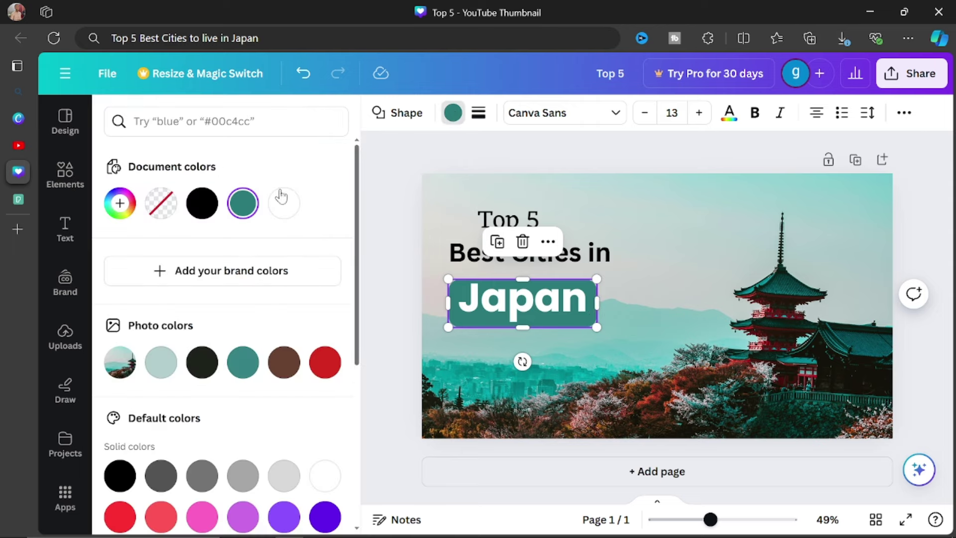
left_click(202, 203)
left_click(580, 273)
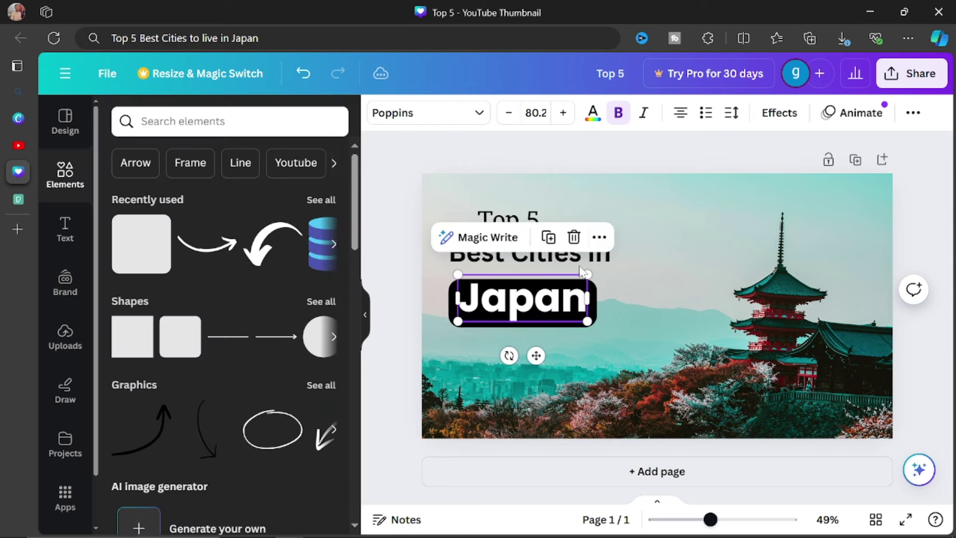
left_click(585, 166)
mouse_move(561, 302)
left_mouse_down()
mouse_move(570, 306)
mouse_move(565, 301)
left_mouse_up()
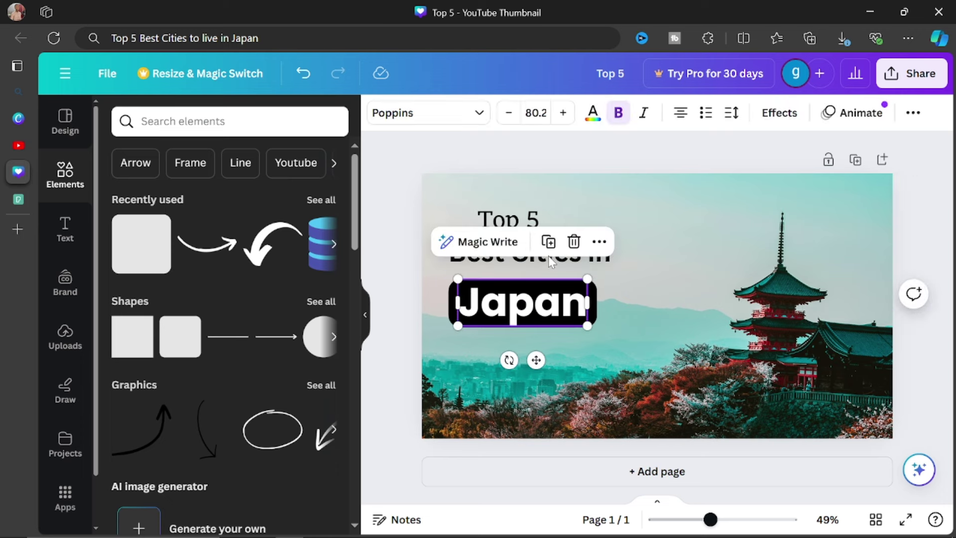
left_click(566, 259)
left_click_drag(568, 261, 571, 266)
Try a teal colour on the whole 'Best Cities in' text
double_click(568, 259)
left_click(568, 258)
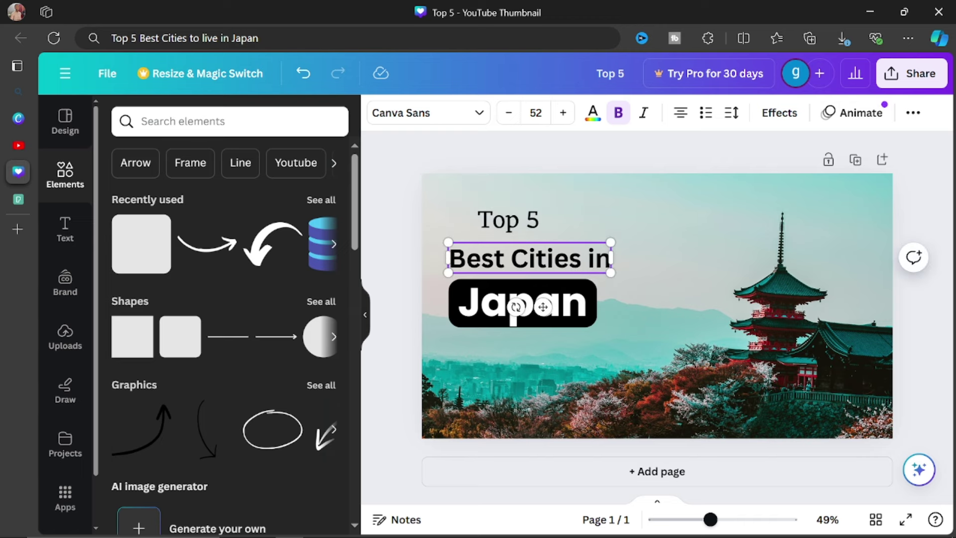
key("ctrl+a")
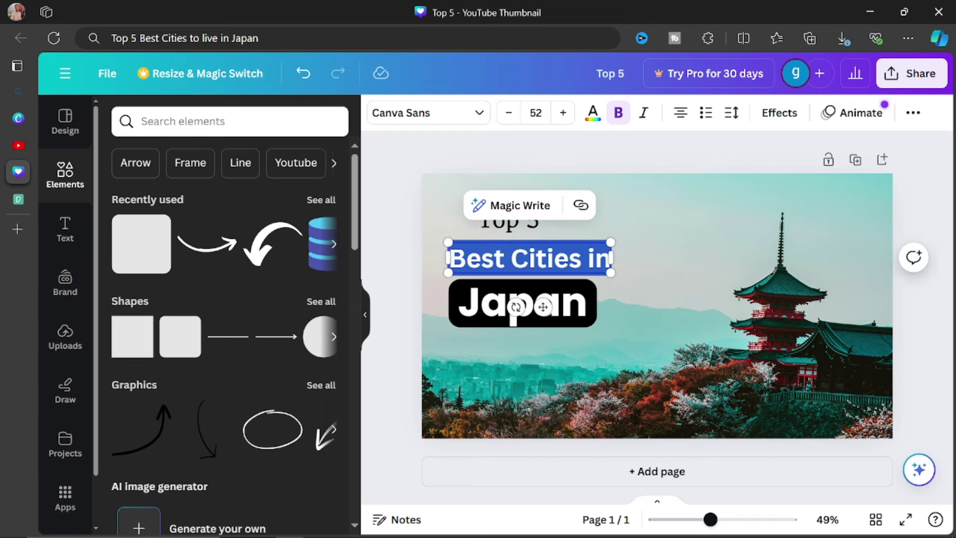
left_click(592, 114)
left_click(243, 361)
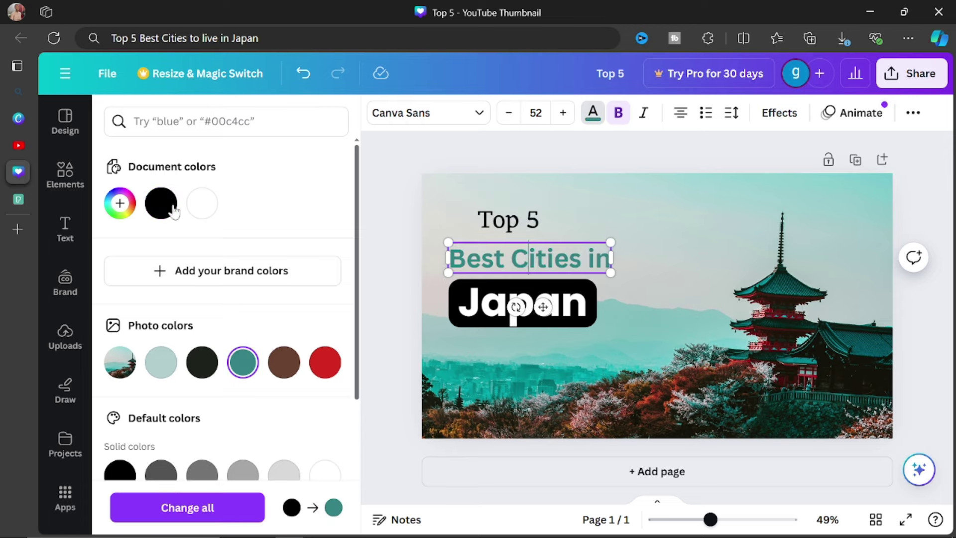
left_click(592, 113)
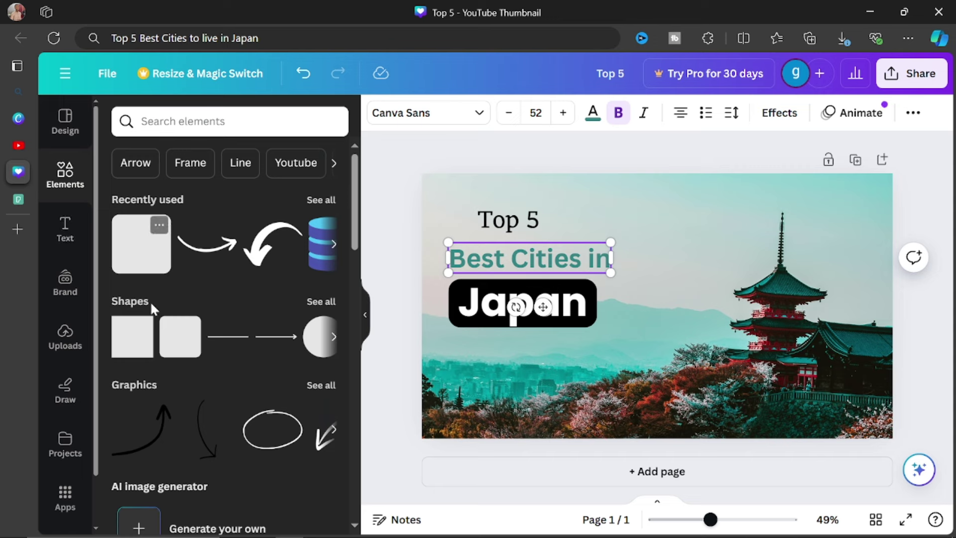
Add a square, shape it into a black bar behind the line, then delete it
left_click(166, 349)
left_click_drag(662, 300, 483, 232)
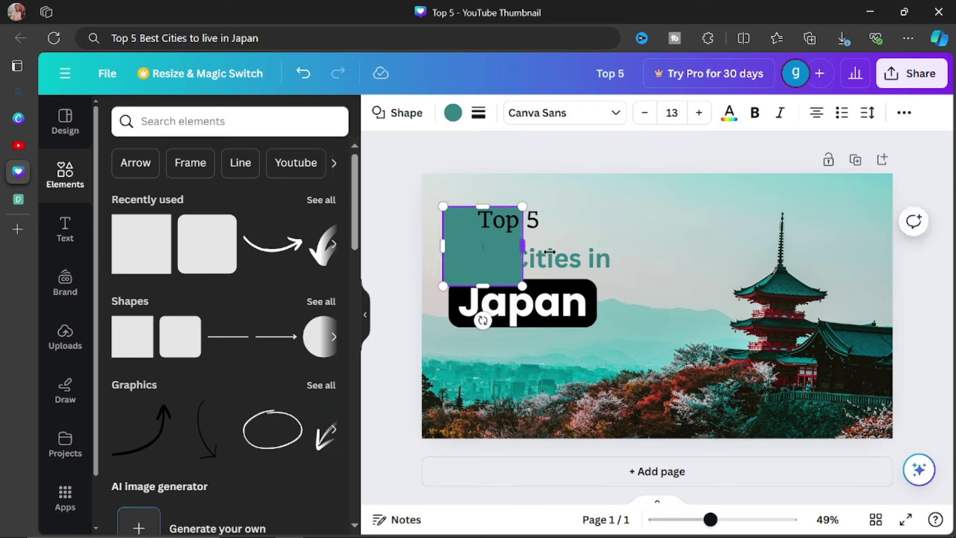
left_click_drag(549, 251, 621, 249)
left_click_drag(531, 207, 532, 242)
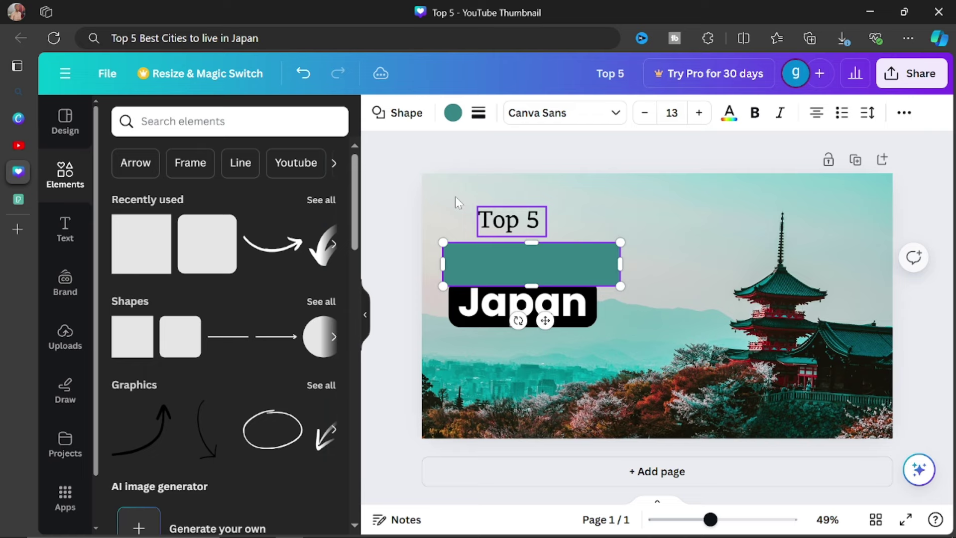
left_click(453, 113)
left_click(214, 208)
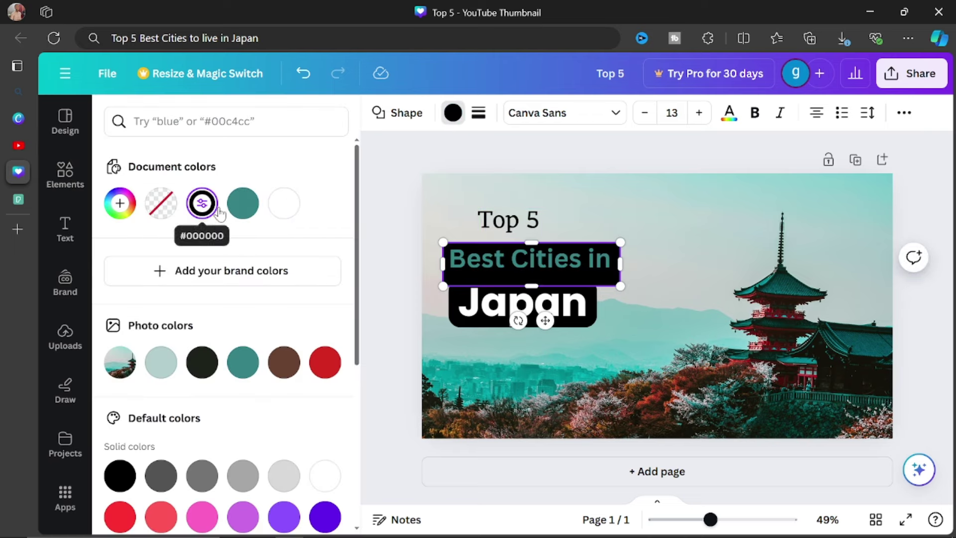
left_click_drag(531, 286, 532, 273)
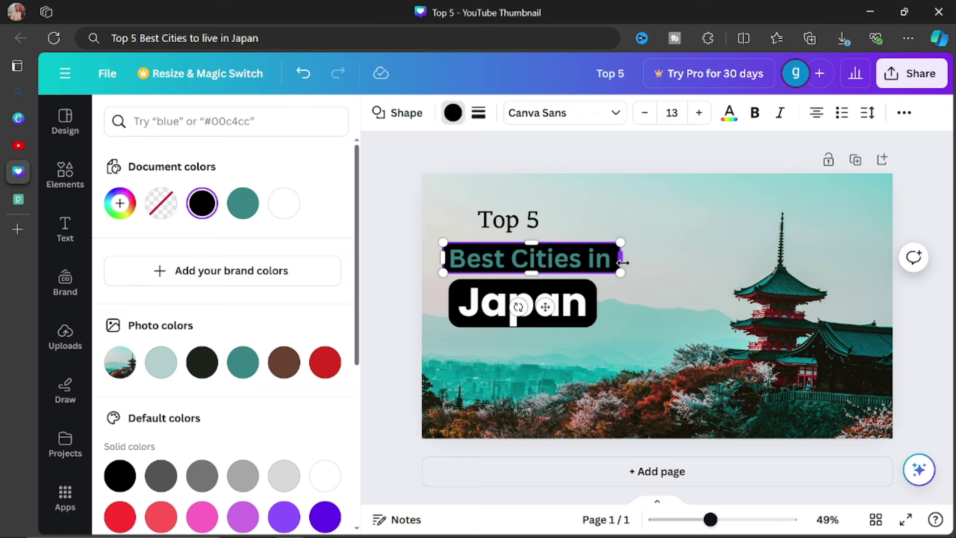
key("Delete")
Make the 'Best Cities in' text white
double_click(565, 262)
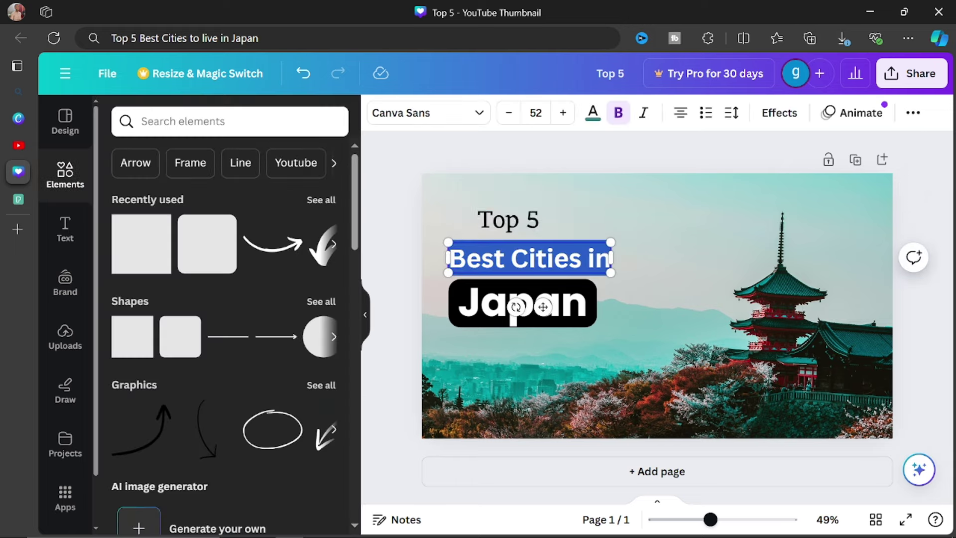
left_click(600, 116)
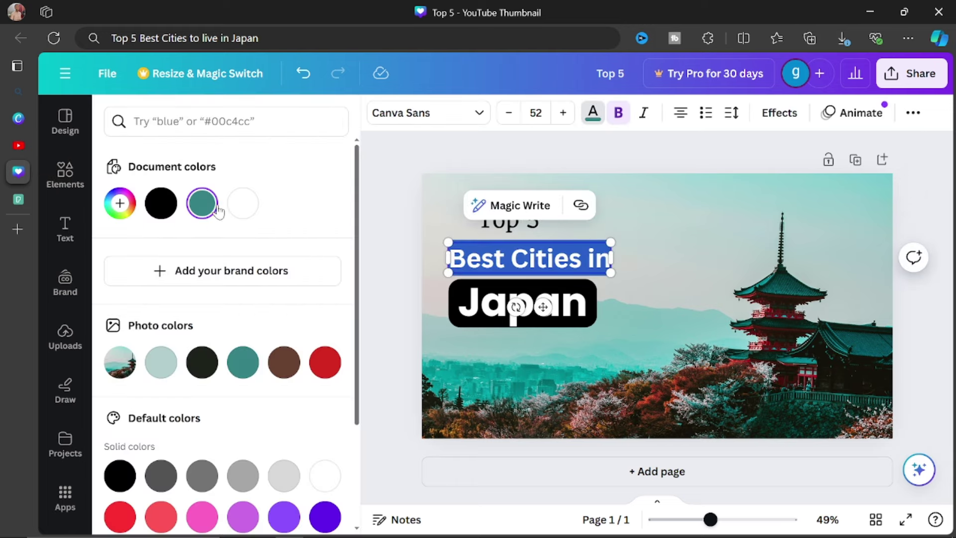
left_click(243, 203)
left_click(418, 156)
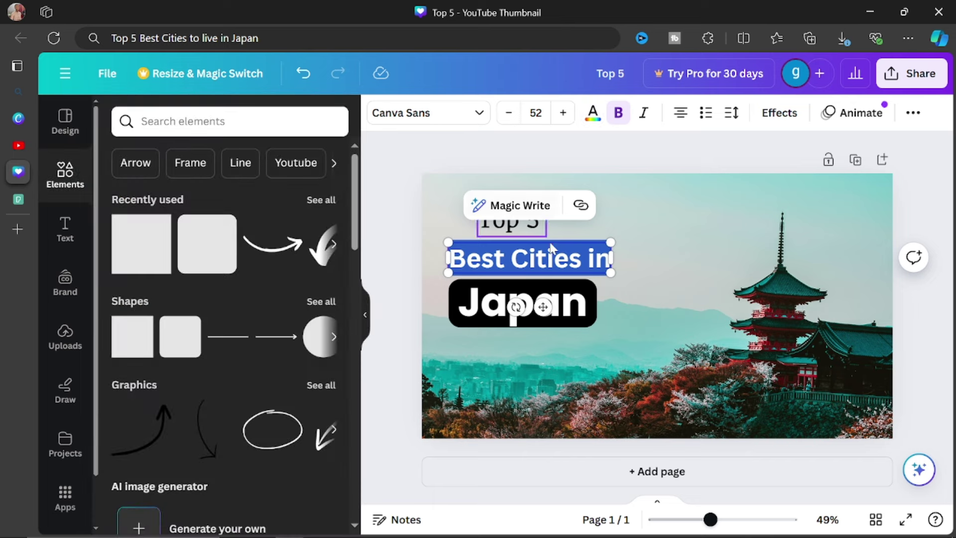
left_click(695, 164)
Reposition 'Best Cities in' and 'Top 5' so their left edges line up
mouse_move(587, 263)
left_mouse_down()
mouse_move(715, 325)
mouse_move(586, 261)
left_mouse_up()
mouse_move(530, 220)
left_mouse_down()
mouse_move(532, 228)
mouse_move(519, 227)
left_mouse_up()
left_click(577, 255)
left_click_drag(576, 254, 560, 253)
Set 'Best Cities in' to Poppins ExtraBold, after trying League Spartan and SemiBold
triple_click(560, 256)
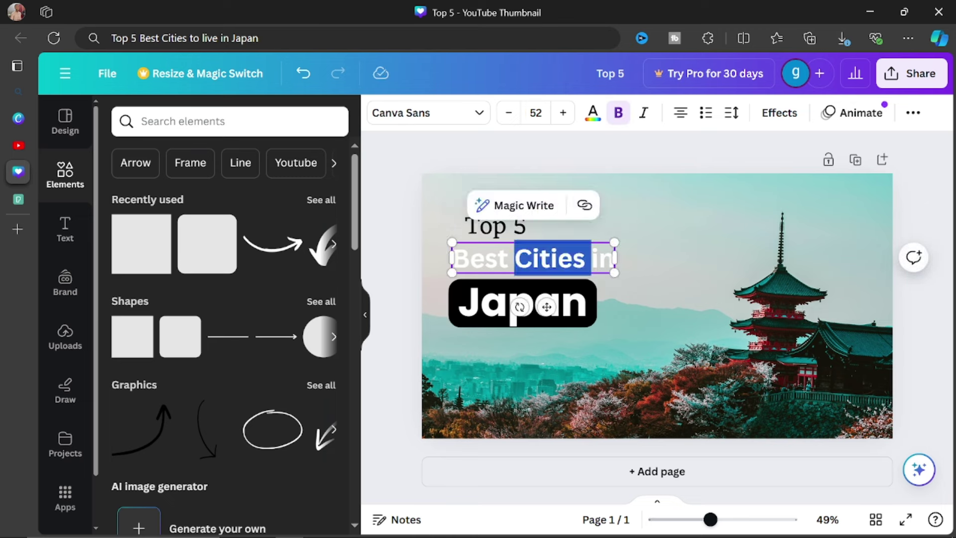
left_click(478, 116)
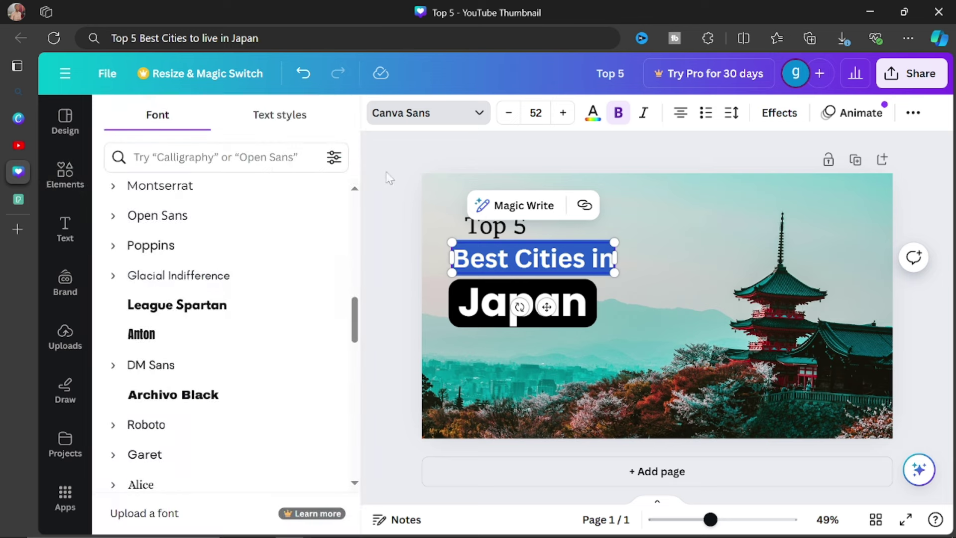
left_click(163, 309)
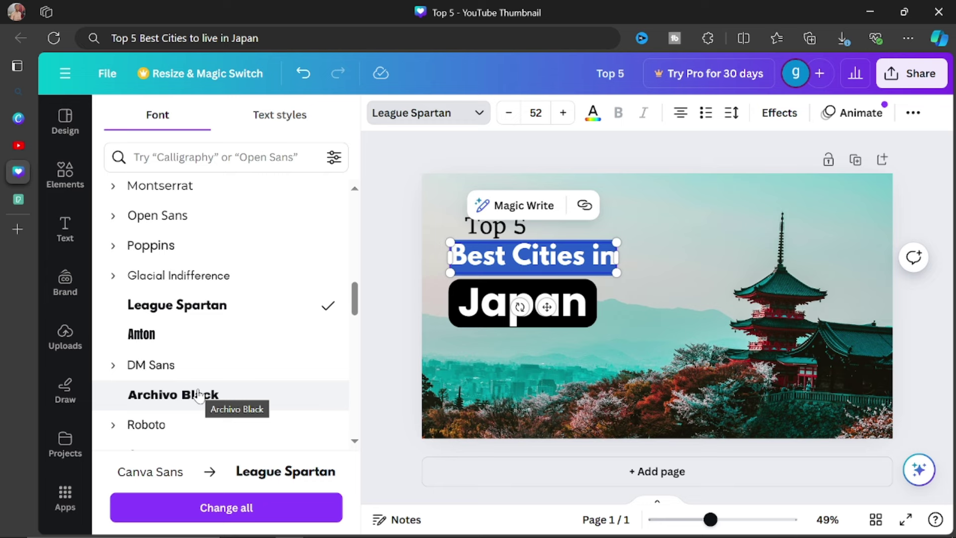
left_click(160, 246)
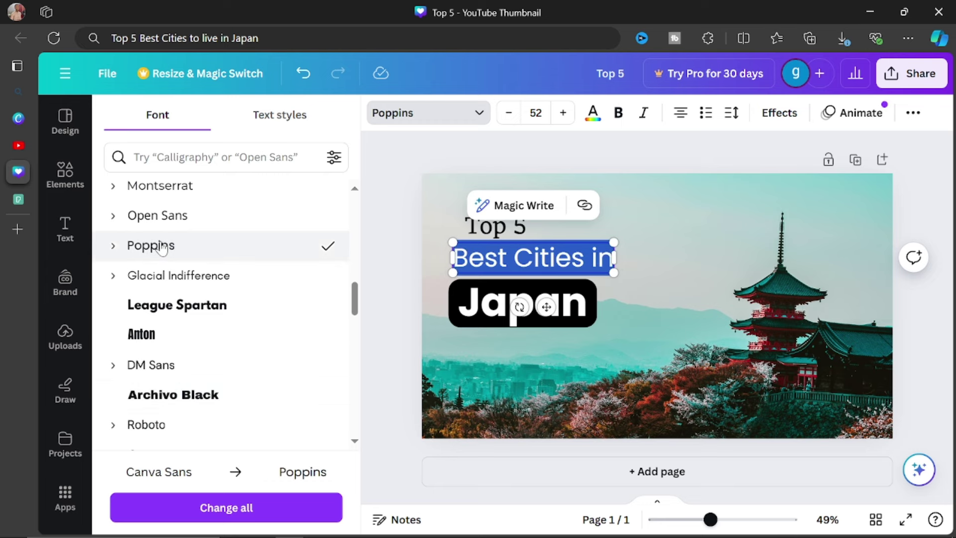
left_click(113, 249)
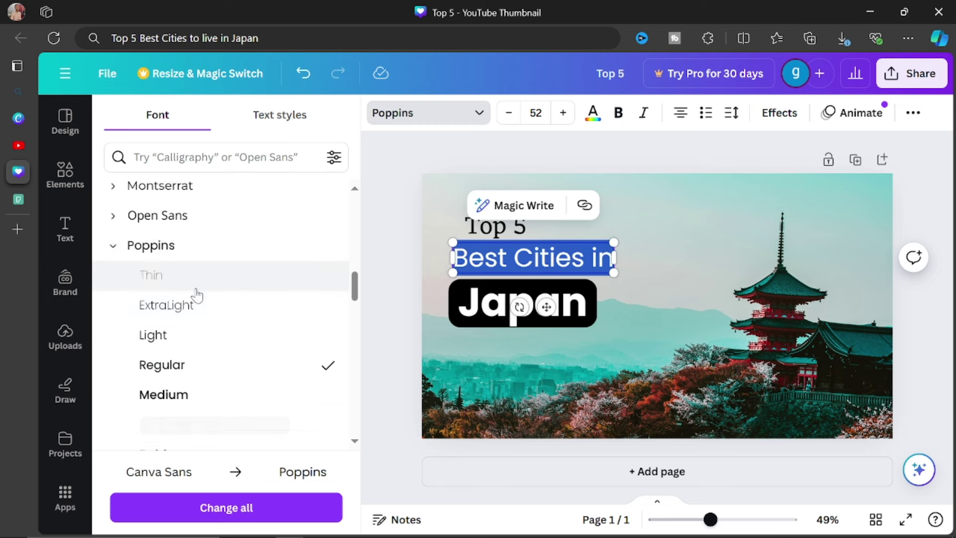
left_click(192, 429)
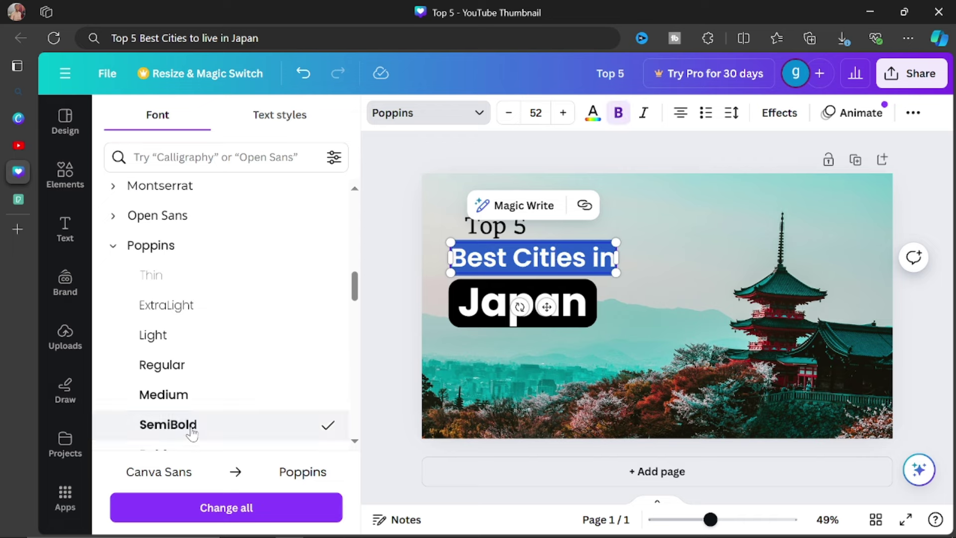
scroll(197, 374, "down", 5)
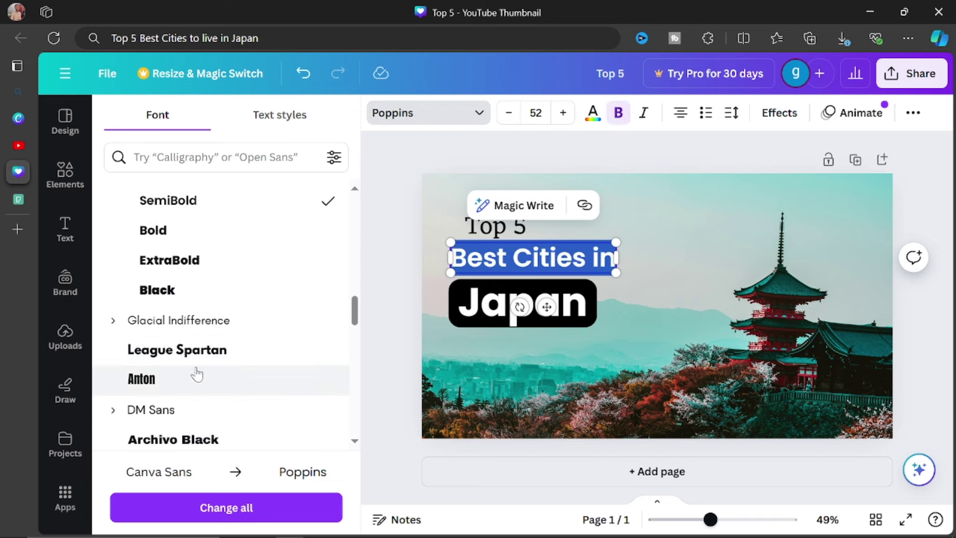
left_click(169, 262)
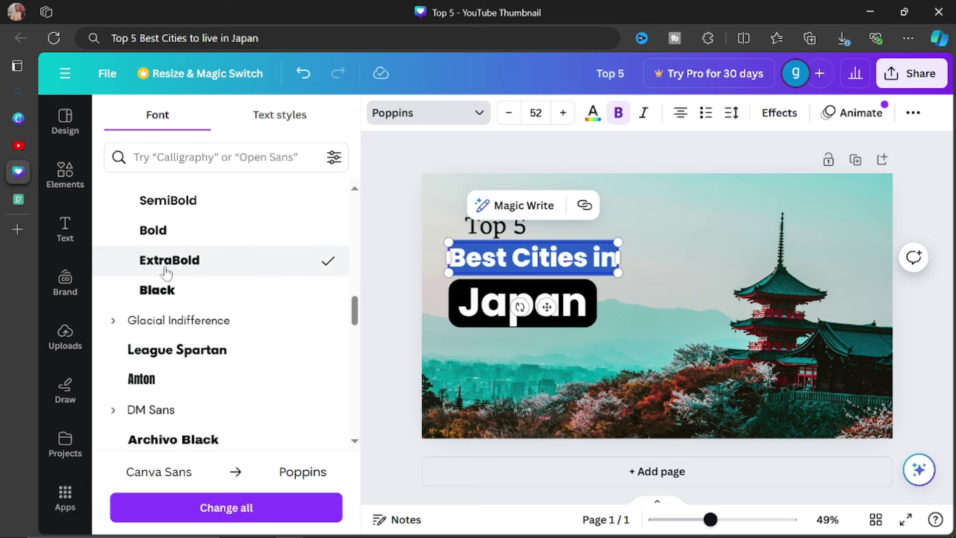
Colour 'Best Cities in' with the black document colour
left_click(593, 114)
left_click(160, 204)
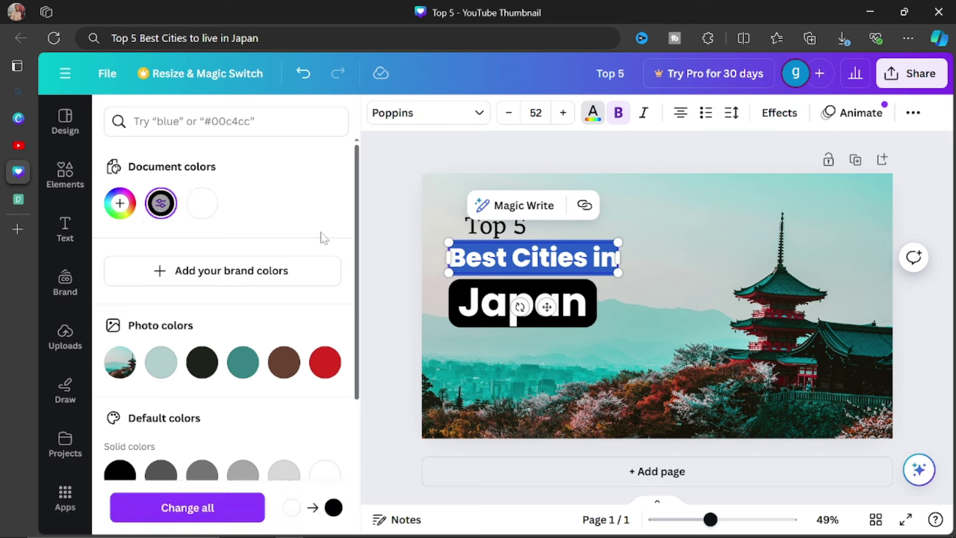
left_click(655, 162)
Unbold 'Best Cities in' and colour it brown #783019, sampled from the red trees
left_click(647, 155)
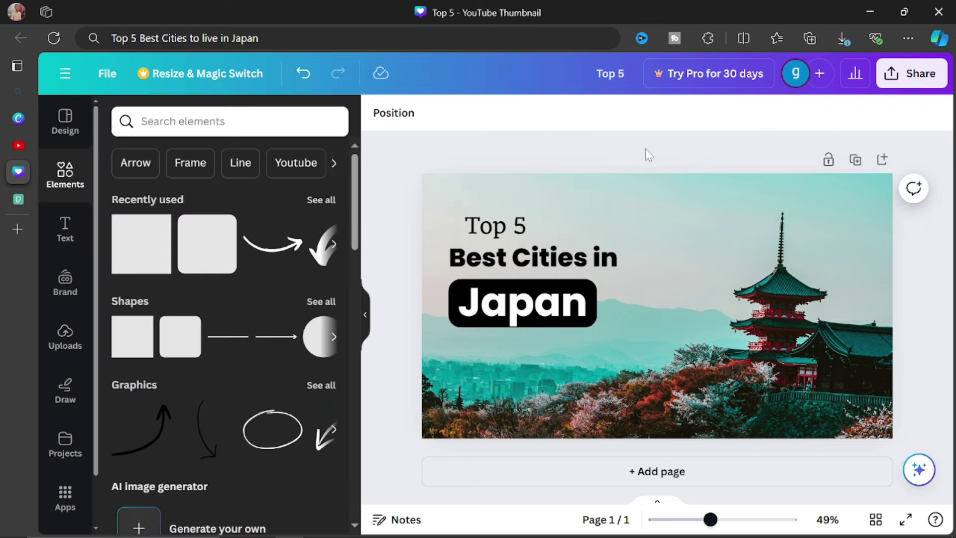
left_click(591, 264)
double_click(591, 264)
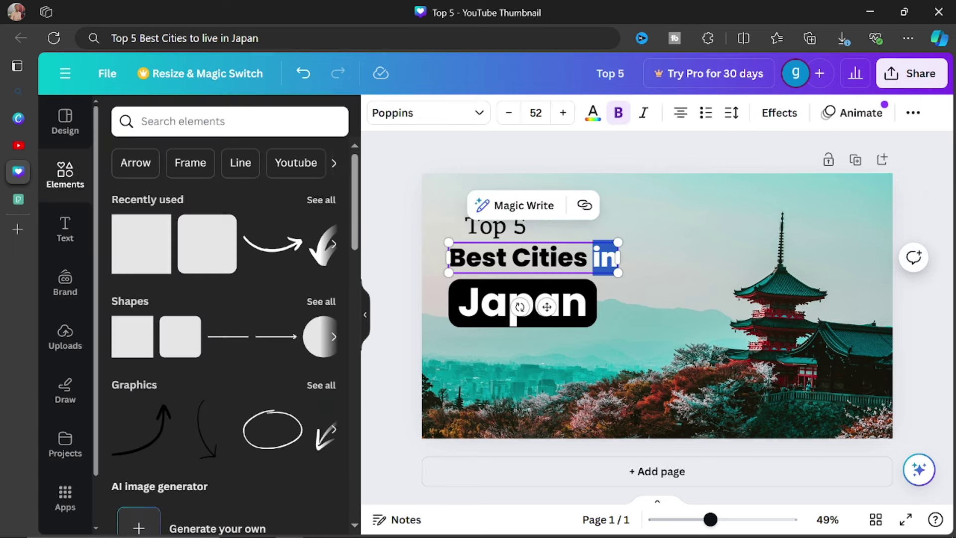
key("ctrl+a")
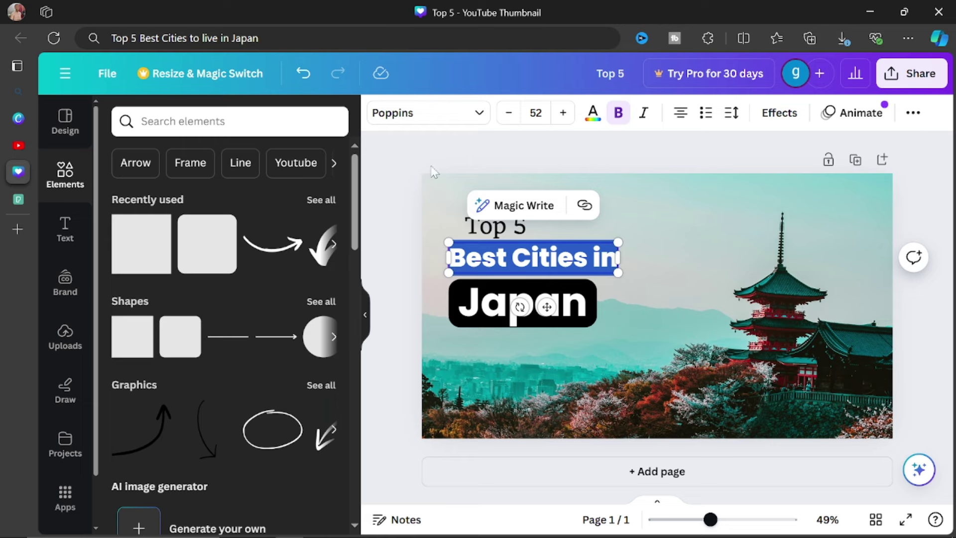
key("ctrl+b")
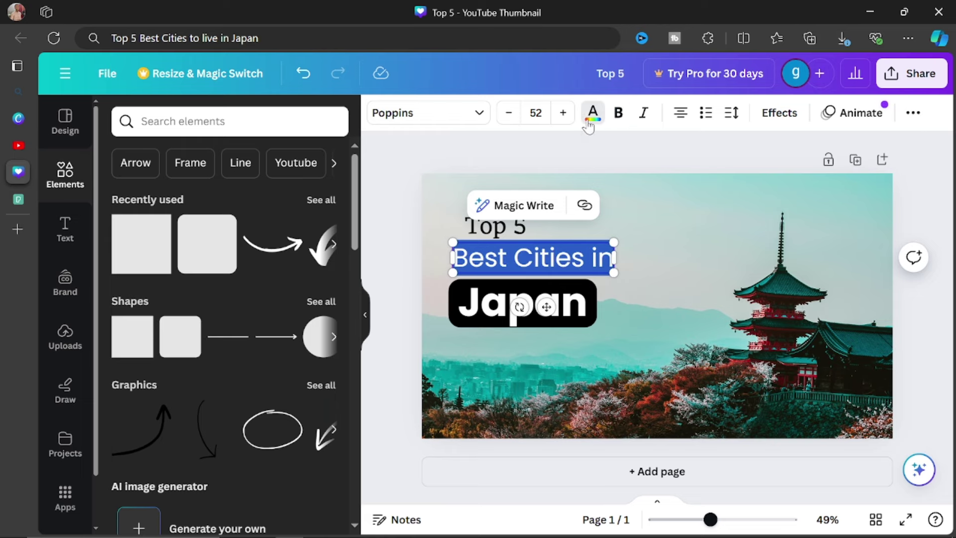
left_click(593, 112)
left_click(120, 203)
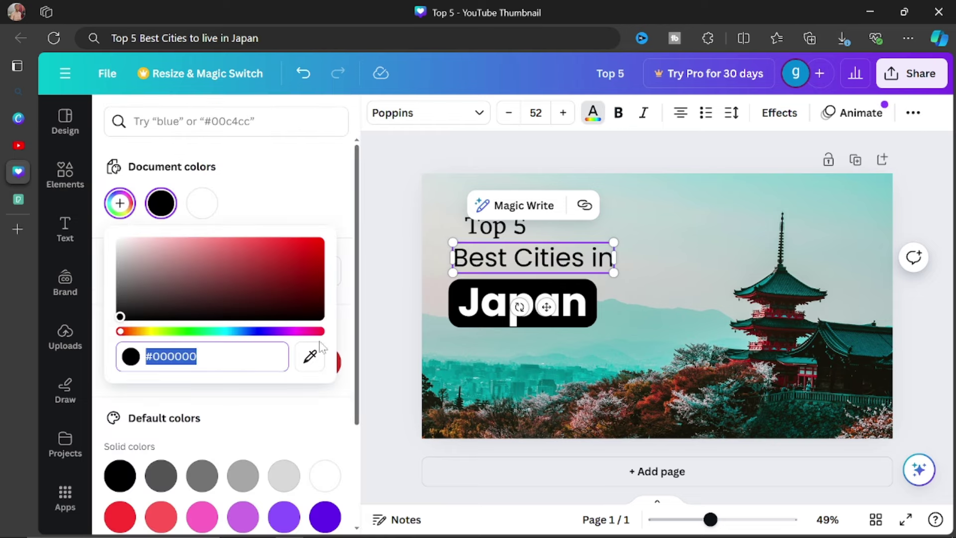
left_click(310, 356)
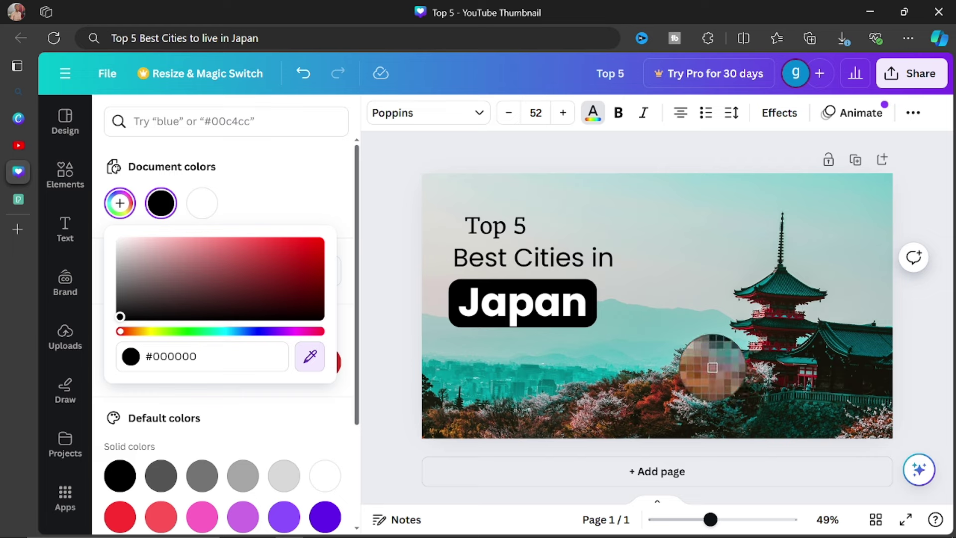
left_click(711, 373)
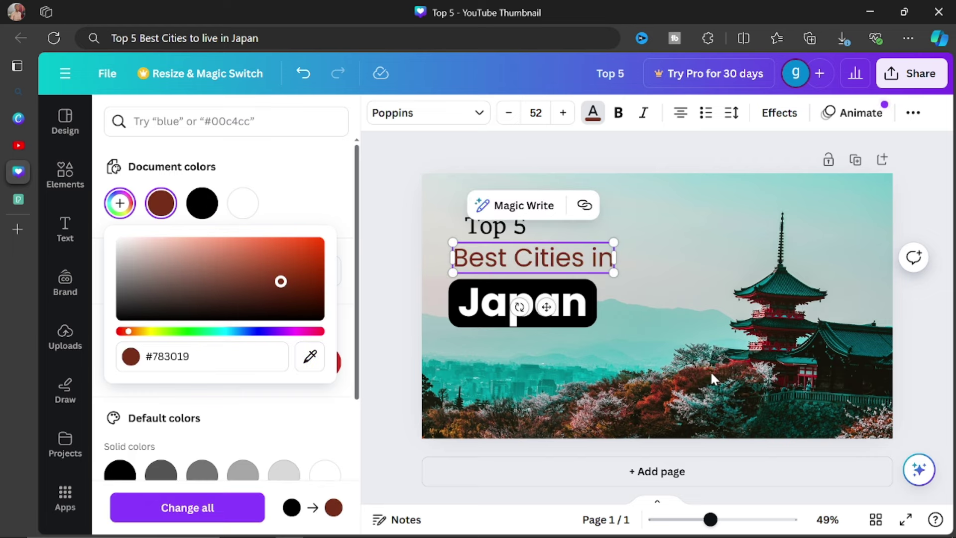
Change 'Best Cities in' to Poppins ExtraBold
left_click(428, 113)
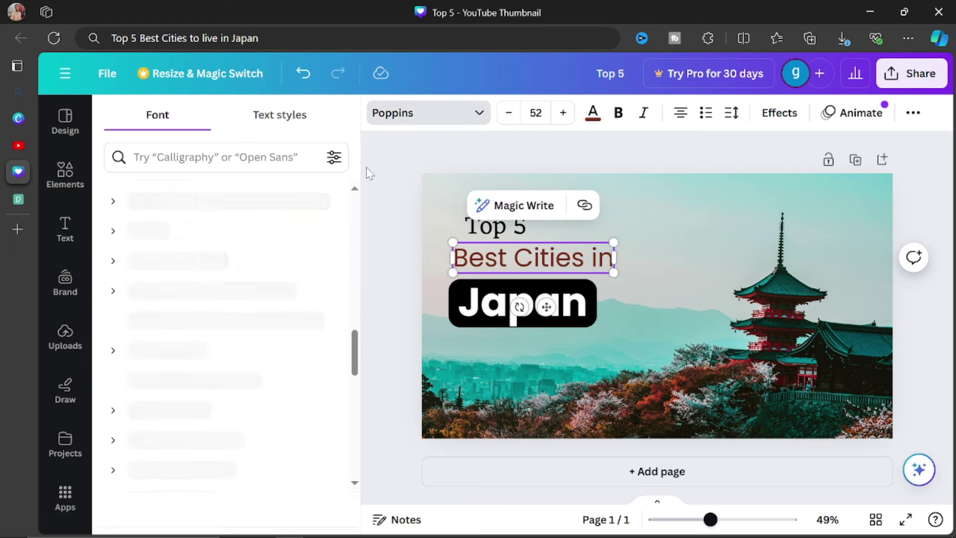
scroll(194, 333, "down", 3)
scroll(202, 334, "up", 6)
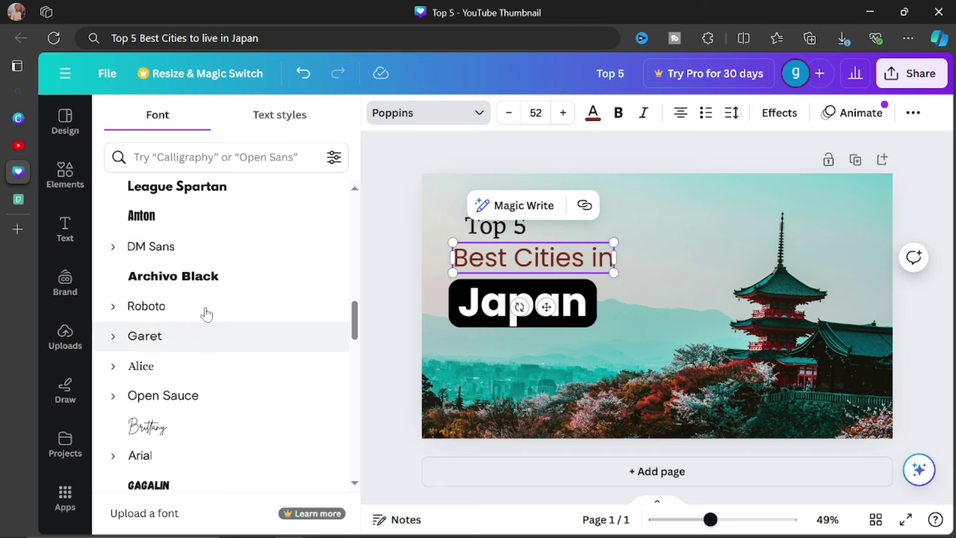
scroll(131, 242, "up", 3)
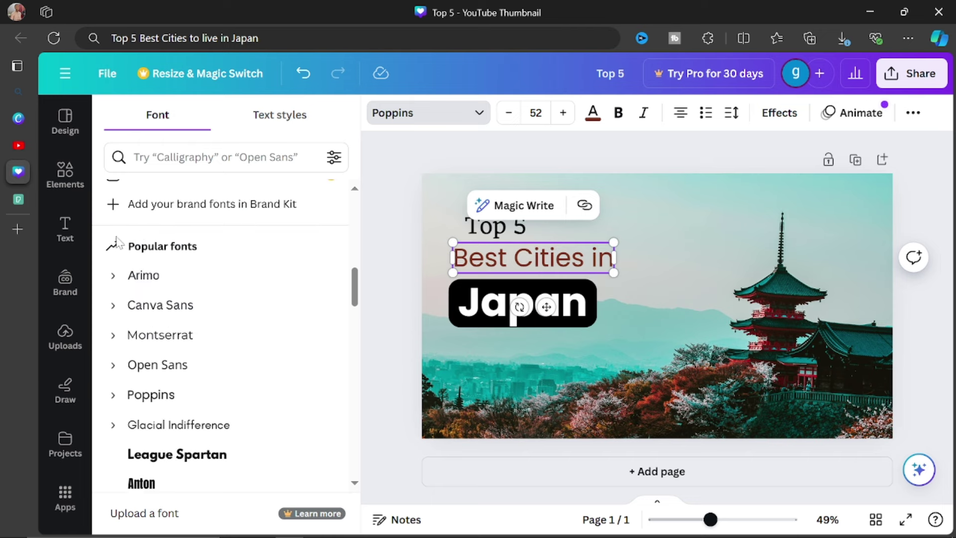
scroll(120, 244, "up", 8)
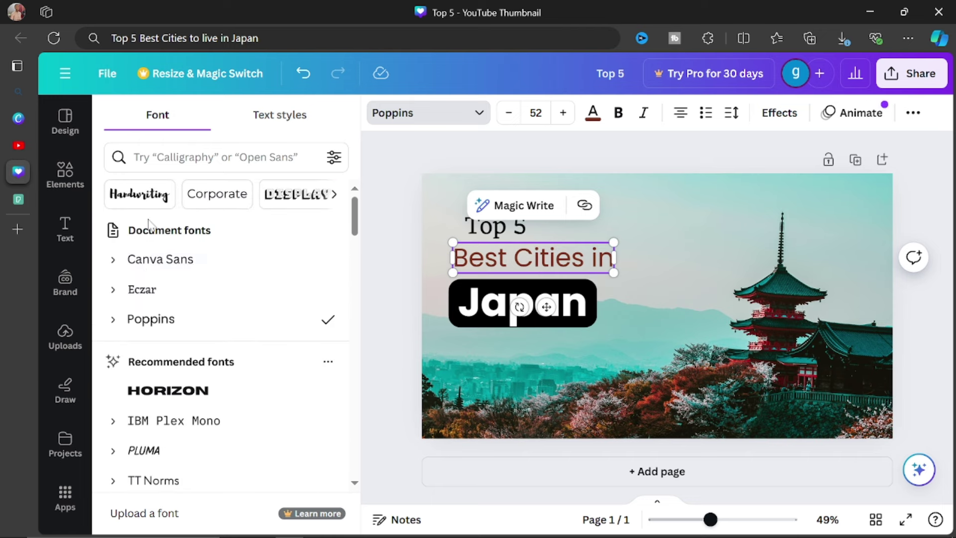
left_click(113, 319)
scroll(228, 367, "down", 5)
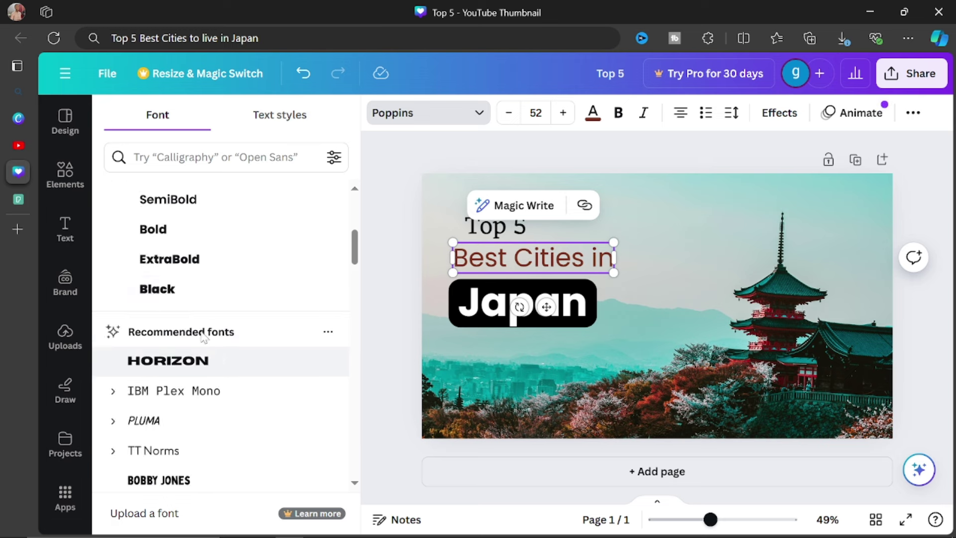
left_click(174, 264)
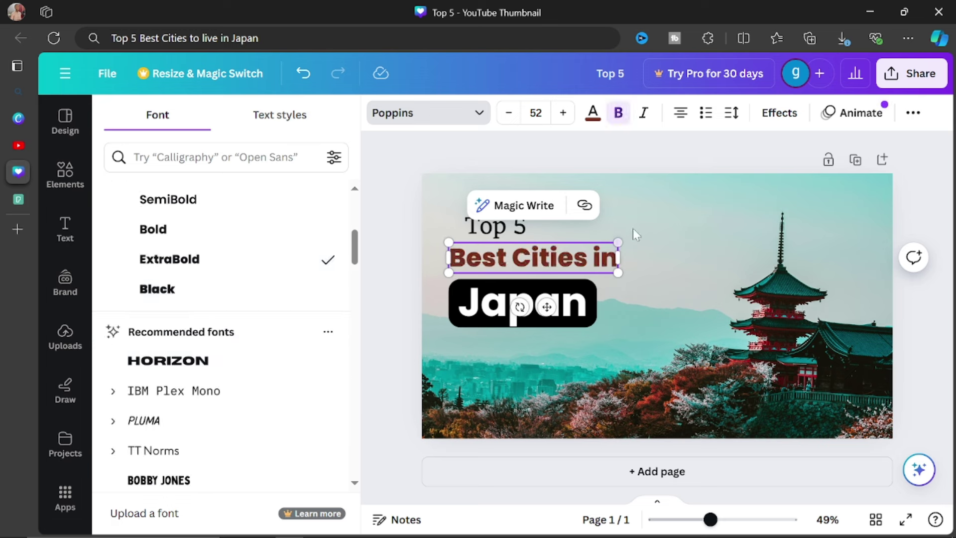
left_click(496, 226, "shift")
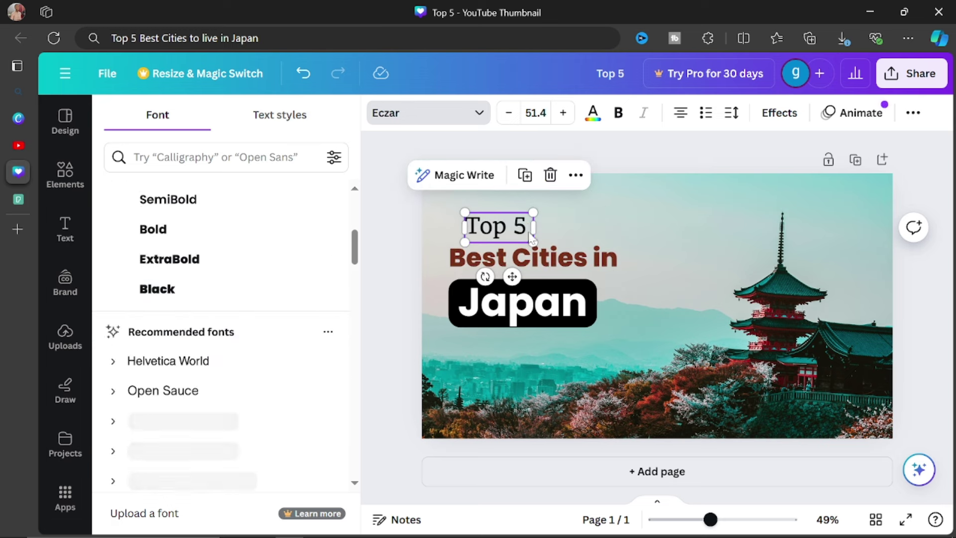
Enlarge the three title lines together and move them up and left
left_click(589, 314, "shift")
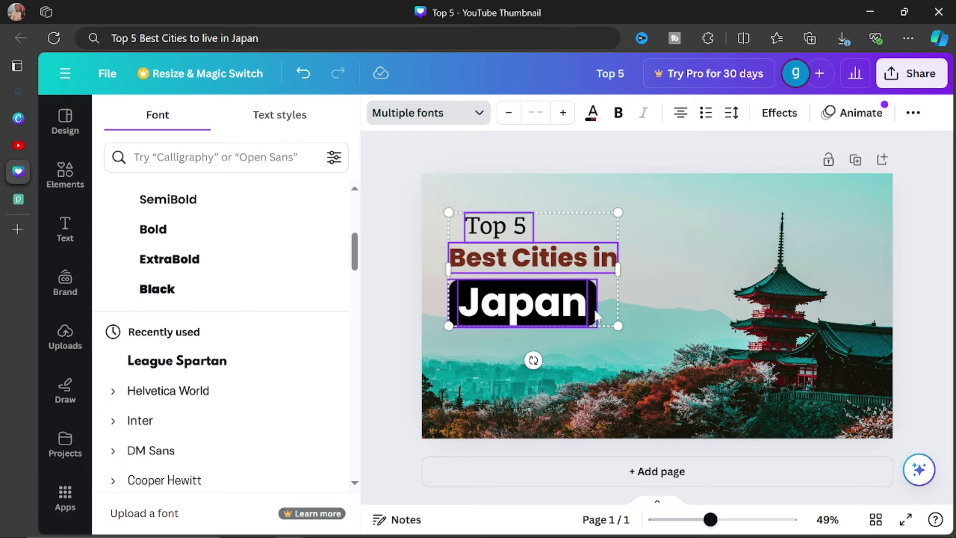
left_click_drag(618, 325, 683, 384)
left_click_drag(596, 343, 584, 330)
left_click(891, 190)
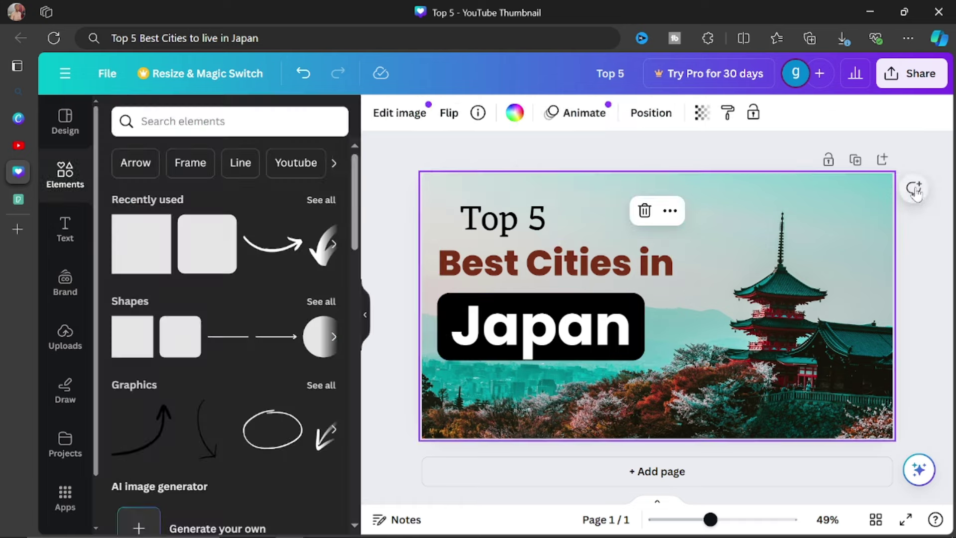
key("ctrl+alt+n")
left_click(921, 159)
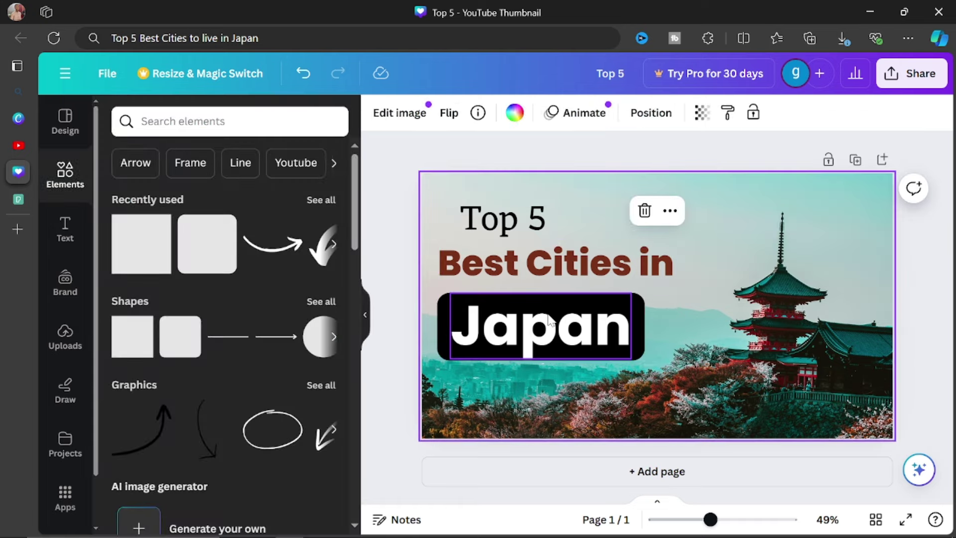
Align 'Top 5' and 'Best Cities in' on one left edge and centre 'Japan' on its box
left_click_drag(542, 265, 558, 270)
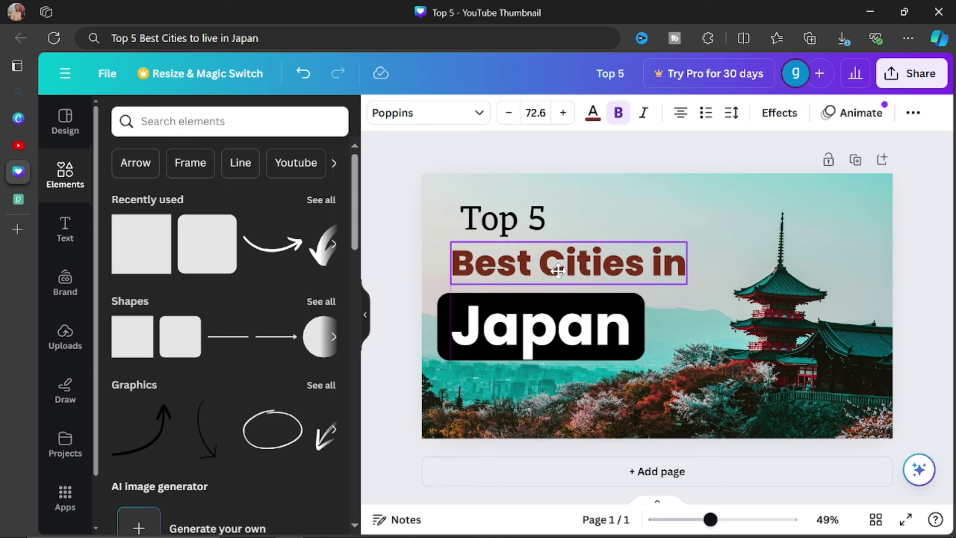
left_click_drag(499, 230, 489, 230)
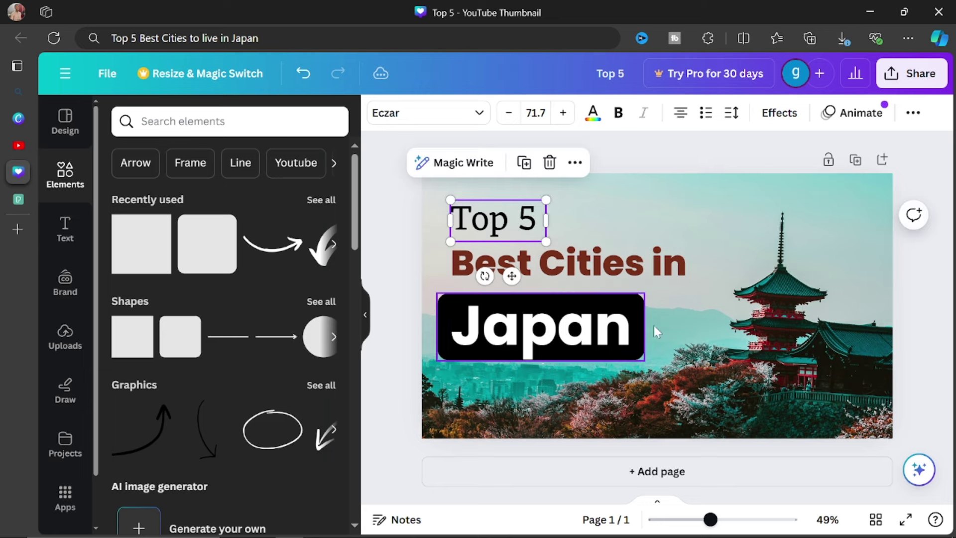
left_click(640, 297)
mouse_move(578, 337)
left_mouse_down()
mouse_move(576, 323)
mouse_move(578, 338)
left_mouse_up()
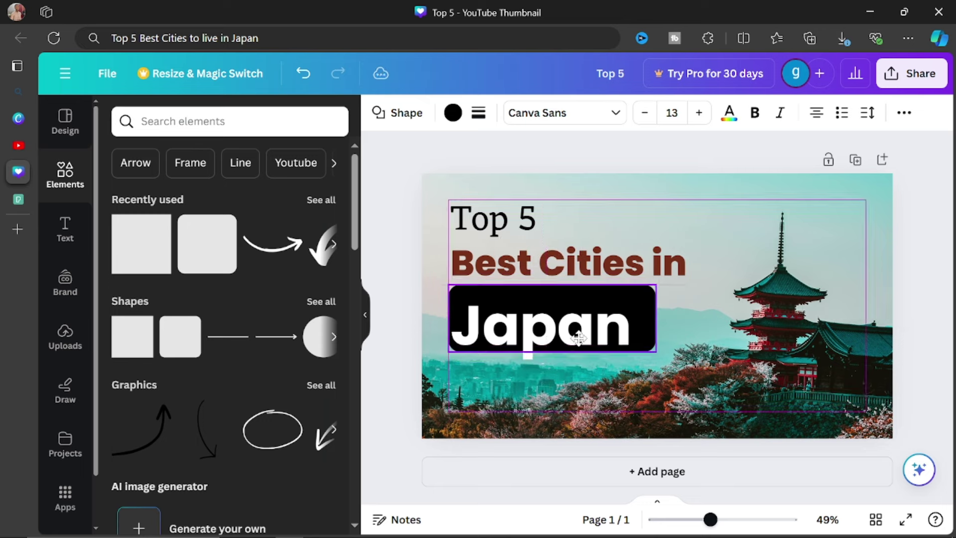
left_click(626, 154)
mouse_move(537, 321)
left_mouse_down()
mouse_move(554, 320)
mouse_move(542, 320)
left_mouse_up()
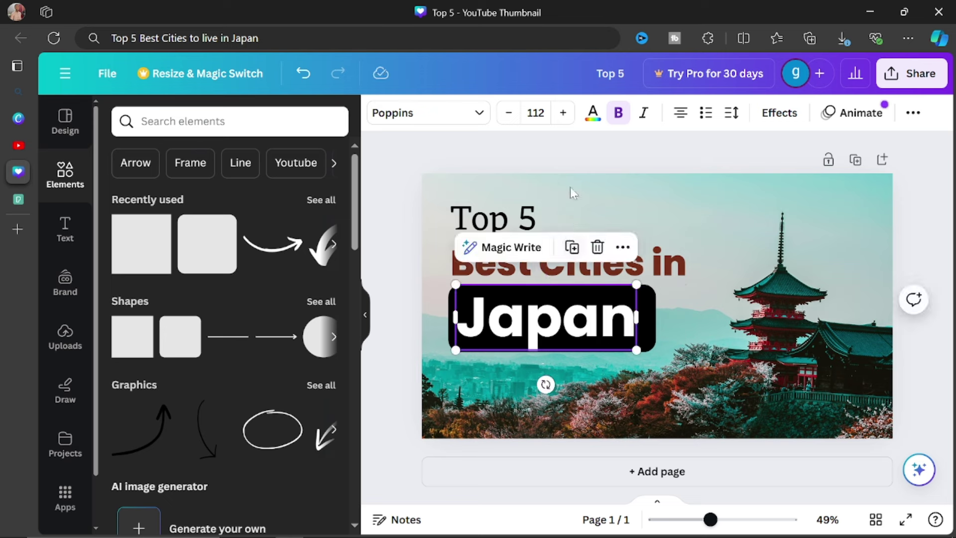
left_click(577, 147)
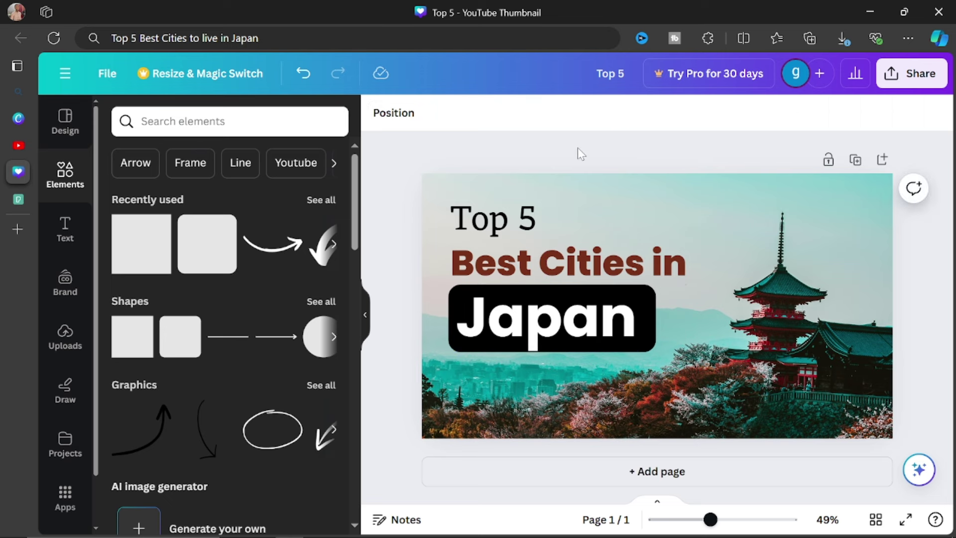
Nudge the black box down and narrow its right edge to hug 'Japan'
left_click(648, 308)
left_click_drag(649, 314, 649, 316)
left_click(569, 336)
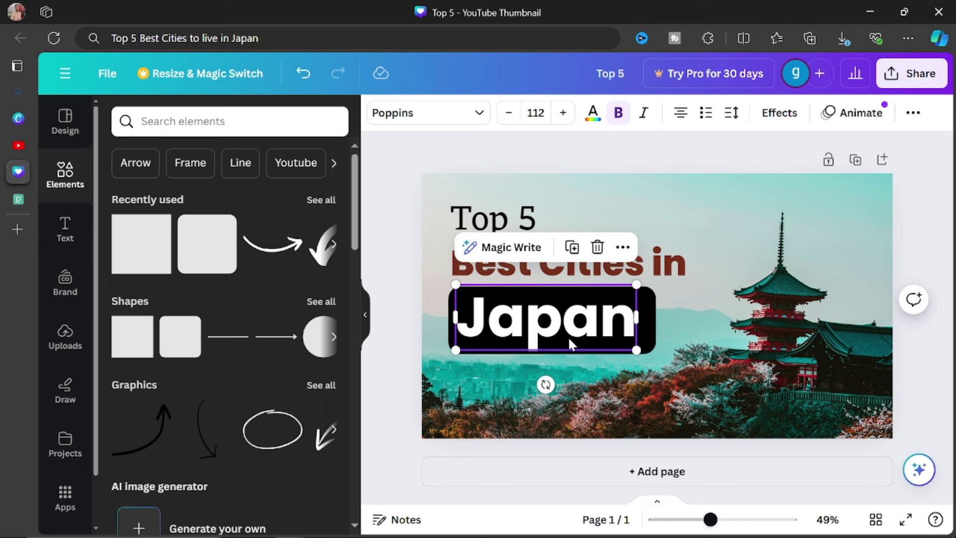
left_click(654, 325)
left_click_drag(655, 325, 645, 324)
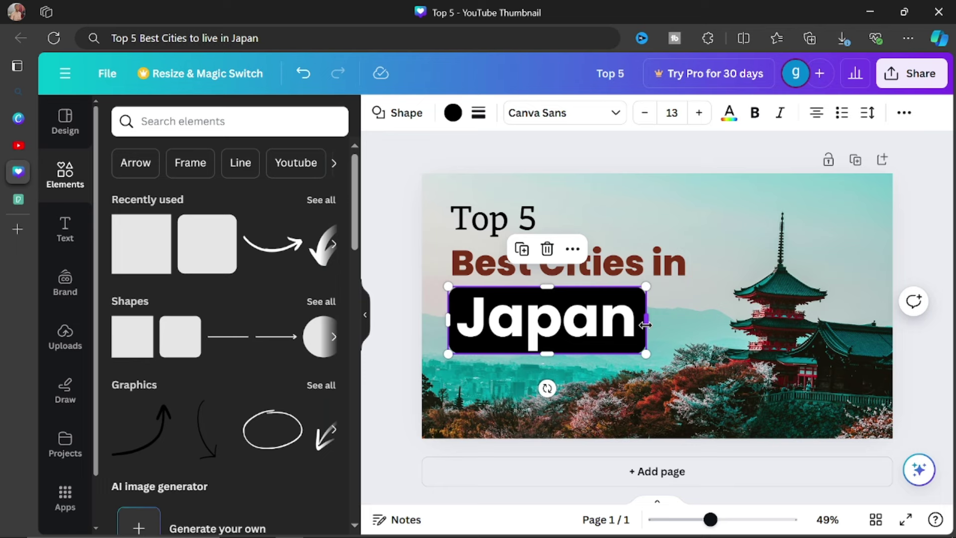
left_click(552, 146)
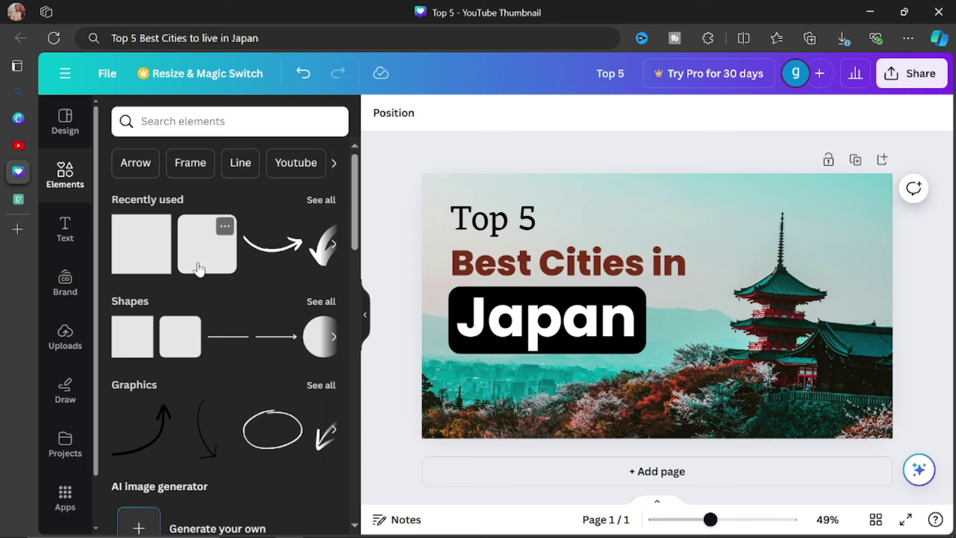
Add a teal square beside the Japan box, then delete it again
left_click(428, 178)
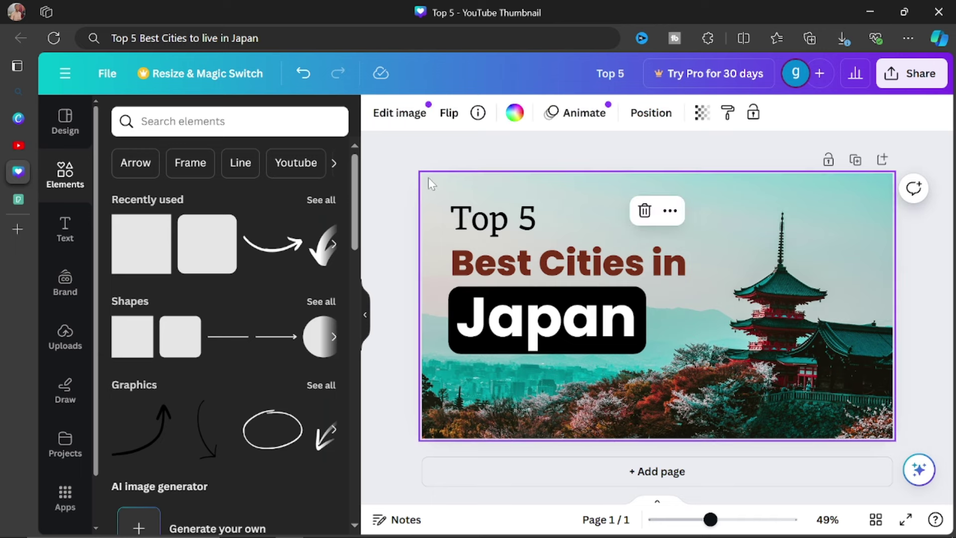
left_click(210, 251)
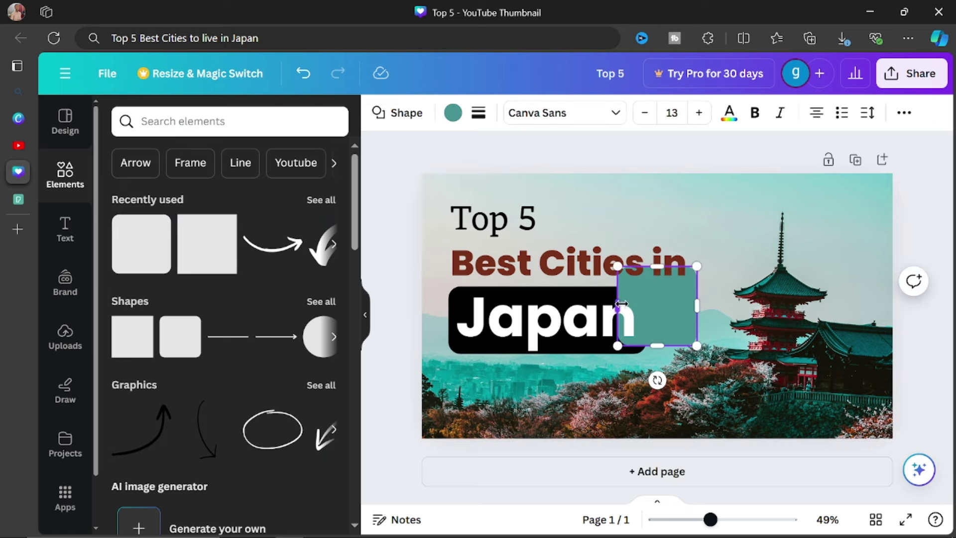
left_click_drag(662, 288, 689, 298)
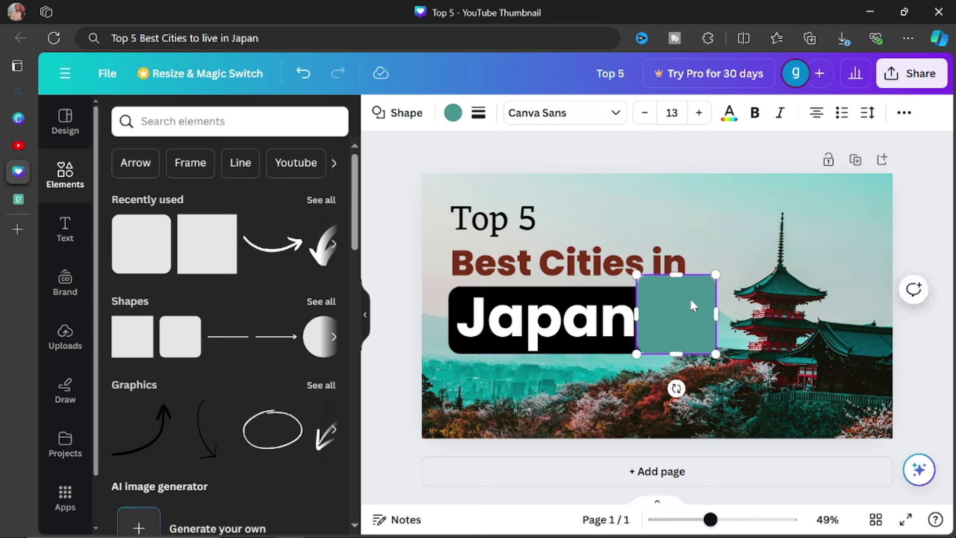
double_click(689, 297)
left_click(709, 338)
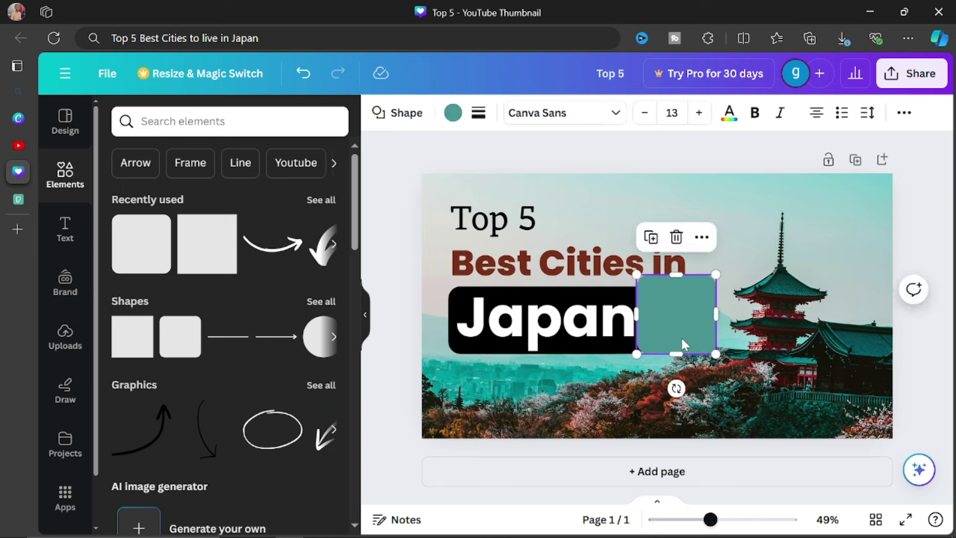
key("Delete")
left_click(565, 183)
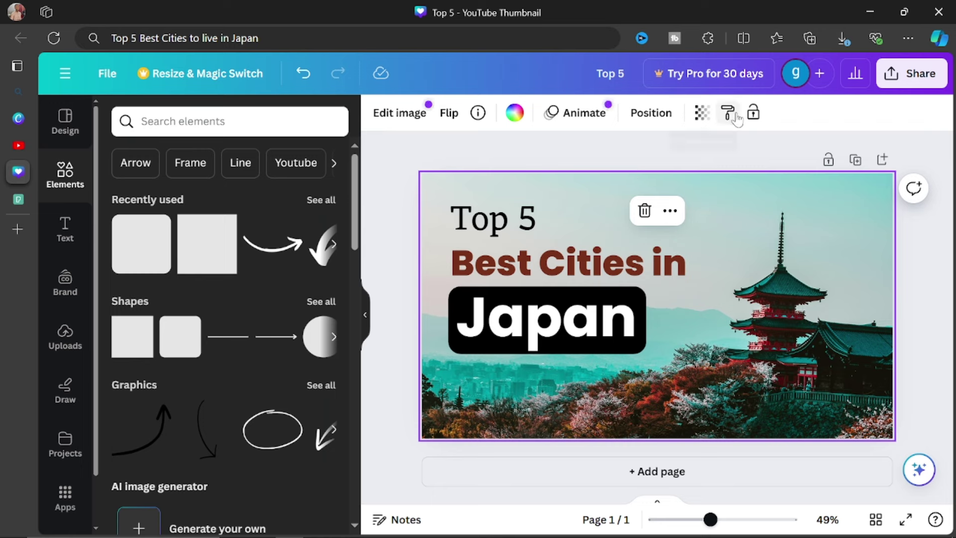
left_click(637, 144)
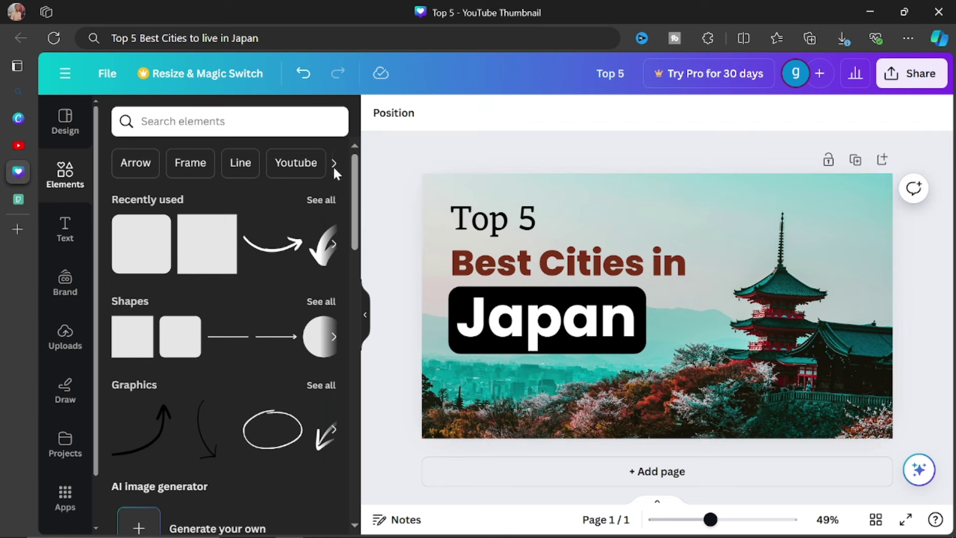
Add a new square from recent elements and stretch it over the whole canvas
left_click(207, 244)
left_click_drag(619, 305, 420, 310)
left_click_drag(561, 266, 555, 173)
left_click_drag(699, 258, 896, 273)
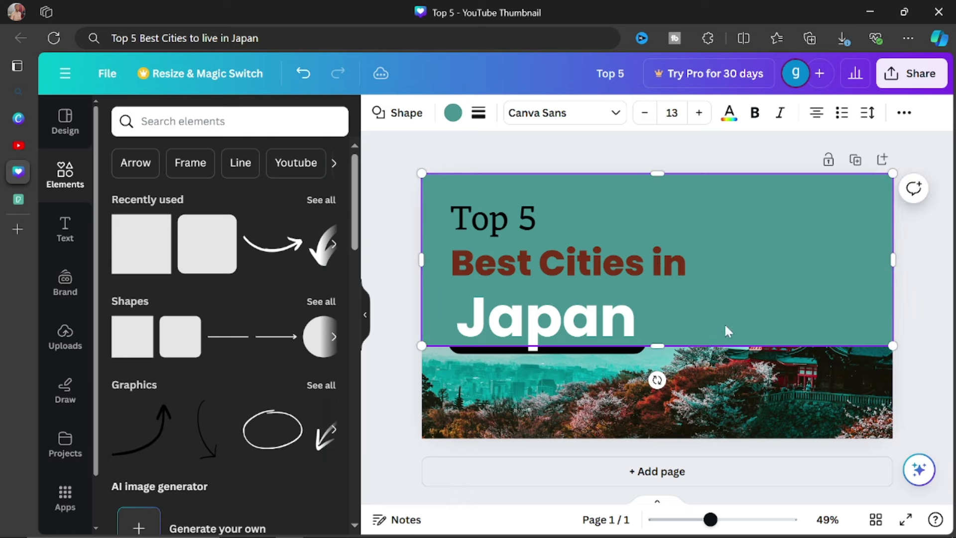
left_click_drag(657, 346, 678, 435)
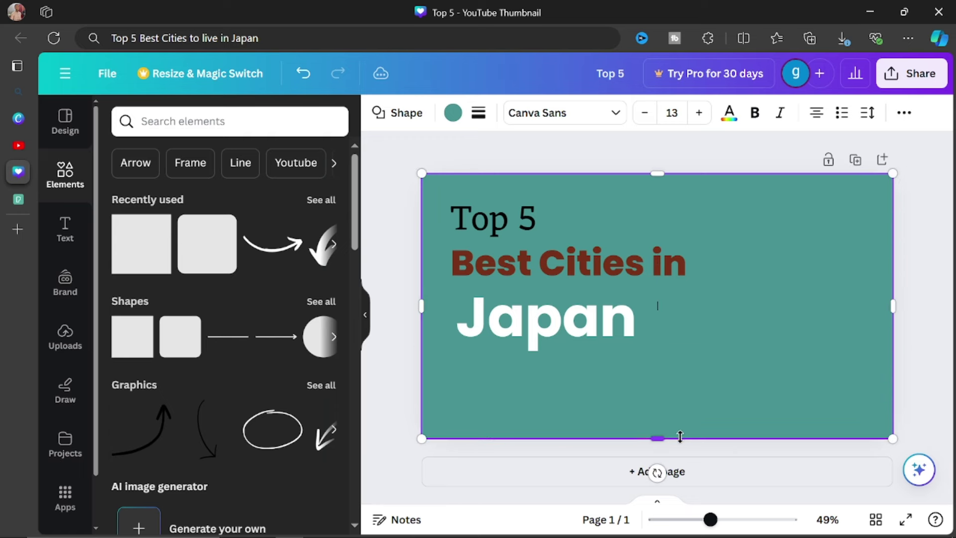
left_click(456, 122)
Remove the rectangle's fill and give it a solid white border of weight 13
left_click(160, 206)
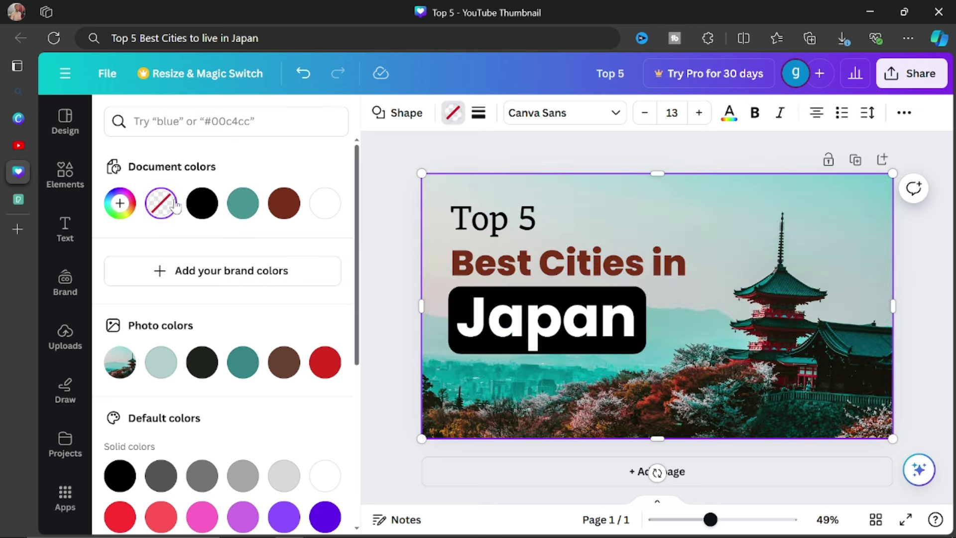
left_click(479, 115)
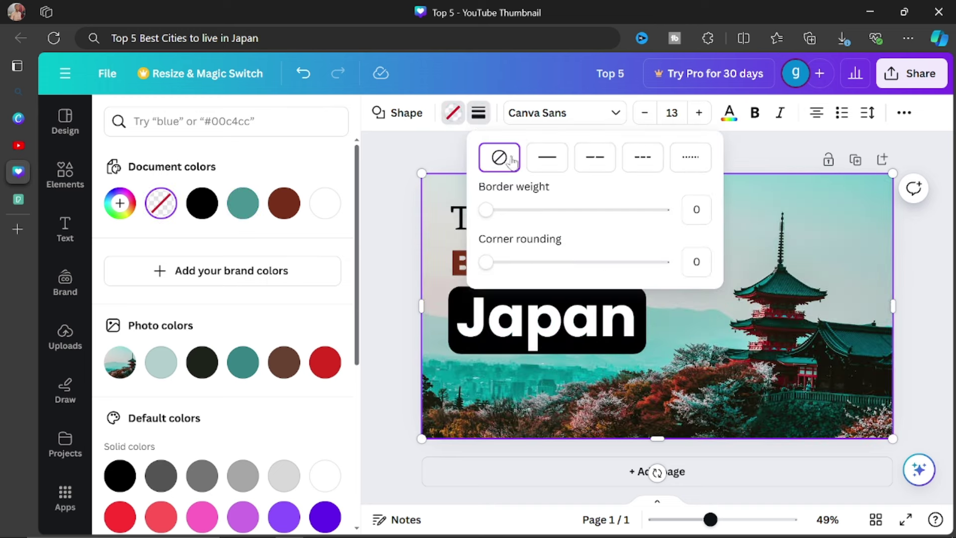
left_click(548, 158)
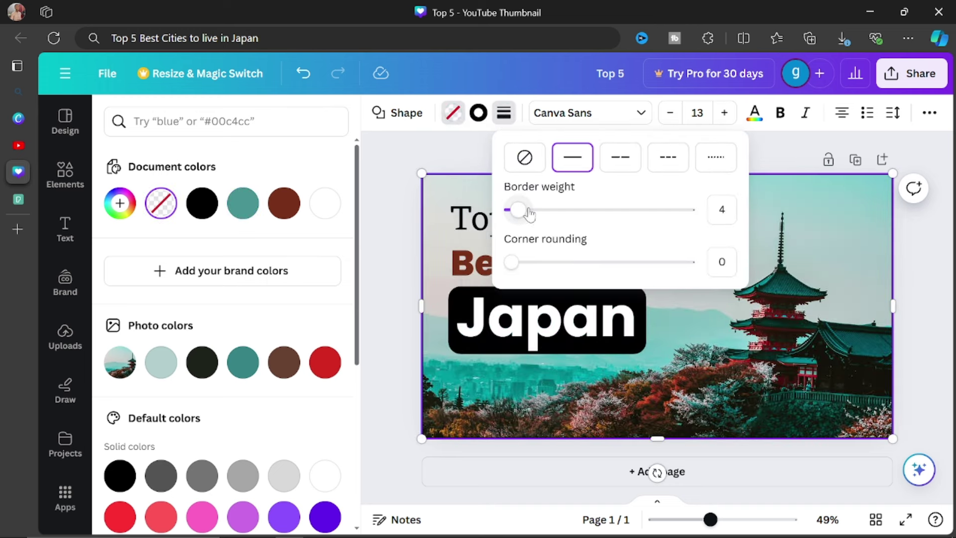
left_click_drag(529, 213, 533, 215)
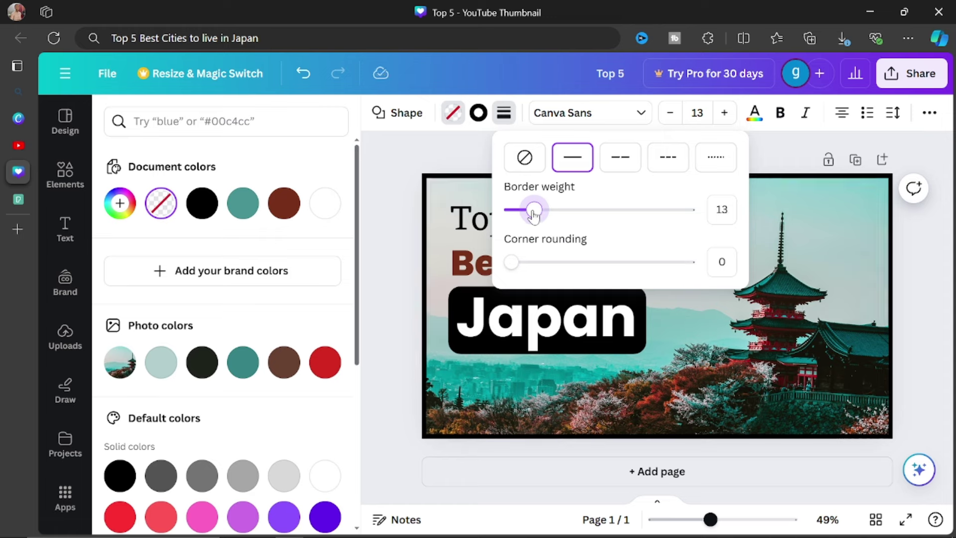
left_click(458, 132)
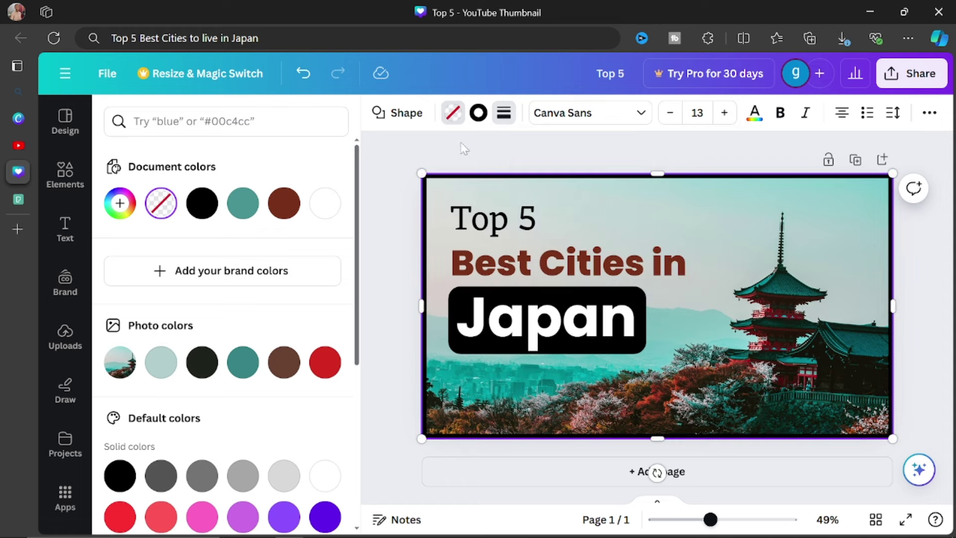
left_click(479, 114)
left_click(242, 203)
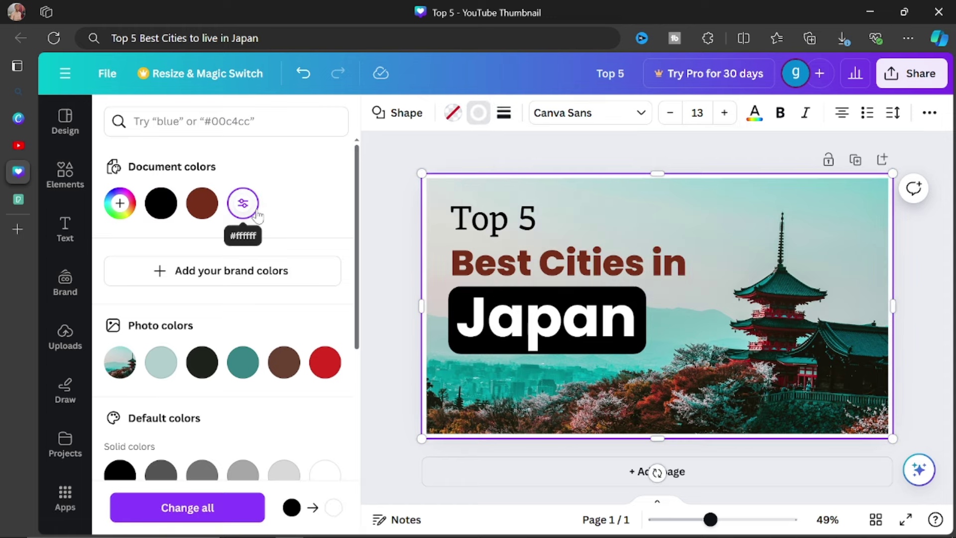
Try several border colours, then settle on a custom bright turquoise, #00CFD9
left_click(200, 210)
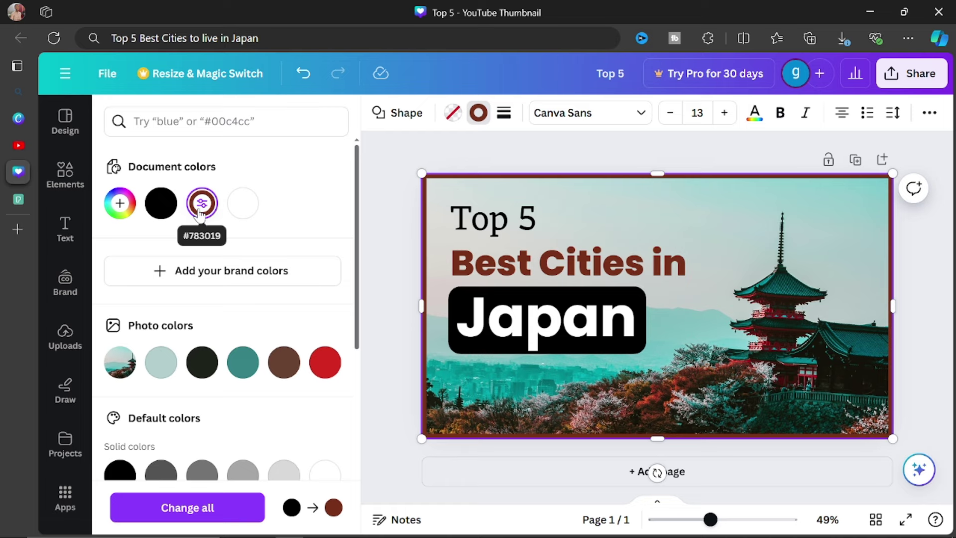
left_click(120, 215)
mouse_move(214, 288)
left_mouse_down()
mouse_move(248, 290)
mouse_move(198, 270)
mouse_move(206, 272)
left_mouse_up()
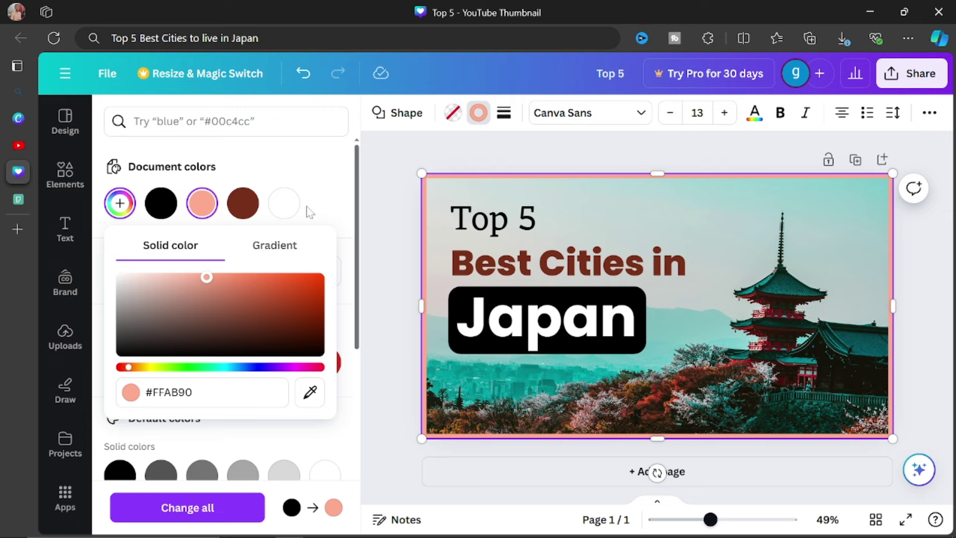
left_click(309, 392)
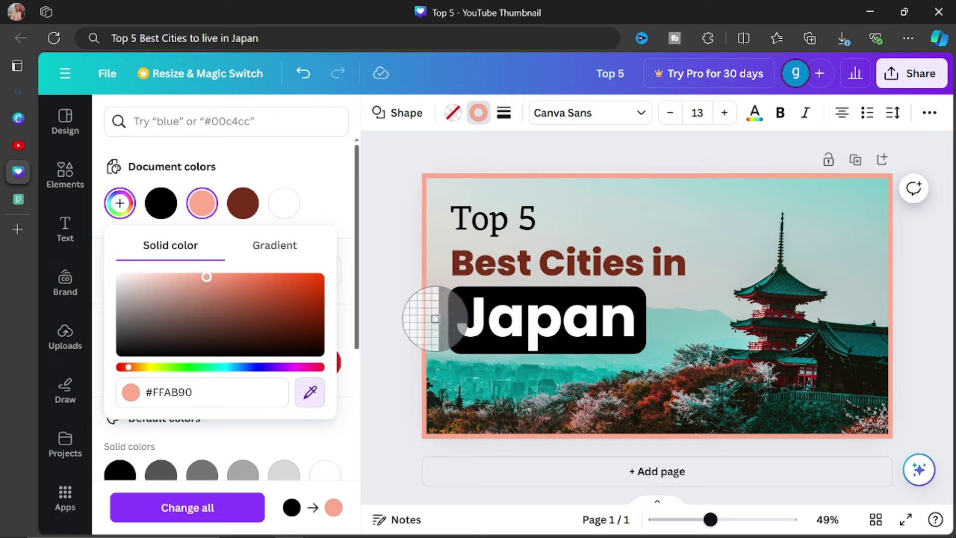
left_click(714, 322)
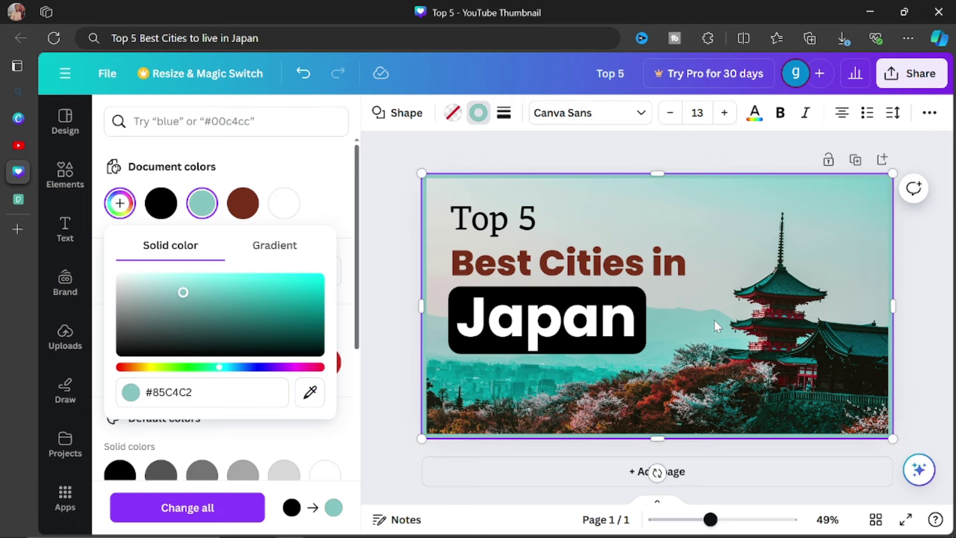
left_click(310, 391)
left_click(720, 225)
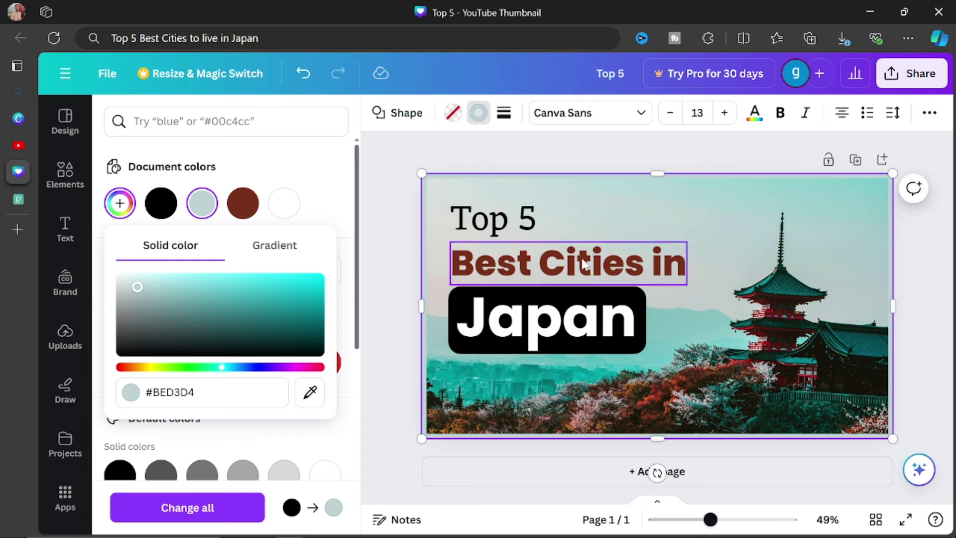
left_click_drag(138, 287, 334, 290)
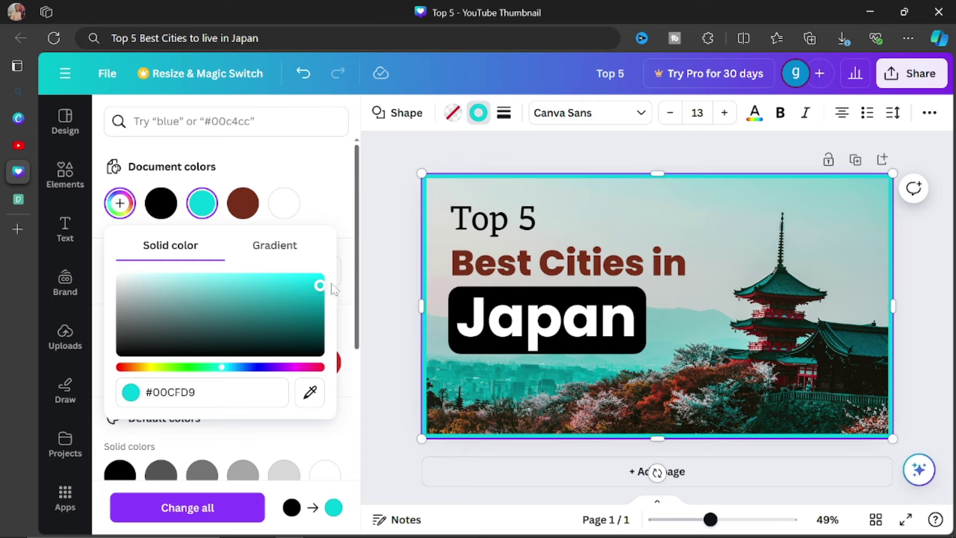
left_click(403, 220)
left_click(521, 161)
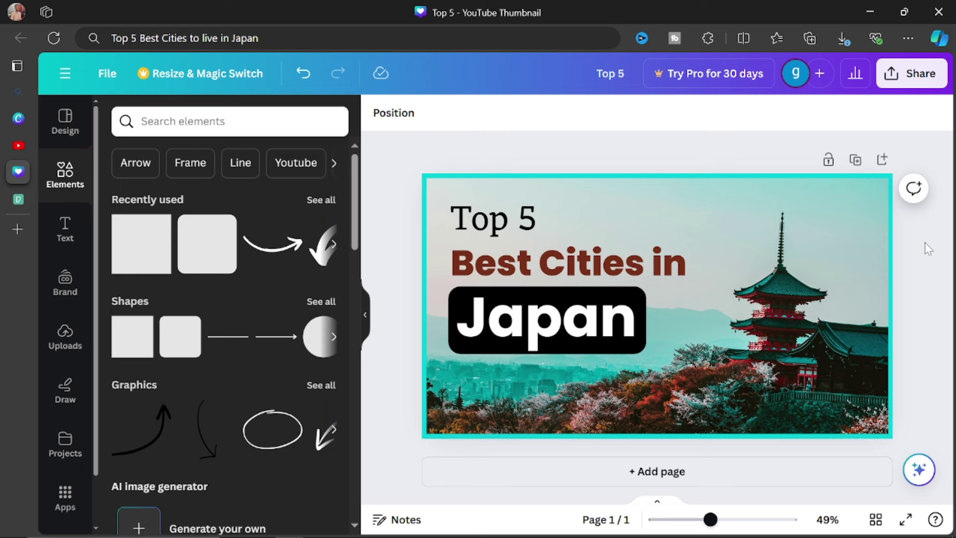
Nudge the 'Top 5' title slightly lower on the thumbnail
left_click(504, 235)
left_click_drag(504, 235, 503, 234)
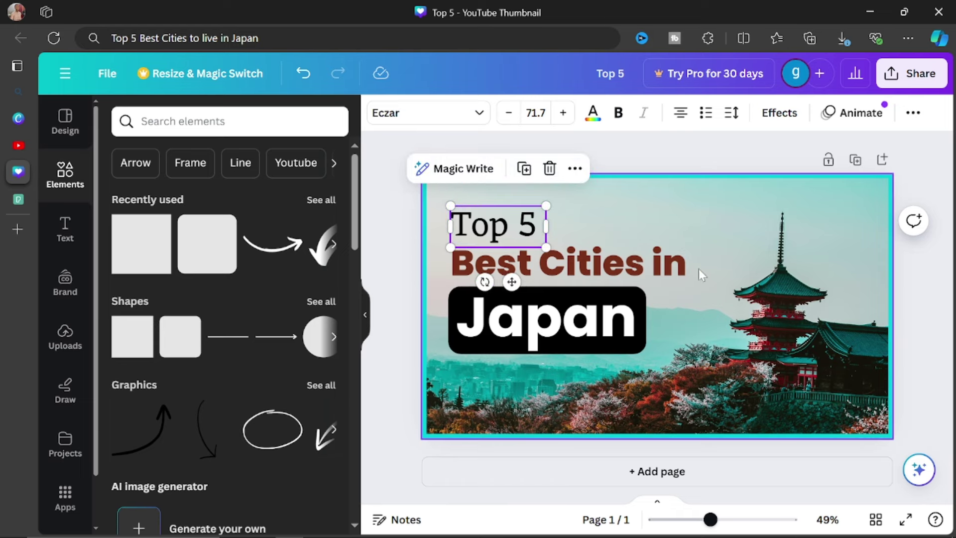
left_click(930, 276)
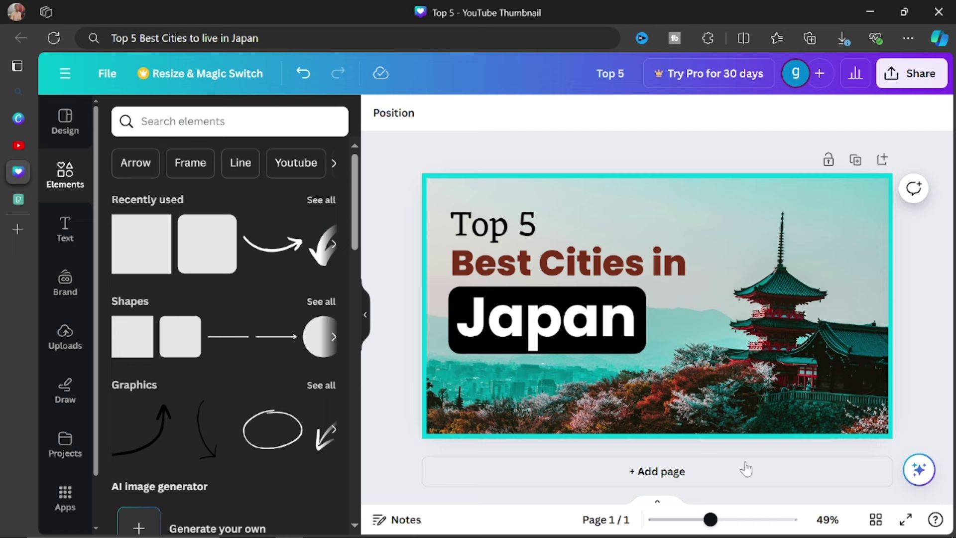
Open the Share menu's Download settings to view the PNG options
left_click(915, 72)
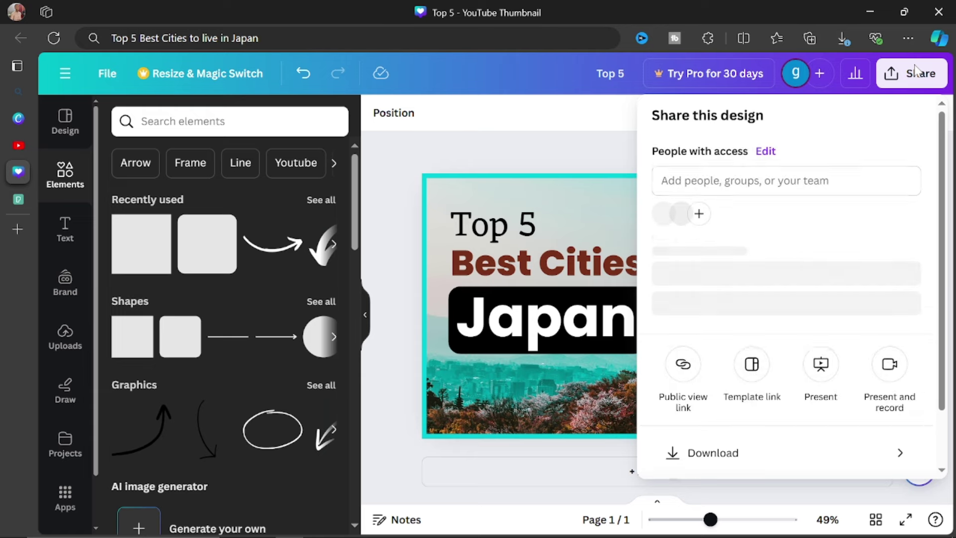
scroll(816, 231, "down", 3)
left_click(731, 398)
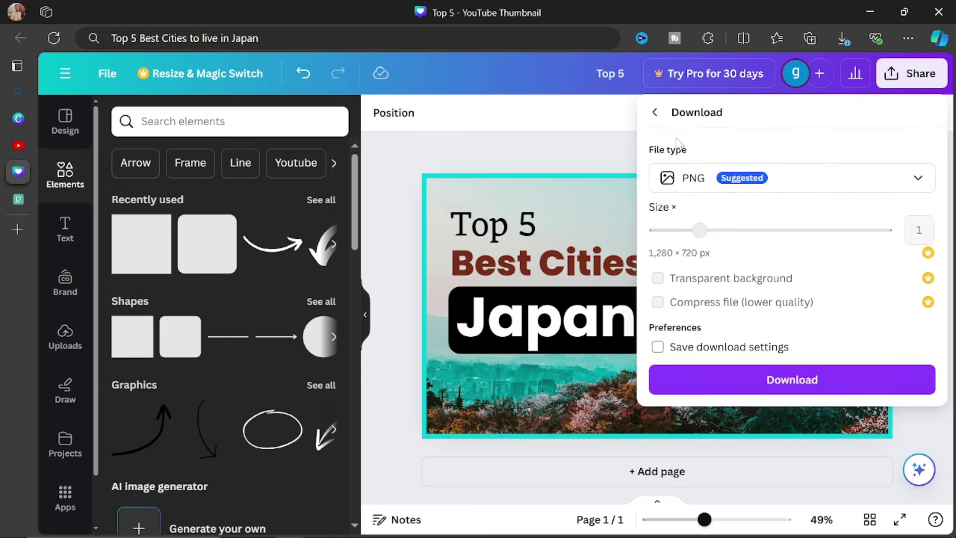
left_click(537, 151)
Change 'Top 5' to 'Top 10', align it with 'Best Cities in', and raise that line slightly
left_click(526, 225)
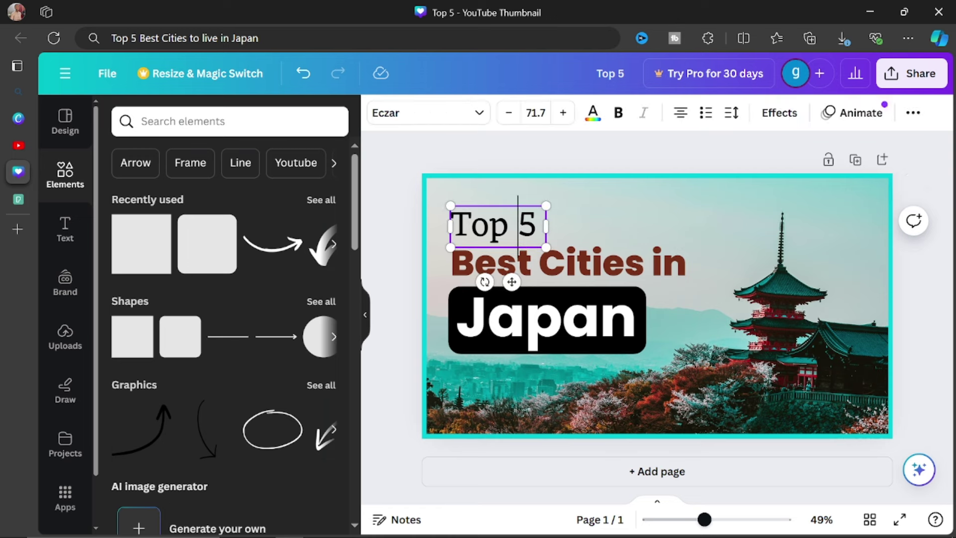
double_click(526, 225)
type("10")
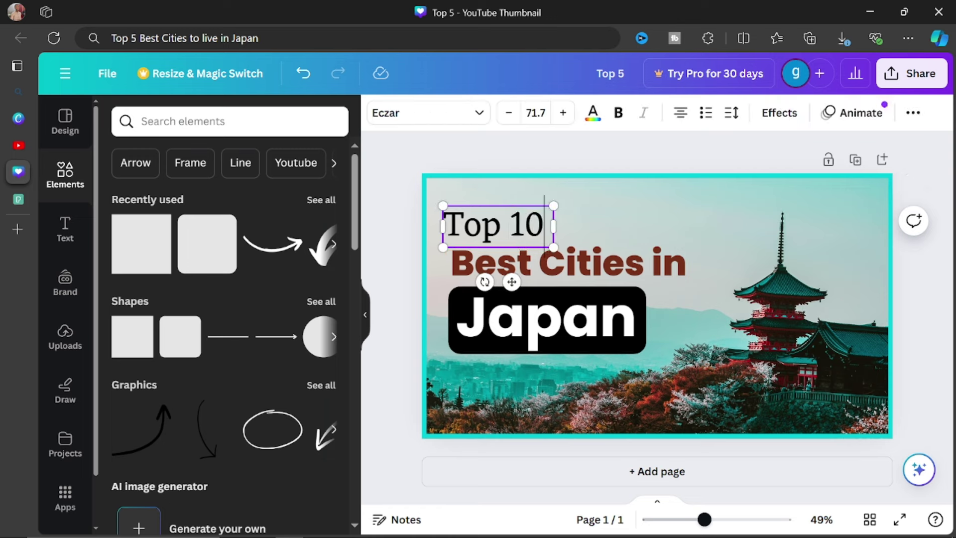
left_click_drag(525, 223, 533, 222)
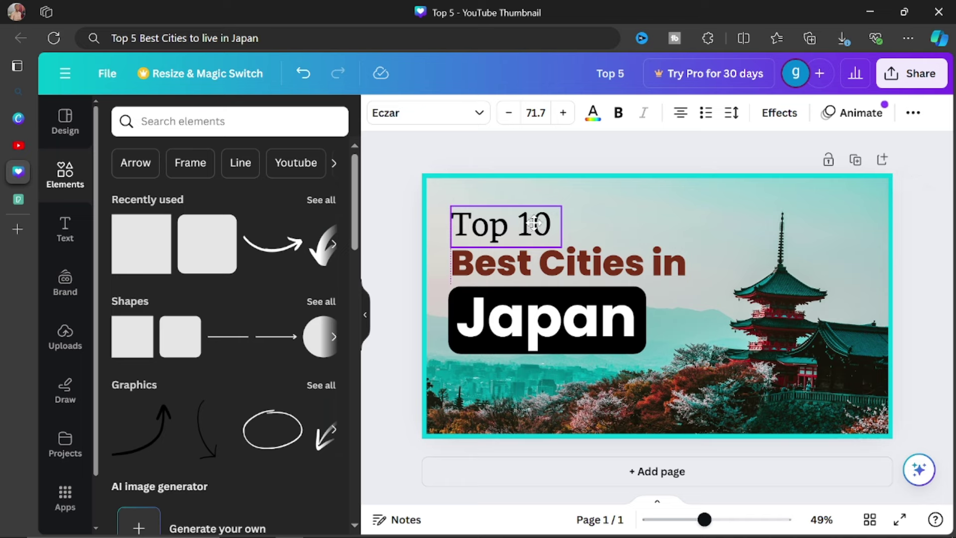
left_click(547, 260)
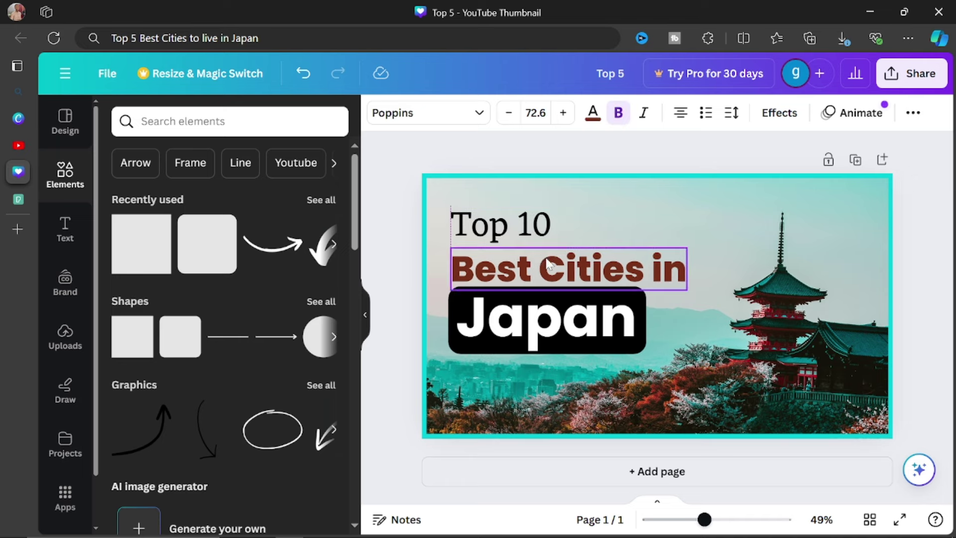
left_click_drag(547, 263, 548, 260)
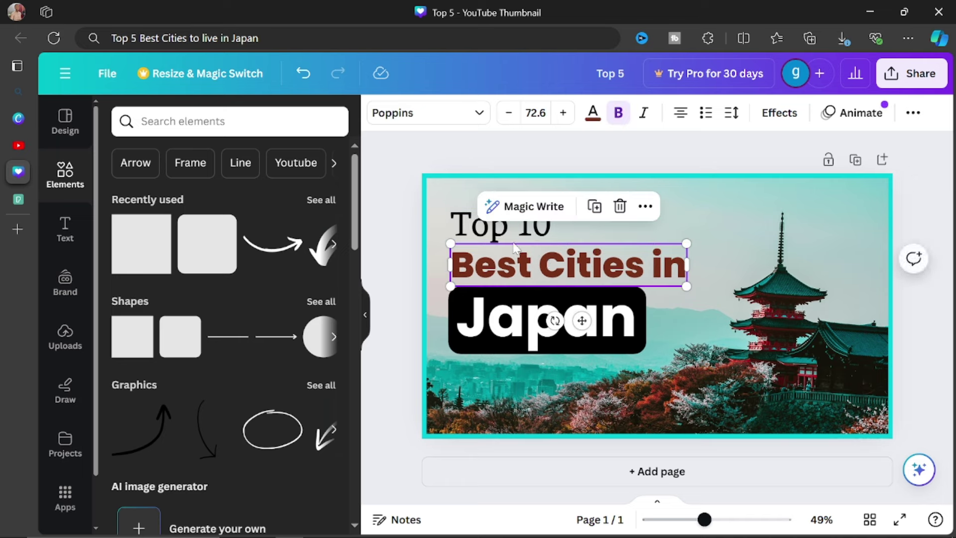
left_click(765, 178)
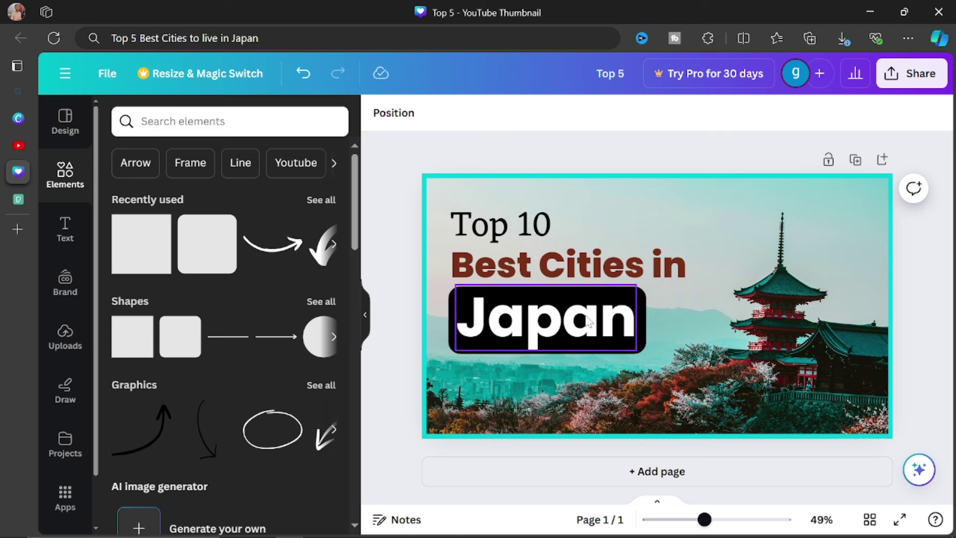
Slightly widen the Japan label's text box
left_click(614, 324)
mouse_move(637, 319)
left_mouse_down()
mouse_move(647, 312)
mouse_move(645, 321)
left_mouse_up()
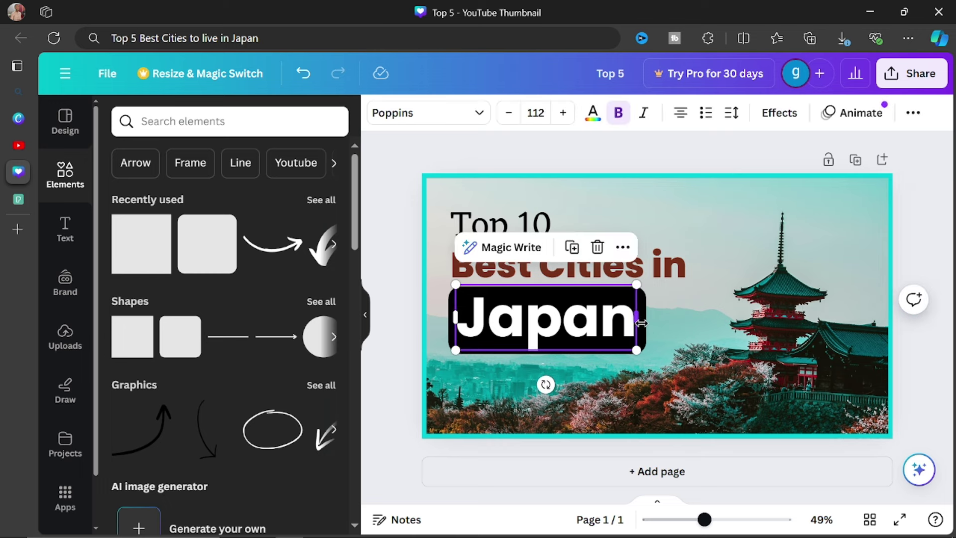
key("Escape")
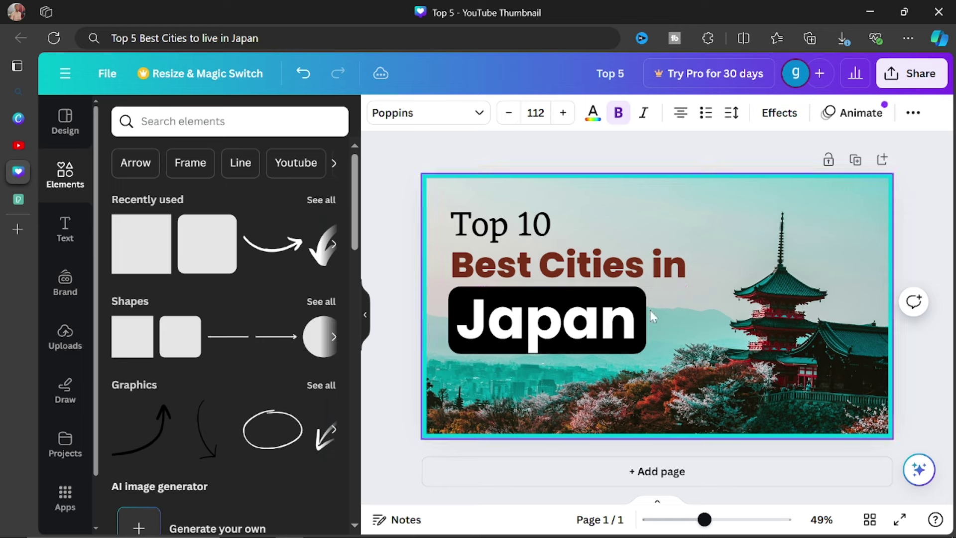
left_click(650, 314)
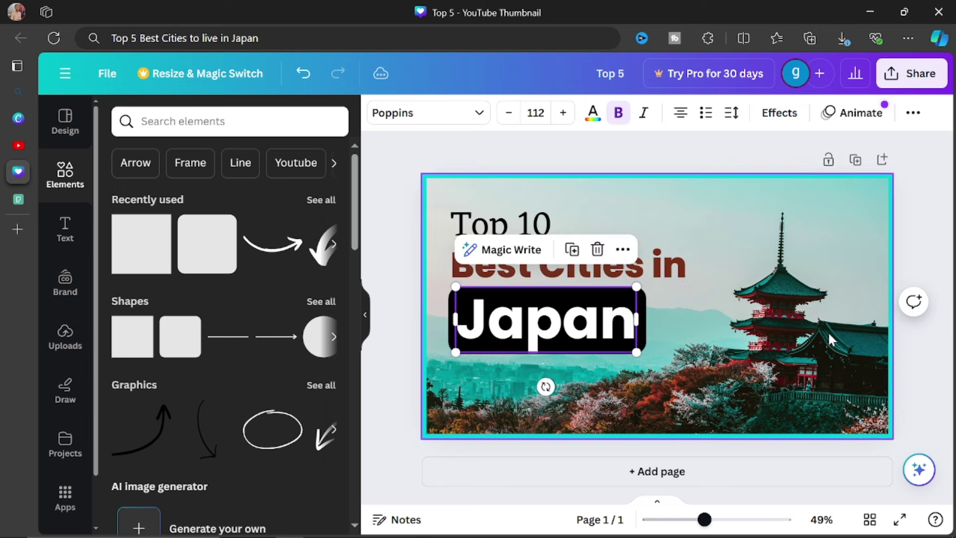
Select the full-page teal border shape and open its context menu
left_click(646, 317)
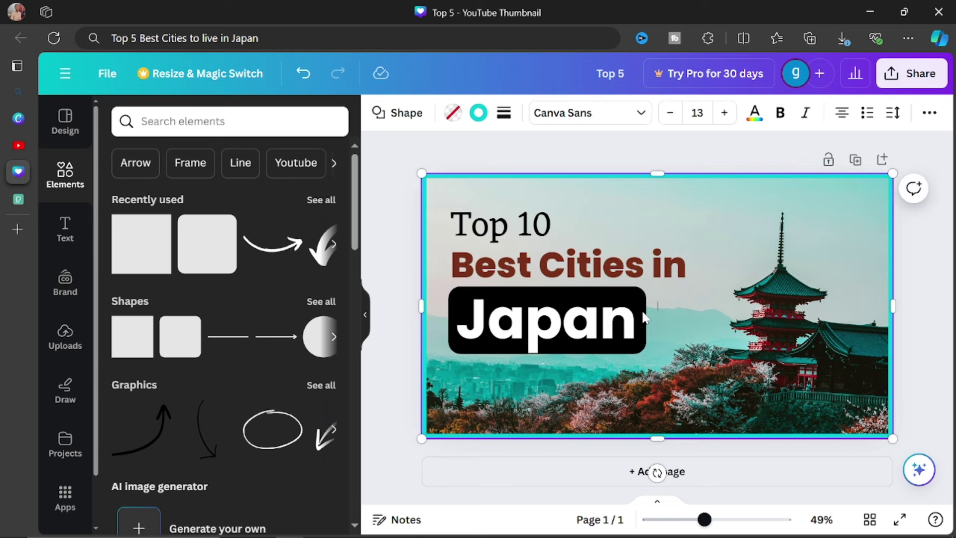
left_click(603, 340)
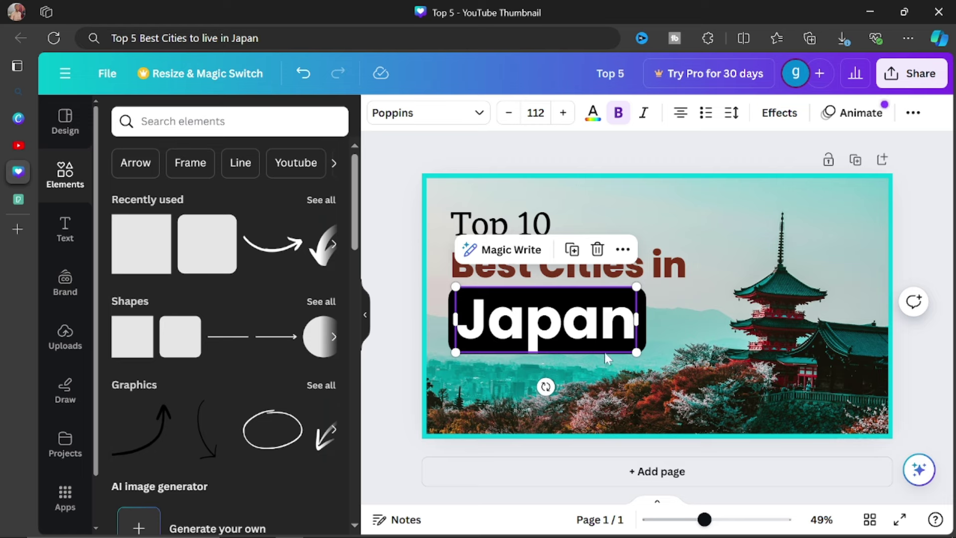
left_click(650, 335)
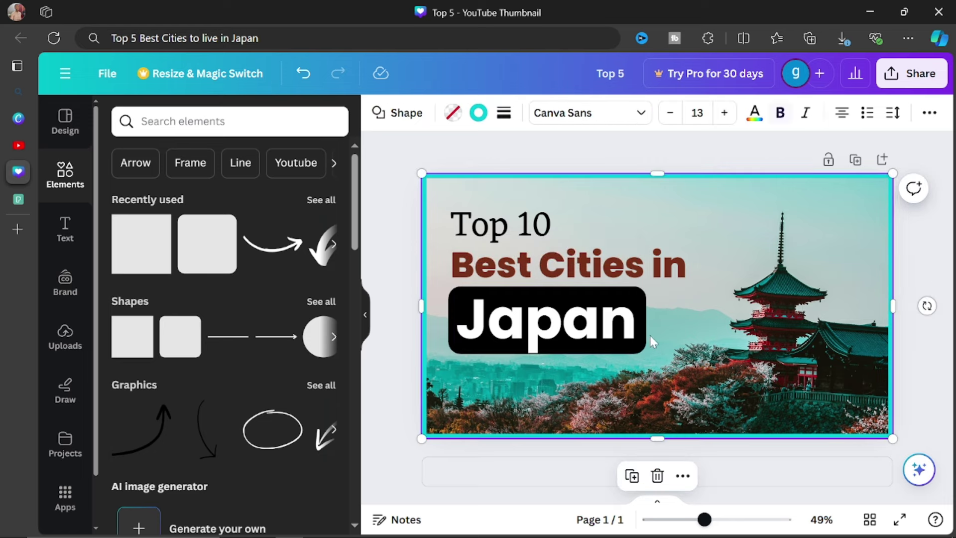
right_click(664, 336)
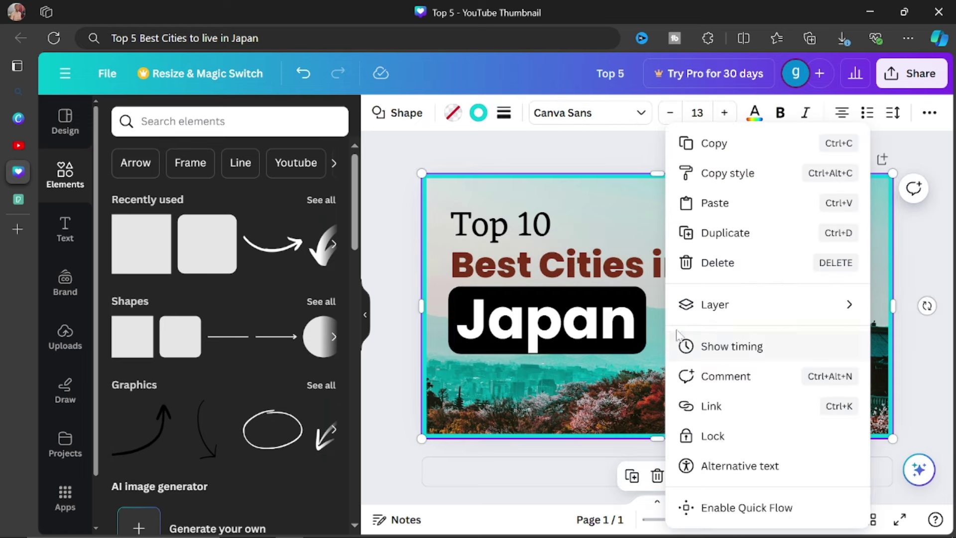
Lock the turquoise frame shape in place from its context menu
left_click(731, 435)
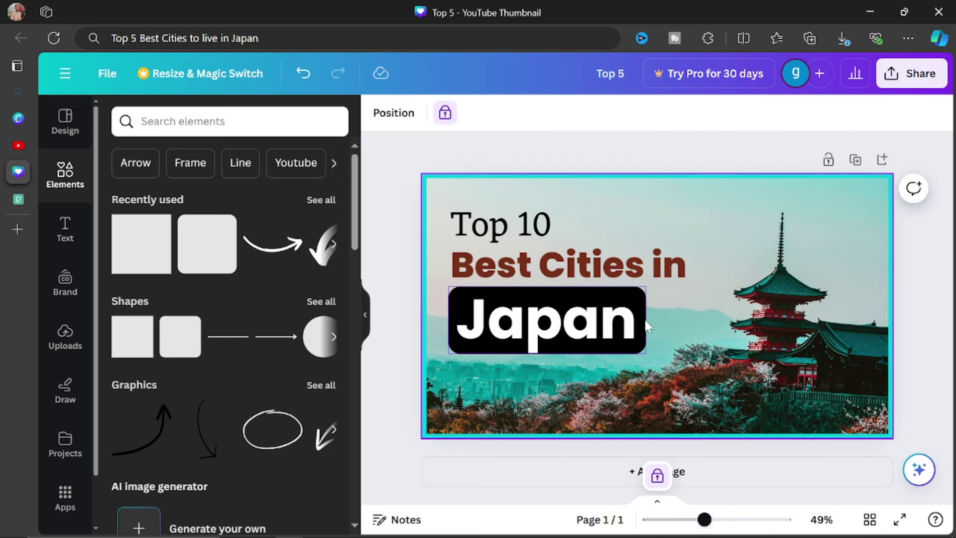
Shift the Japan label slightly, then check the 'Best Cities in' and 'Top 10' lines
left_click(645, 346)
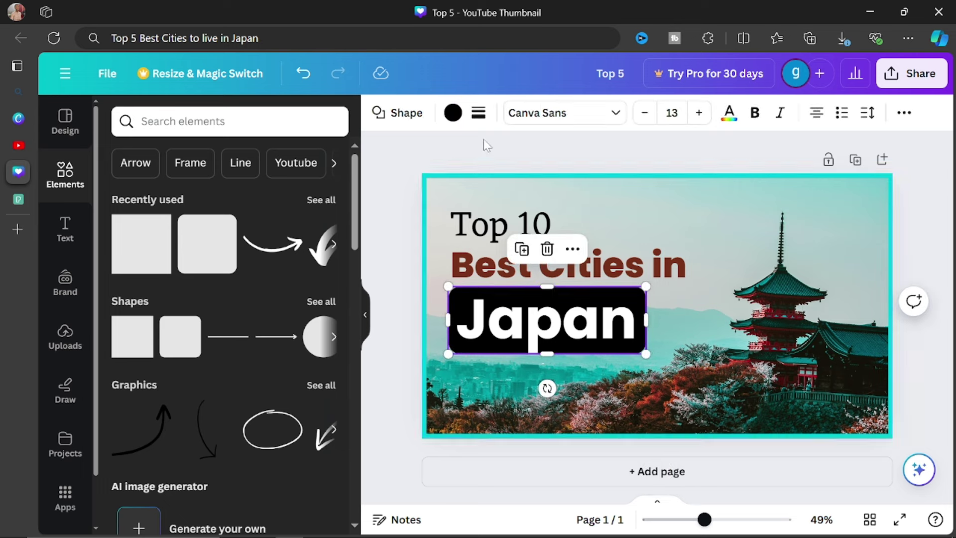
left_click_drag(647, 308, 647, 308)
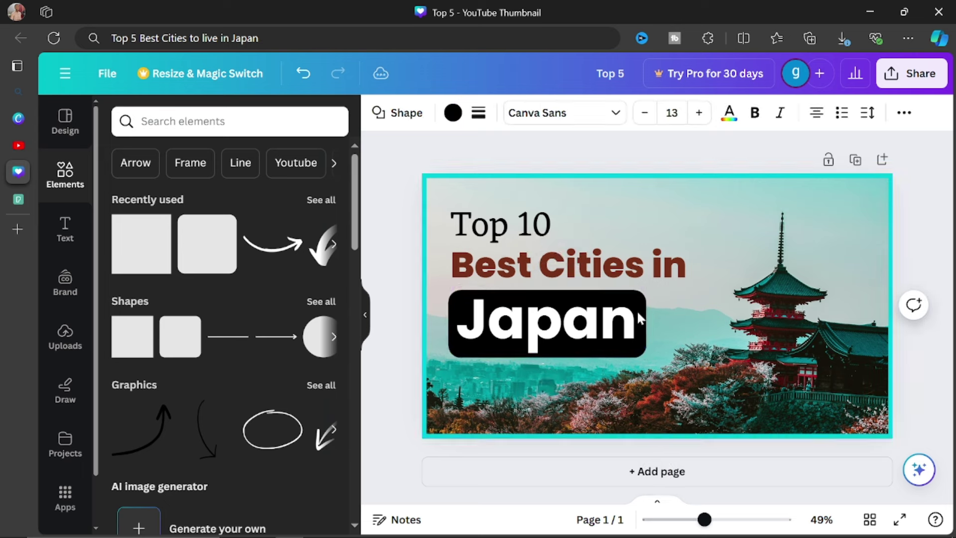
left_click(588, 331)
left_click_drag(587, 331, 515, 227)
left_click(583, 287)
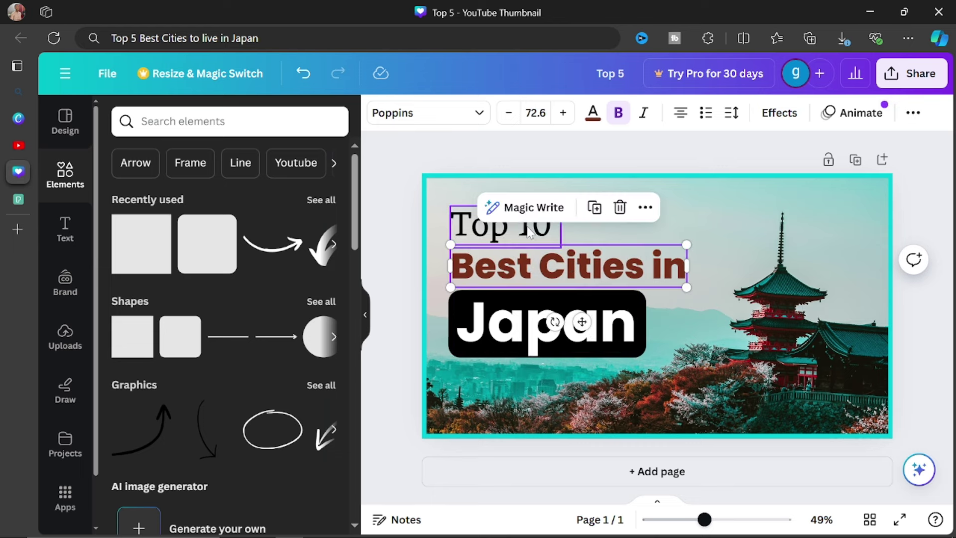
left_click(515, 227)
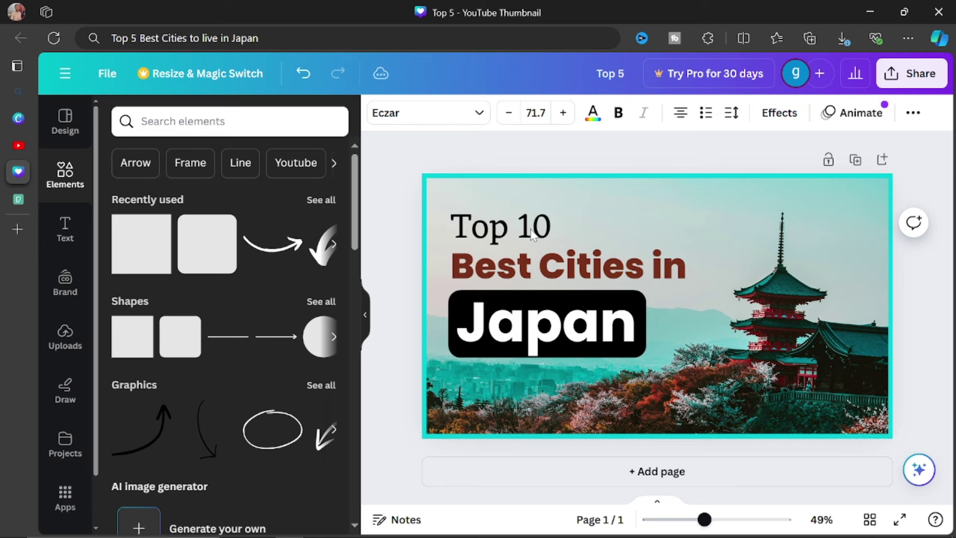
left_click(715, 152)
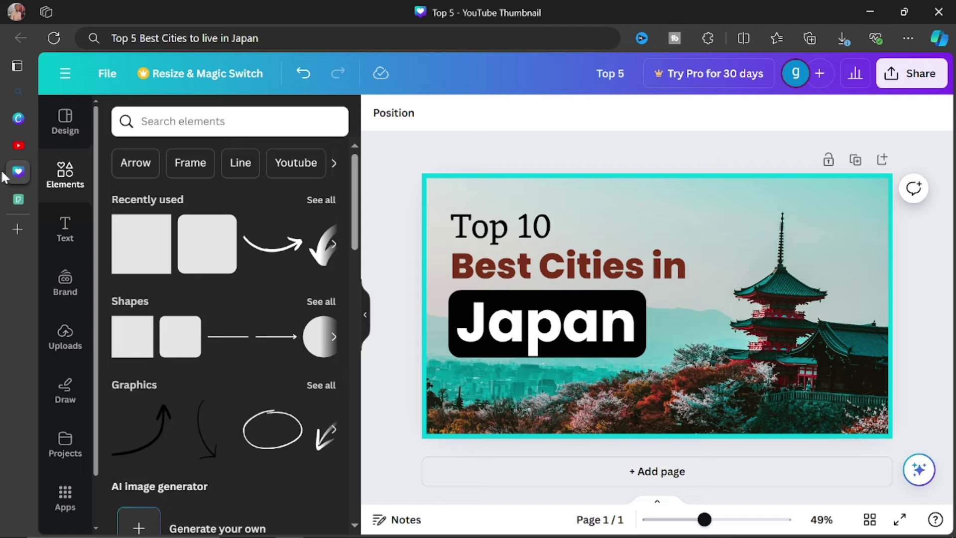
Switch to YouTube and open your own channel's Videos tab
left_click(16, 146)
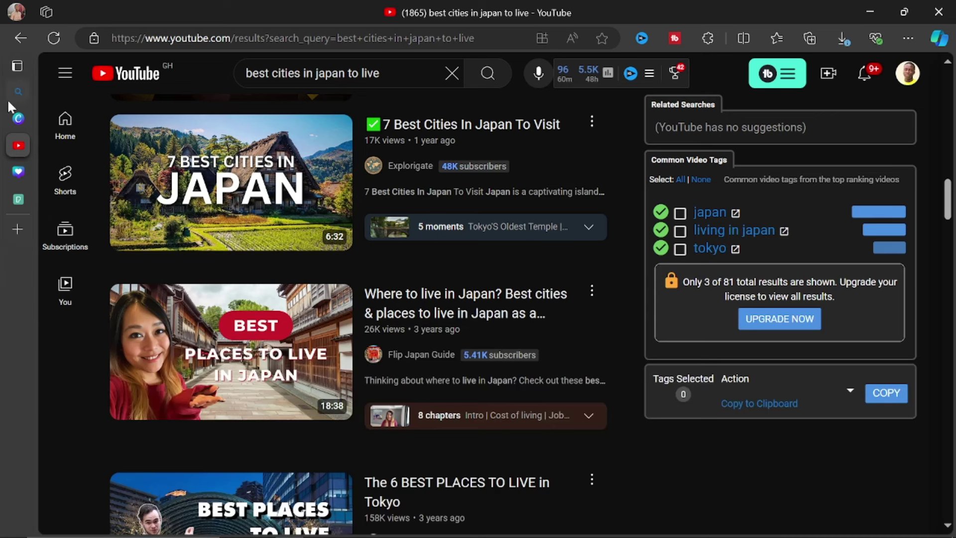
left_click(63, 122)
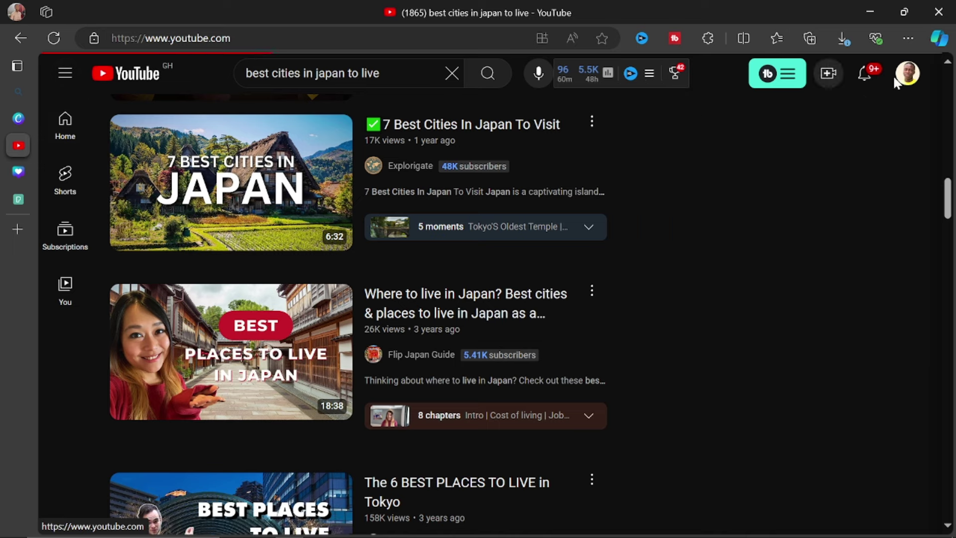
left_click(911, 77)
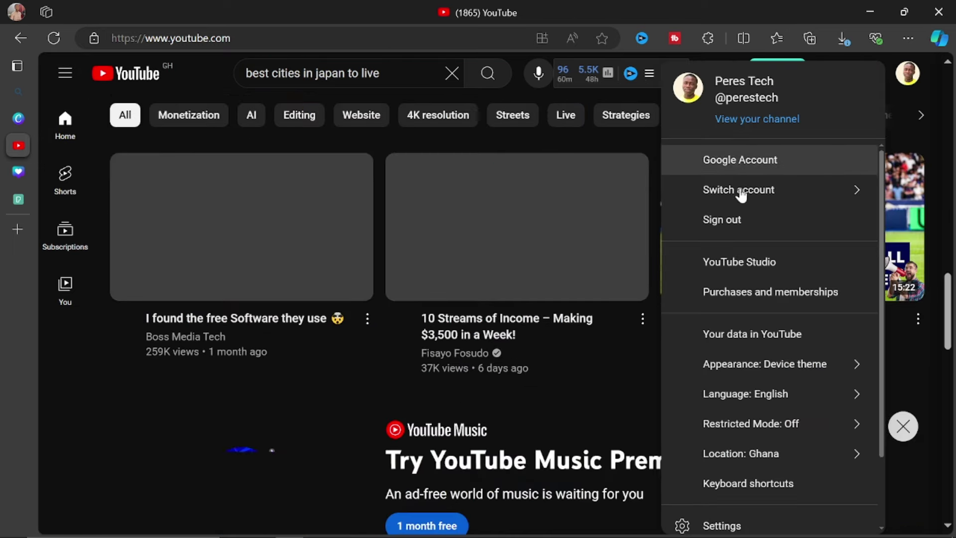
left_click(752, 120)
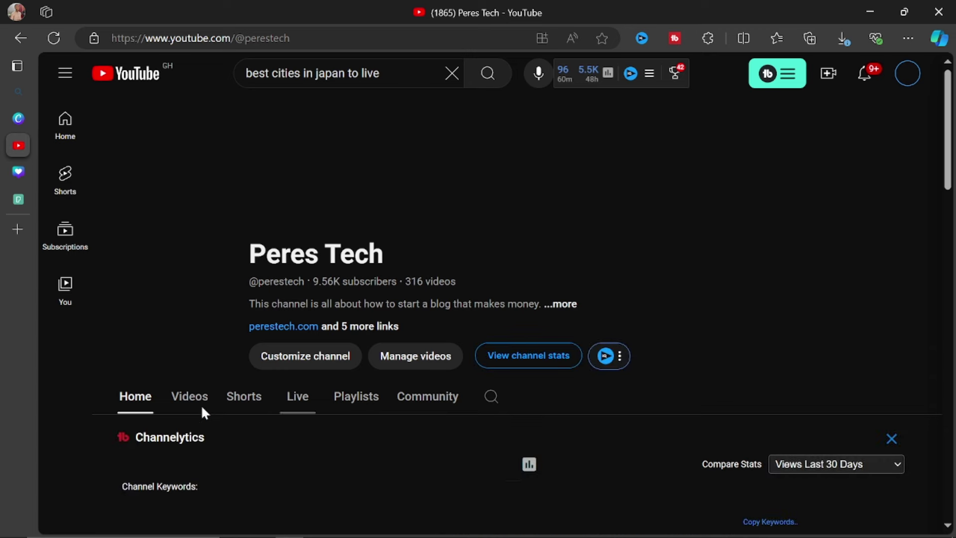
left_click(197, 398)
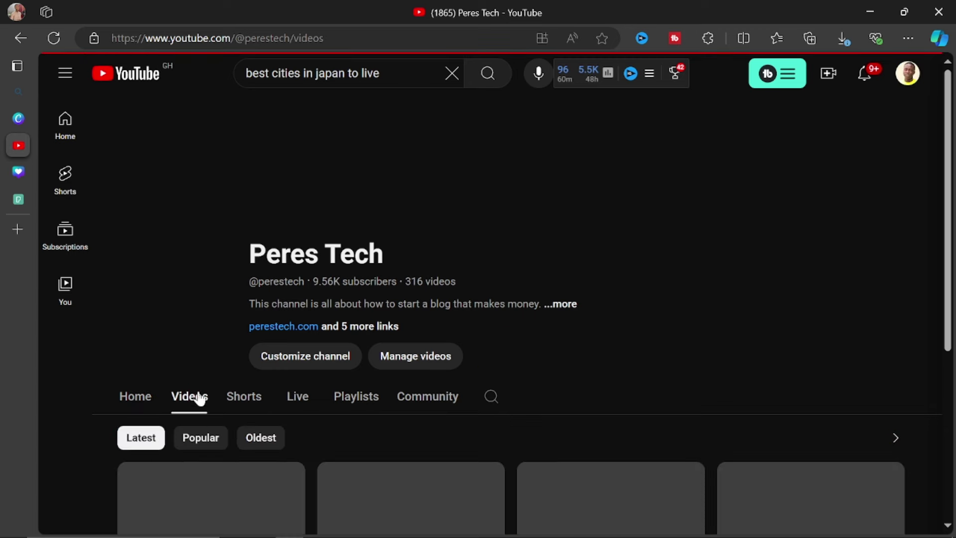
Scroll through the channel's uploaded video thumbnails for reference
scroll(438, 188, "down", 3)
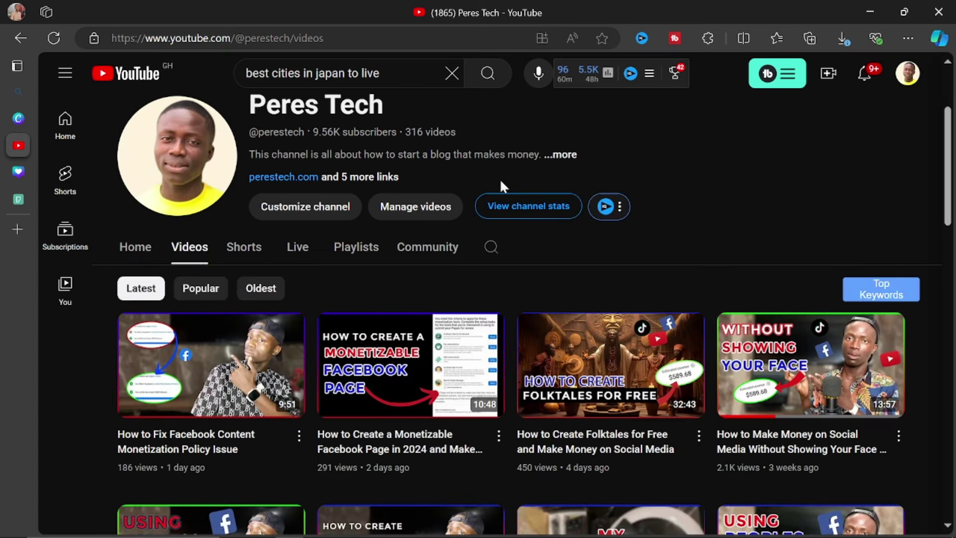
mouse_move(417, 349)
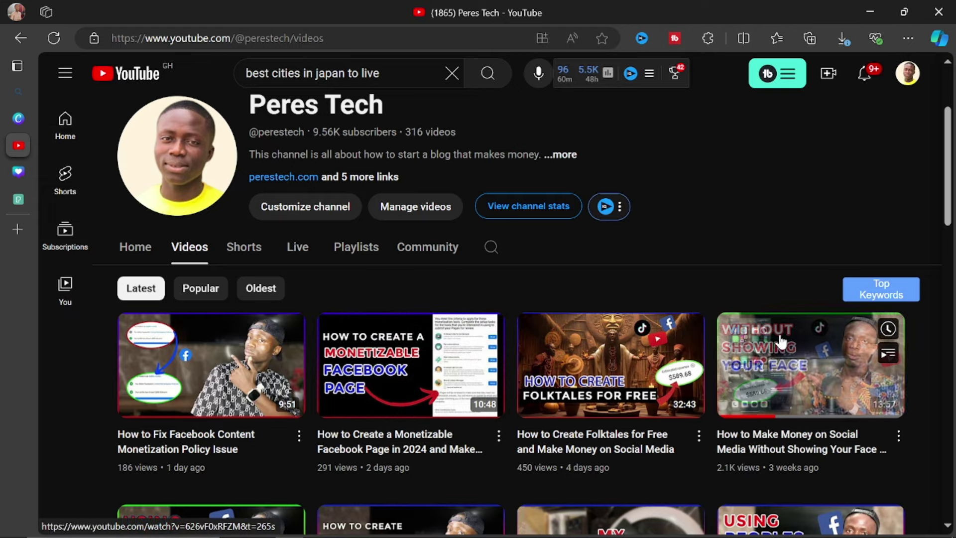
mouse_move(730, 345)
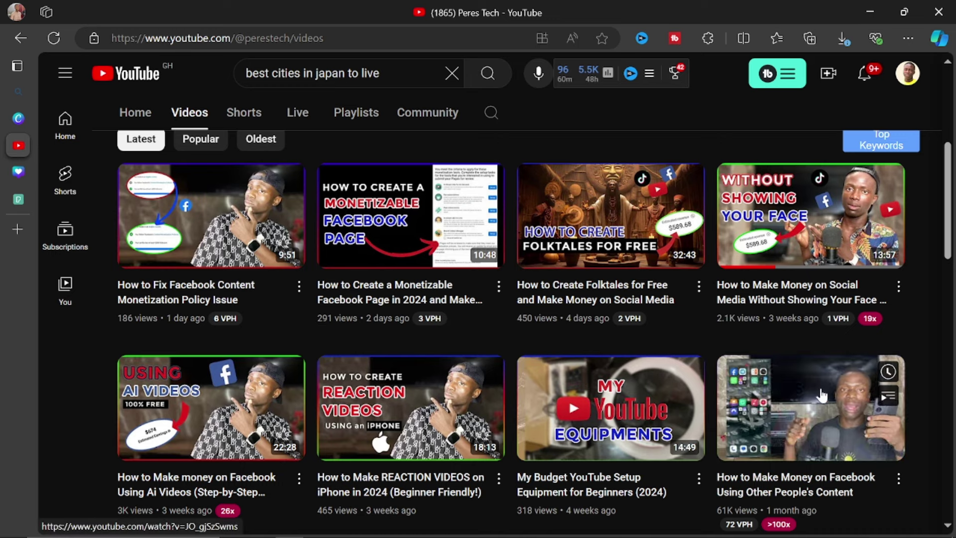
left_click_drag(948, 253, 949, 273)
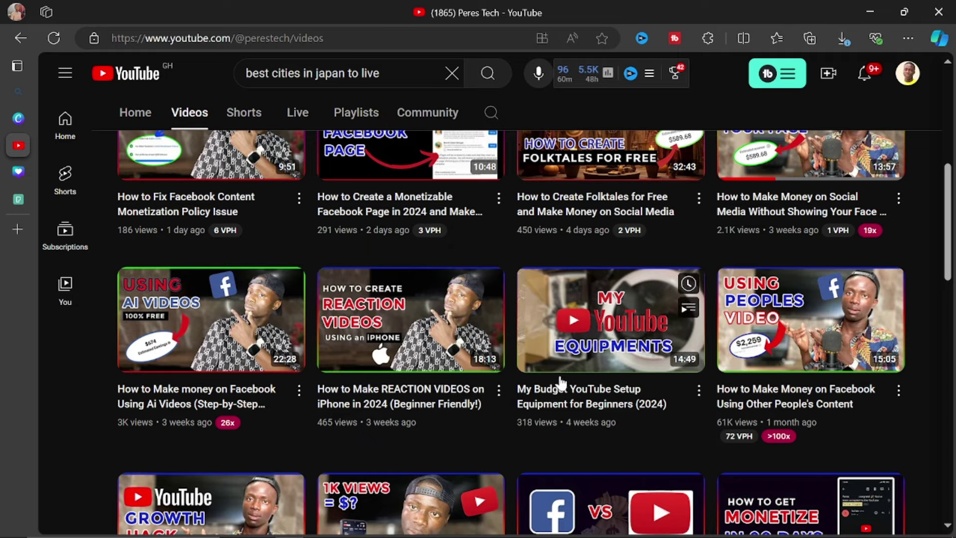
scroll(559, 384, "down", 3)
scroll(714, 288, "up", 6)
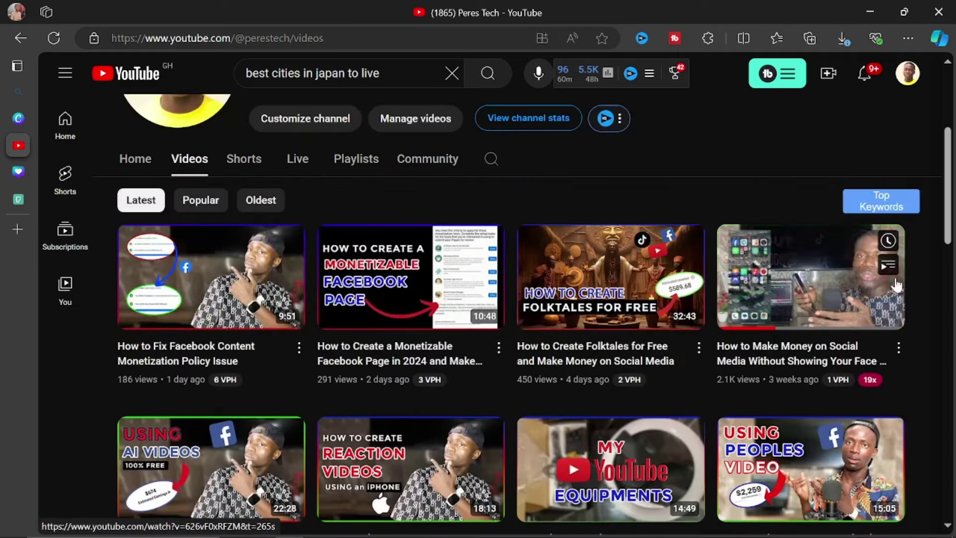
scroll(924, 286, "down", 2)
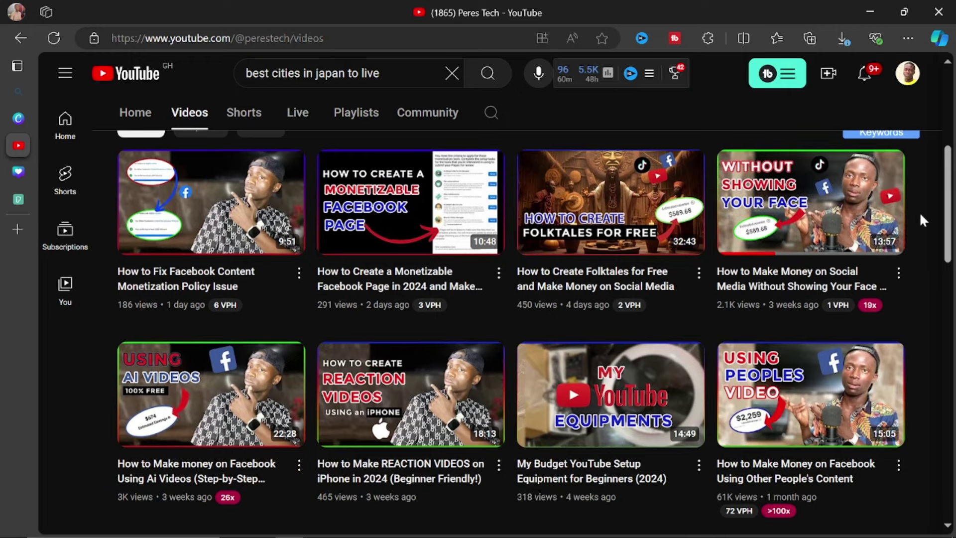
scroll(920, 215, "down", 5)
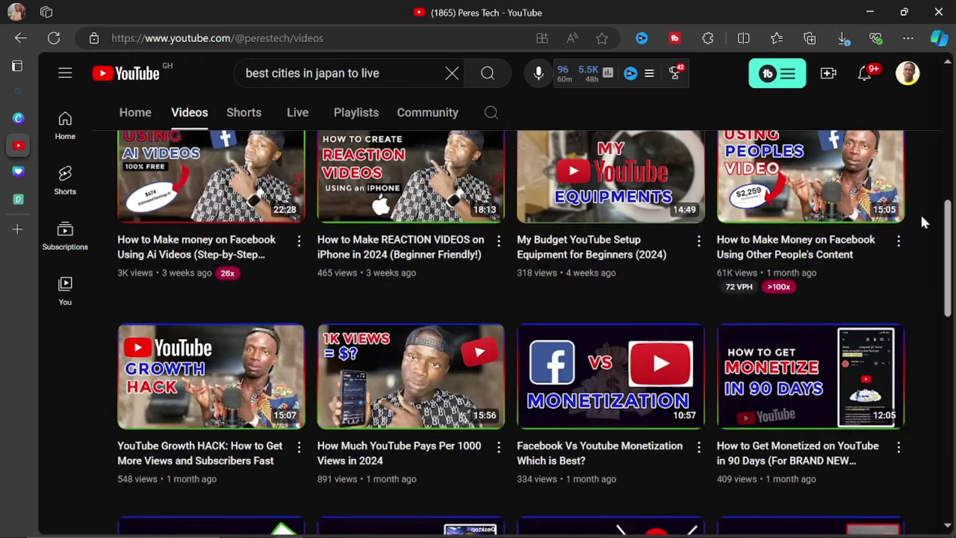
scroll(771, 383, "down", 1)
scroll(753, 330, "up", 1)
scroll(797, 333, "down", 3)
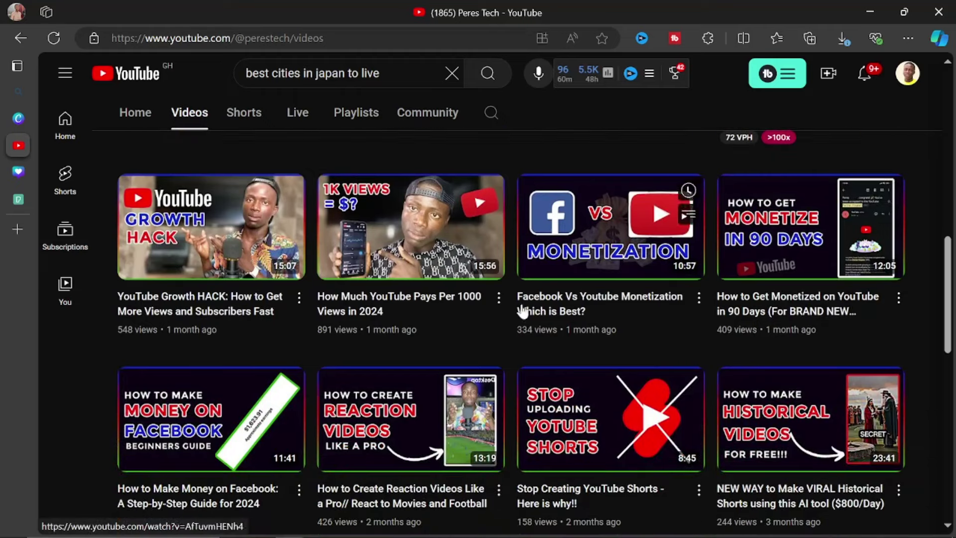
scroll(417, 301, "down", 3)
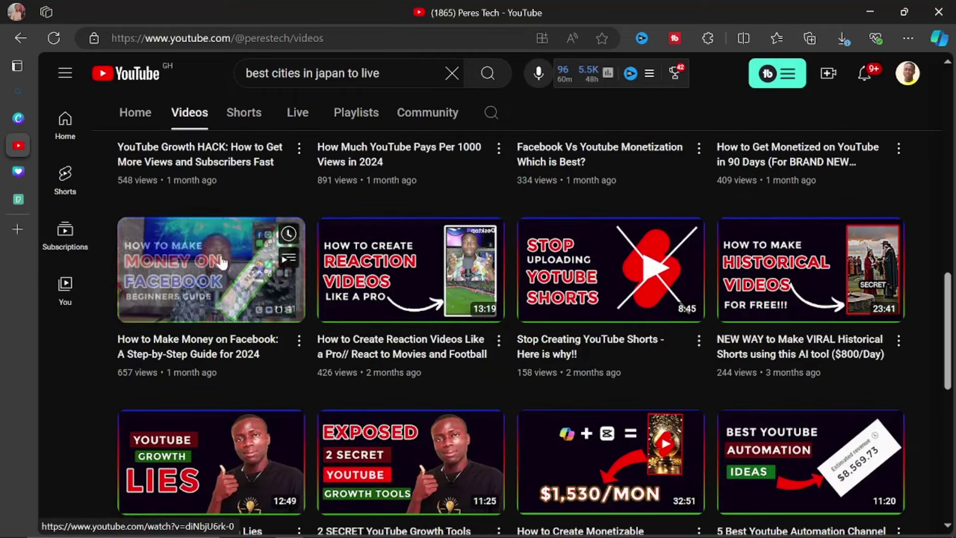
scroll(925, 279, "down", 2)
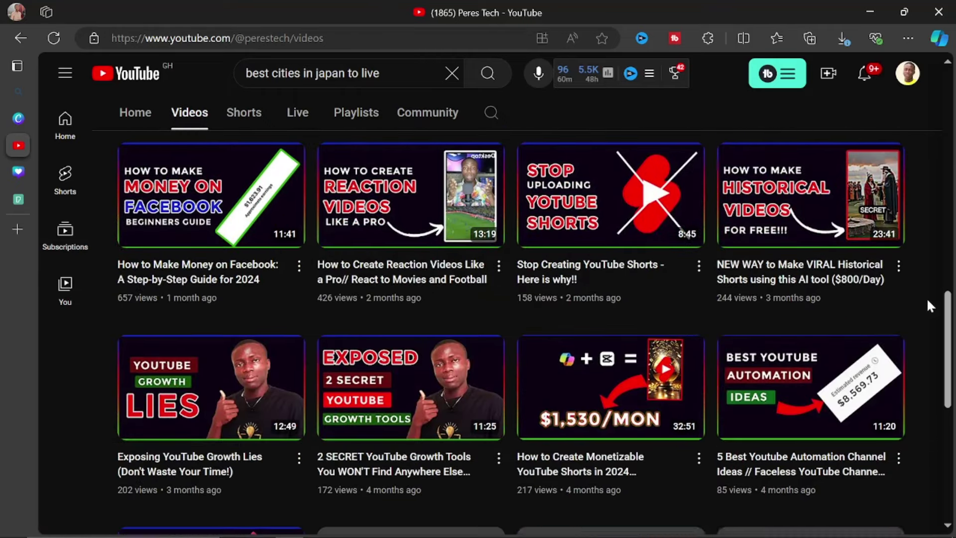
scroll(931, 319, "up", 10)
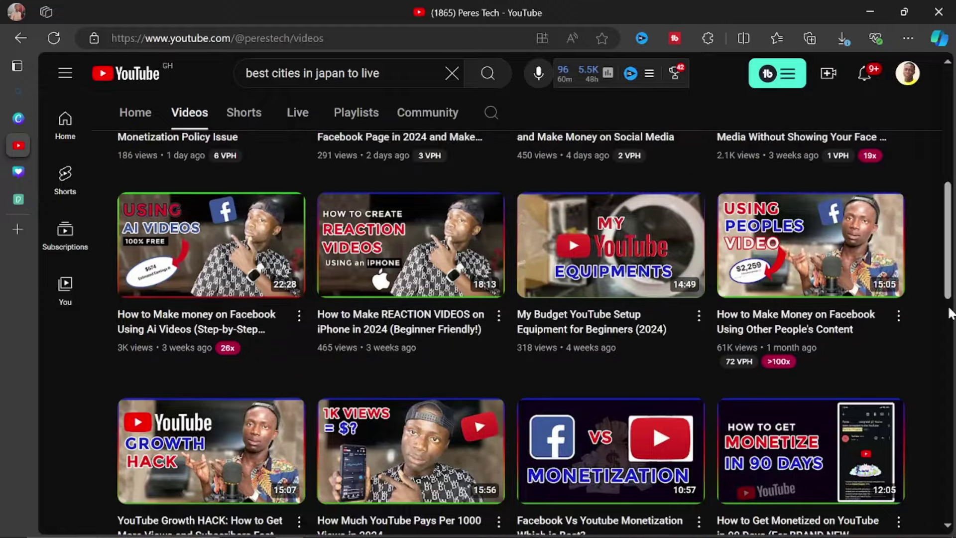
scroll(312, 315, "down", 8)
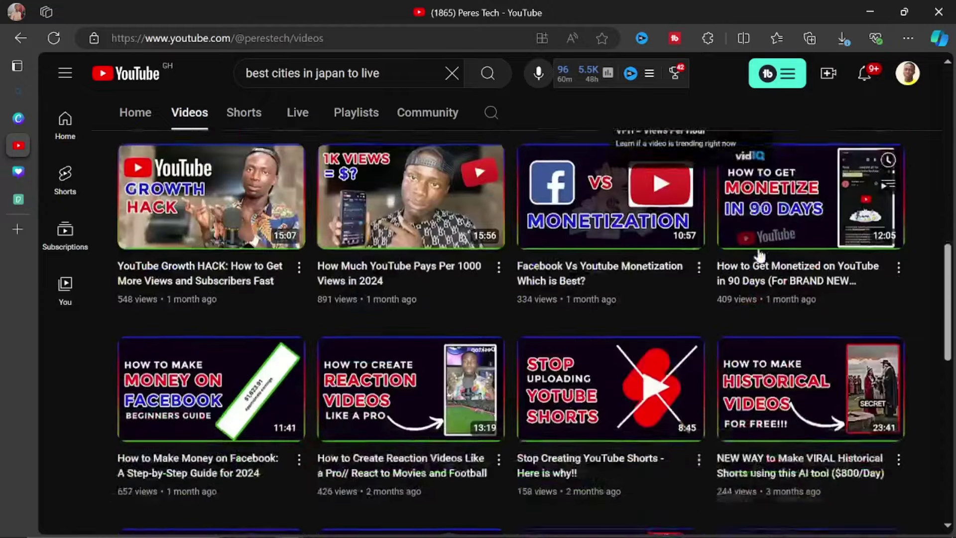
scroll(313, 315, "down", 9)
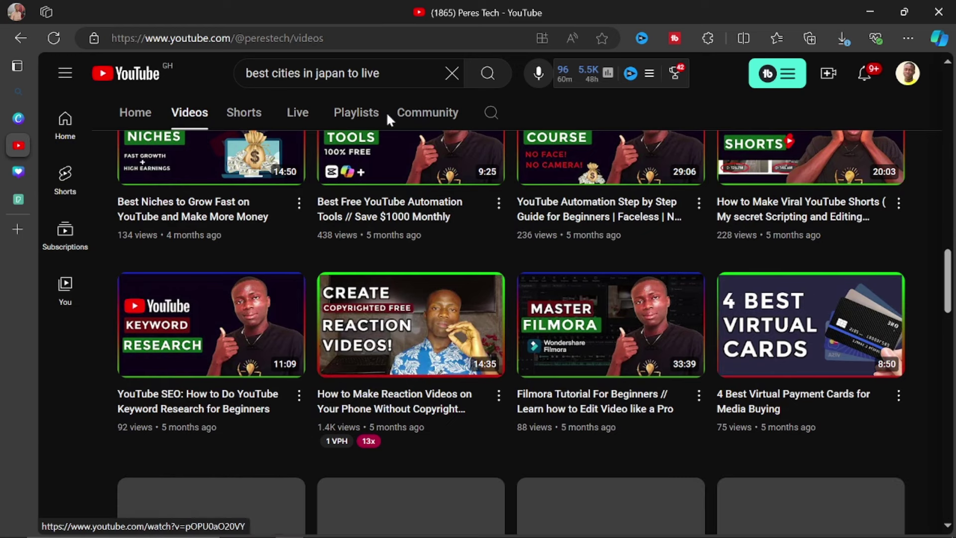
left_click(377, 73)
Search YouTube for 'peres' and open the trading channel's Videos tab
key("ctrl+a")
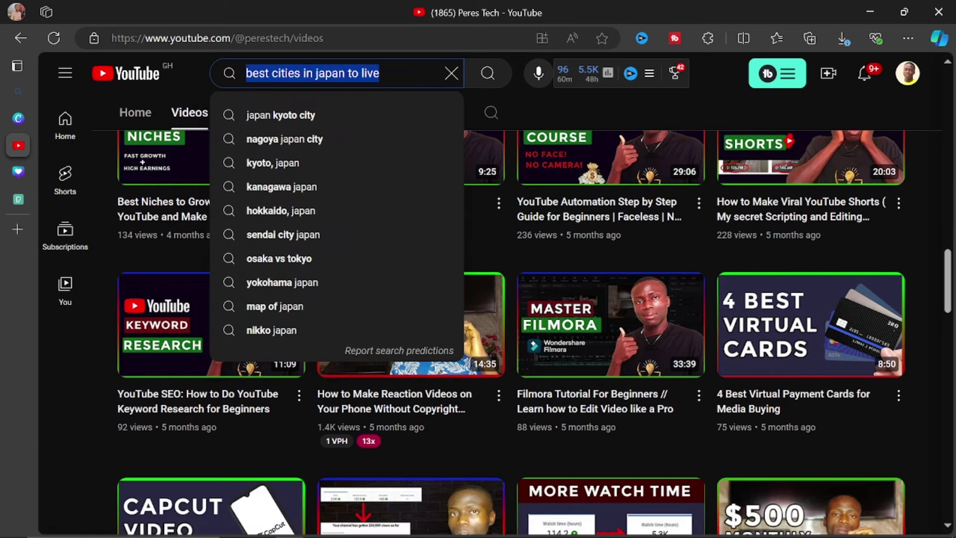
type("peres")
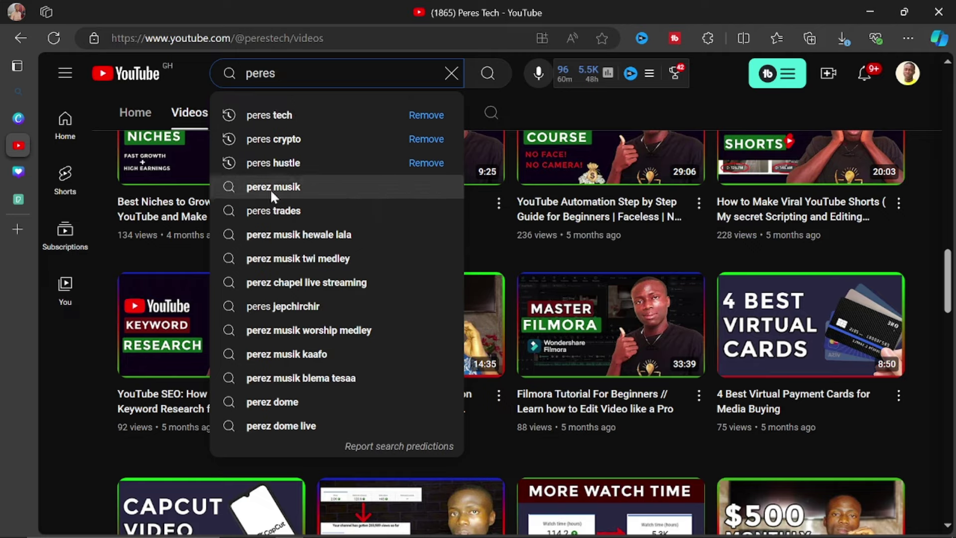
left_click(282, 210)
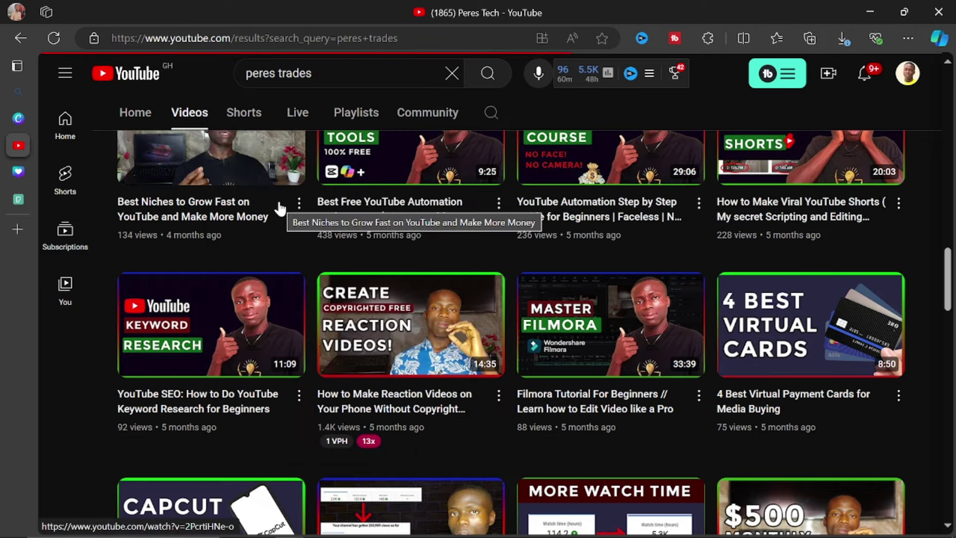
scroll(373, 276, "down", 3)
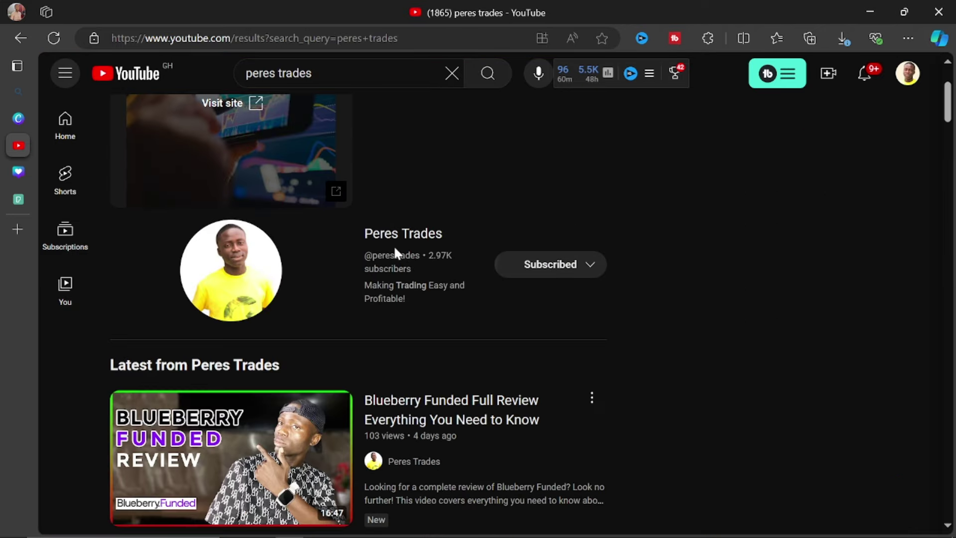
left_click(368, 234)
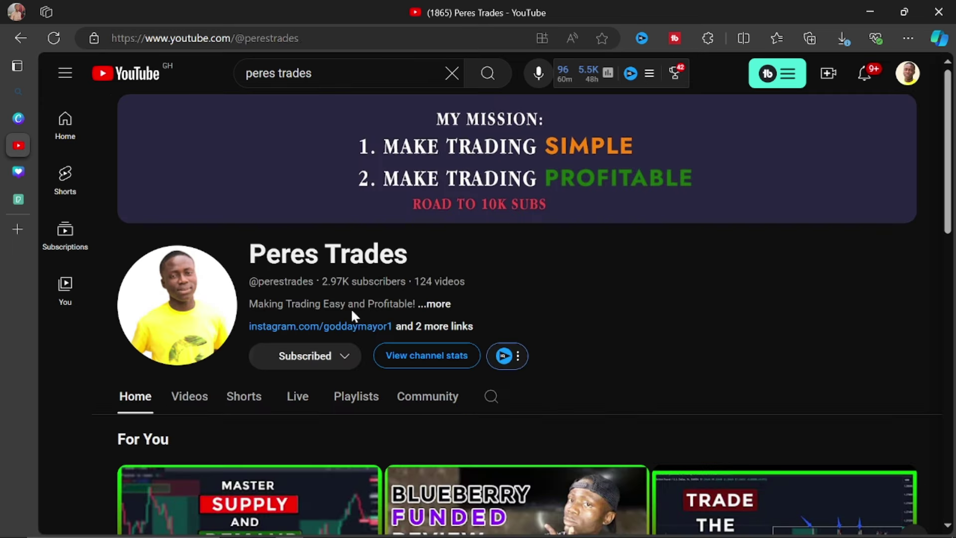
left_click(179, 396)
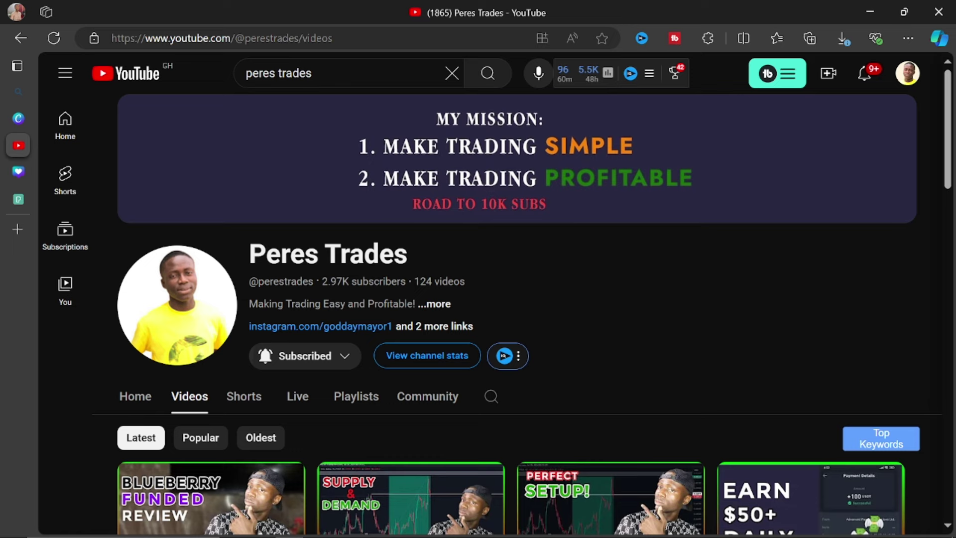
Scroll through the trading channel's thumbnails, then return to the Canva design
scroll(600, 279, "down", 3)
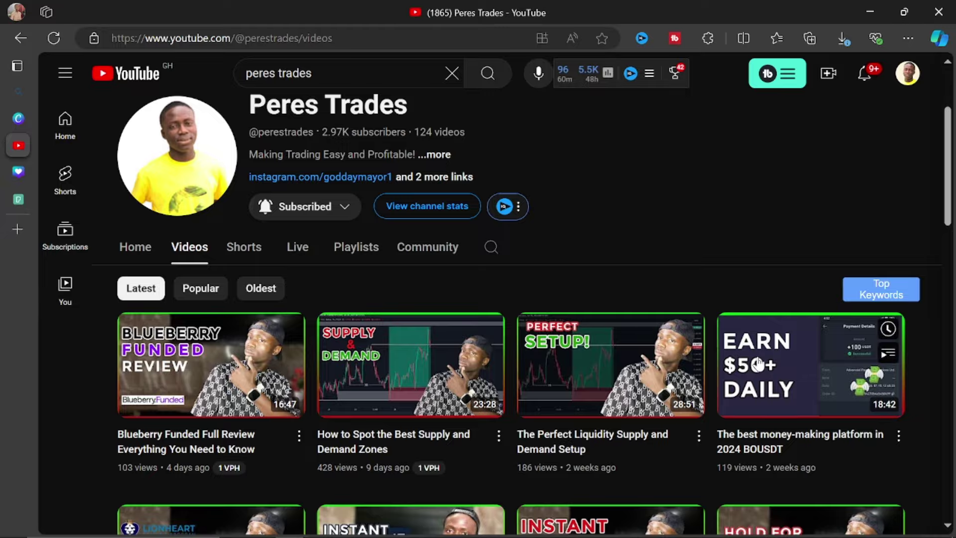
scroll(904, 331, "down", 1)
scroll(904, 329, "down", 14)
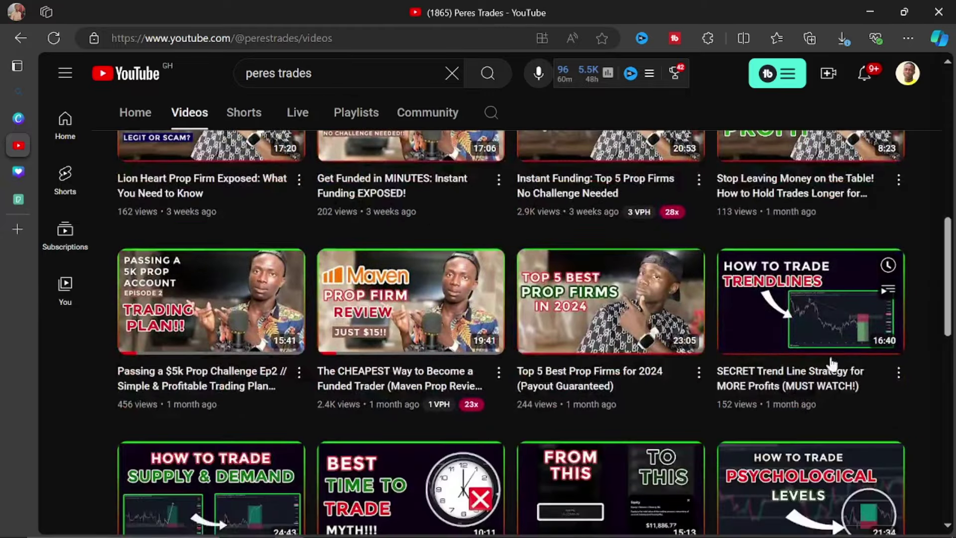
scroll(765, 355, "down", 4)
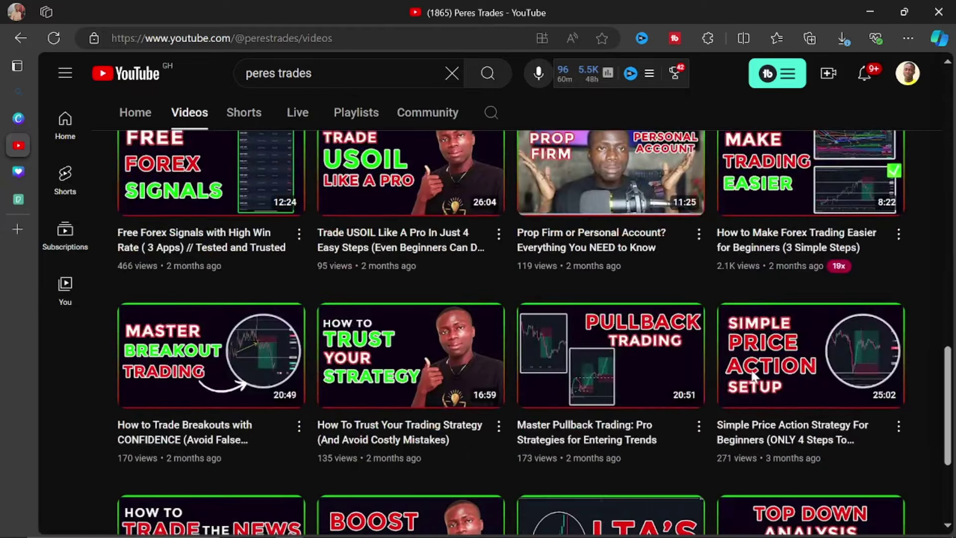
scroll(745, 390, "up", 3)
scroll(837, 292, "down", 5)
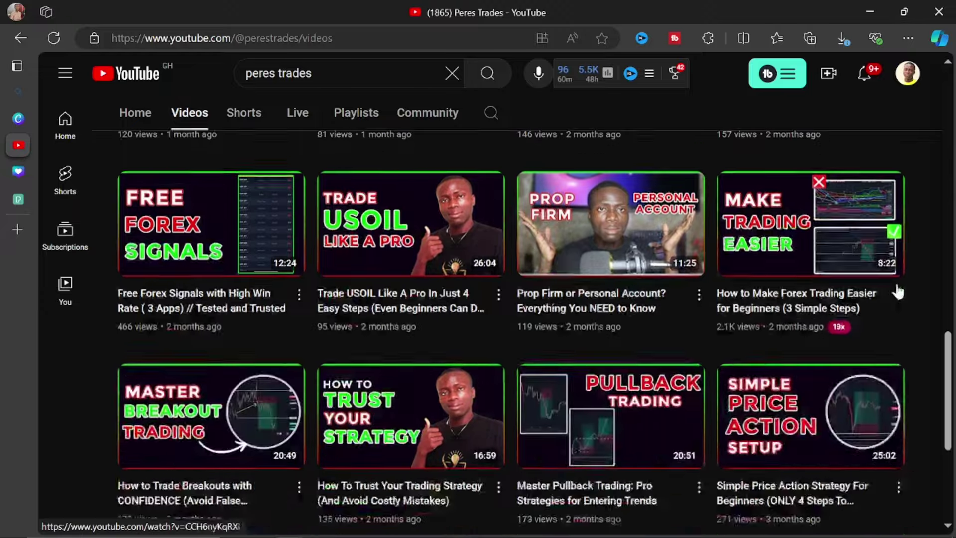
scroll(936, 328, "down", 1)
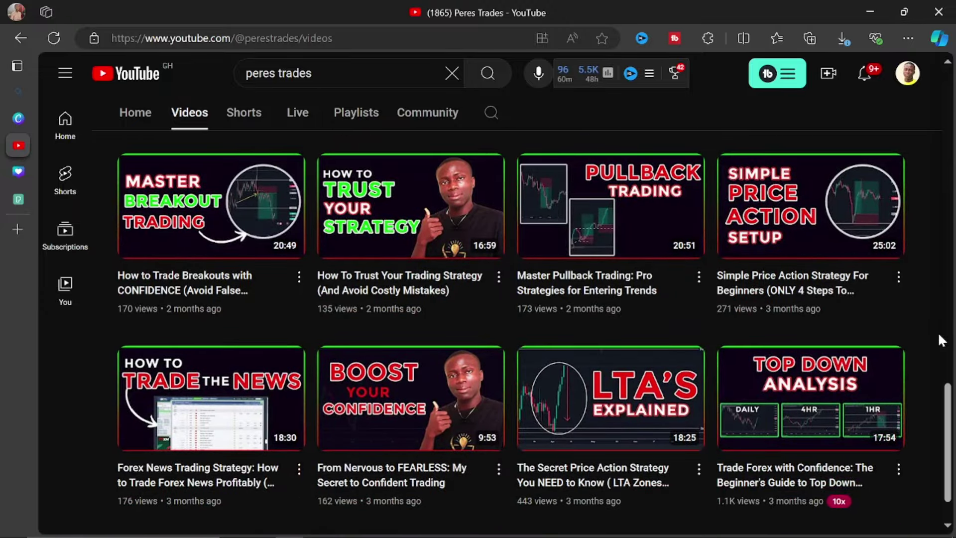
mouse_move(8, 194)
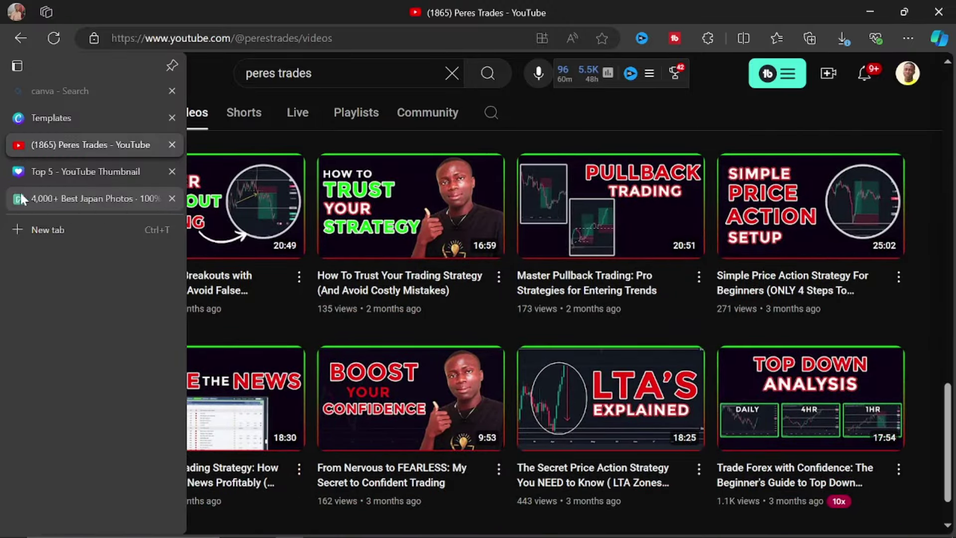
left_click(34, 176)
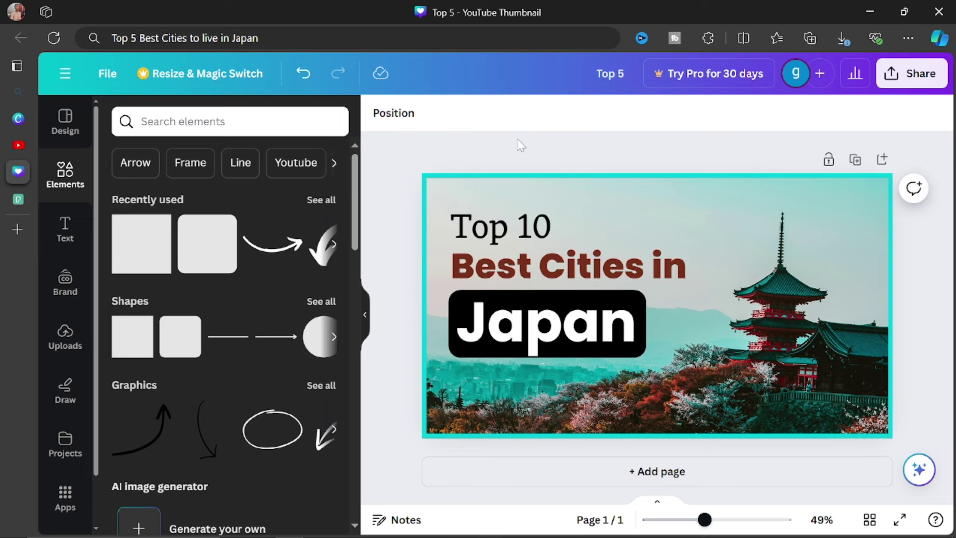